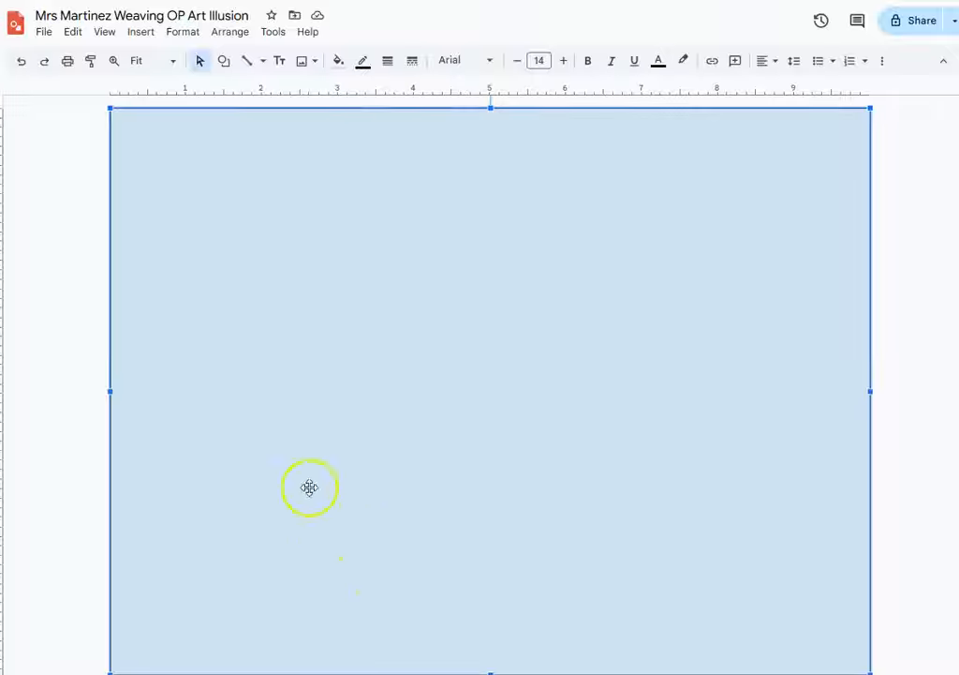
# Step: Make the outline of the full-page background rectangle transparent
pyautogui.click(363, 63)
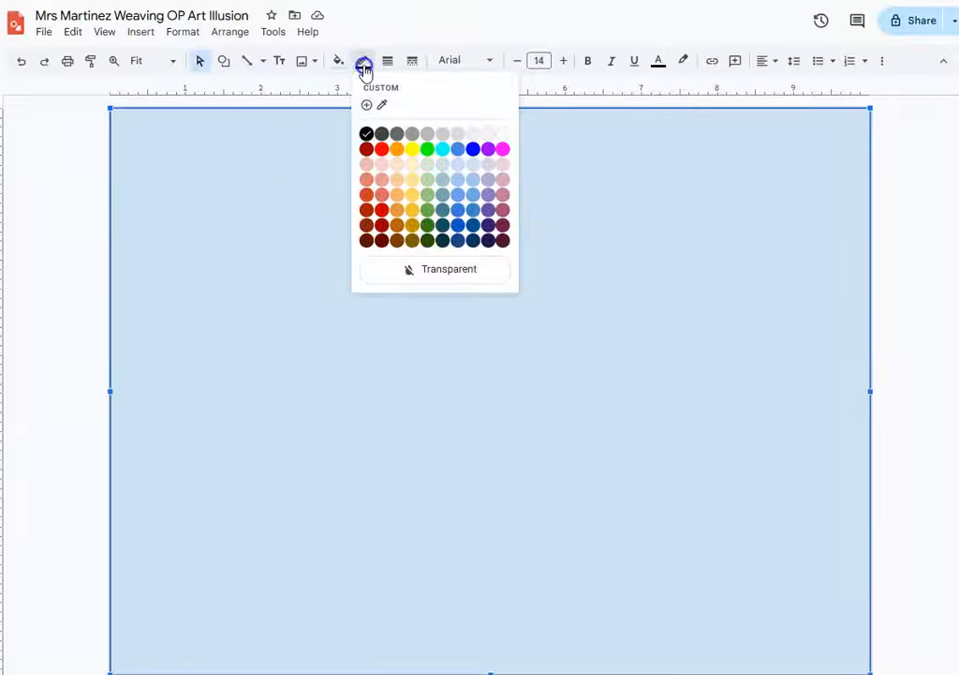
pyautogui.click(426, 272)
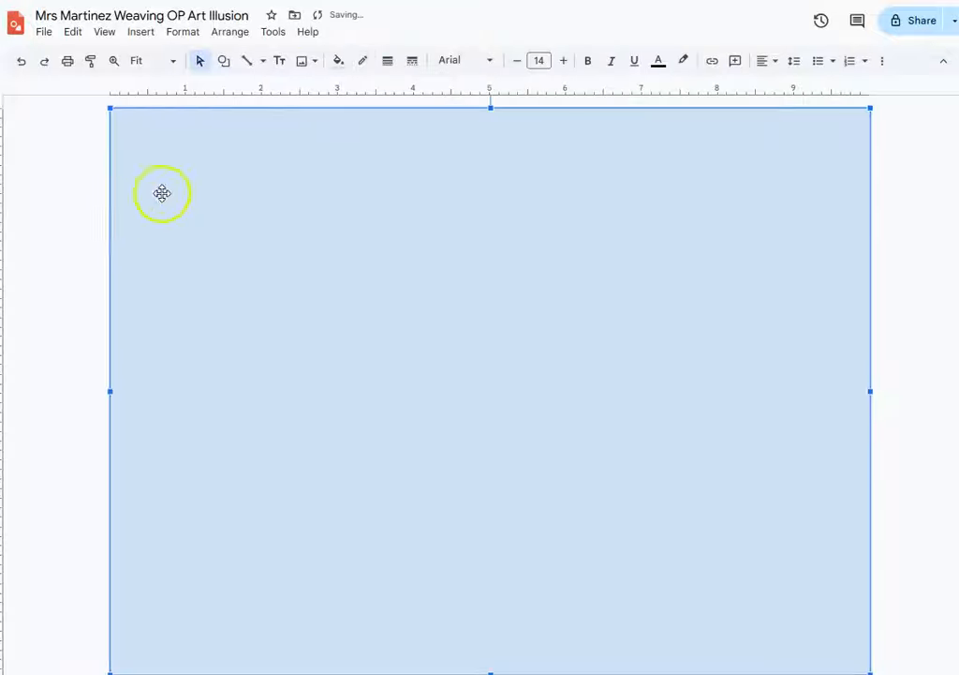
pyautogui.click(333, 62)
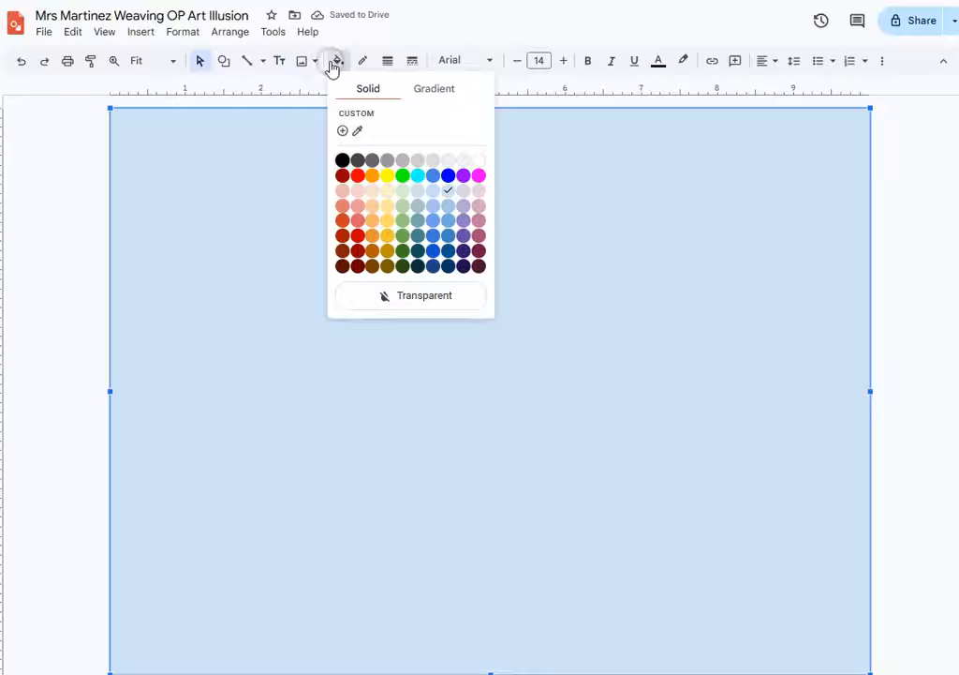
pyautogui.click(343, 132)
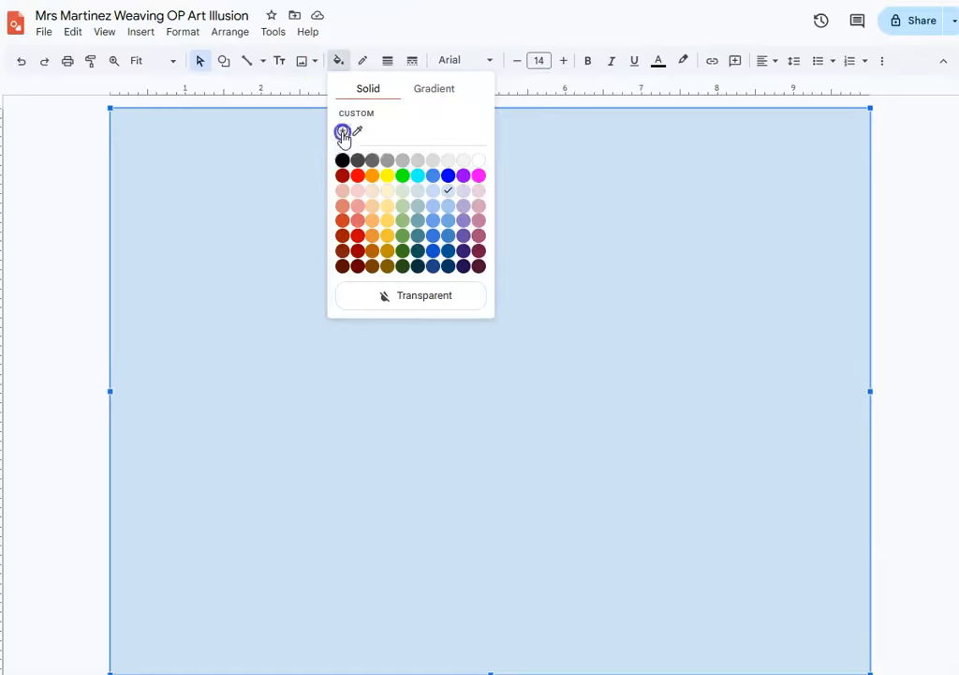
pyautogui.click(511, 457)
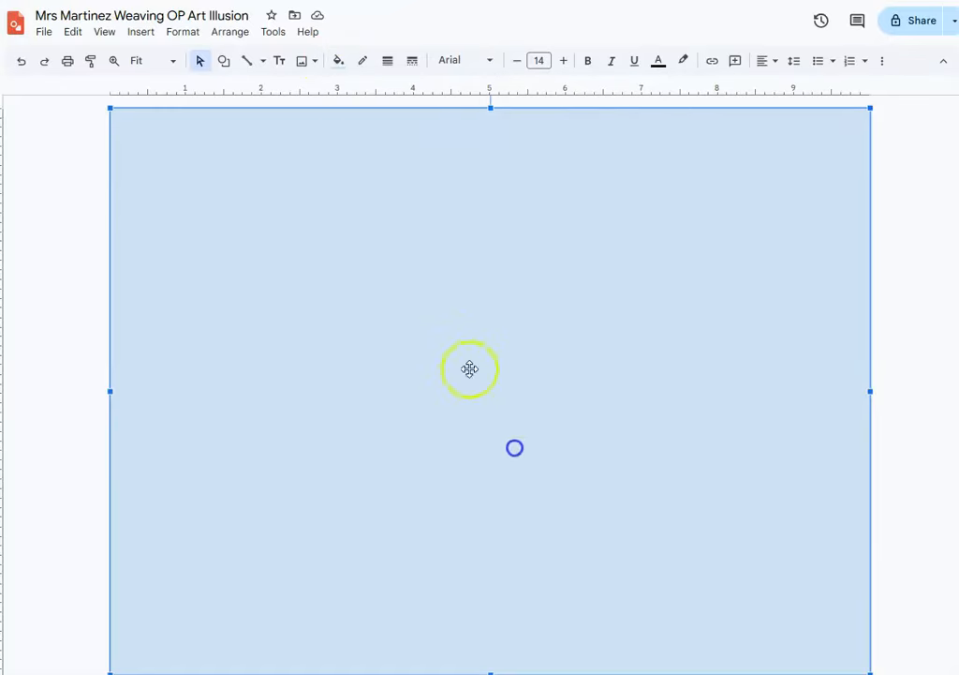
# Step: Start a custom gradient fill for the background rectangle and add three stops, spaced evenly between the two end stops
pyautogui.click(337, 64)
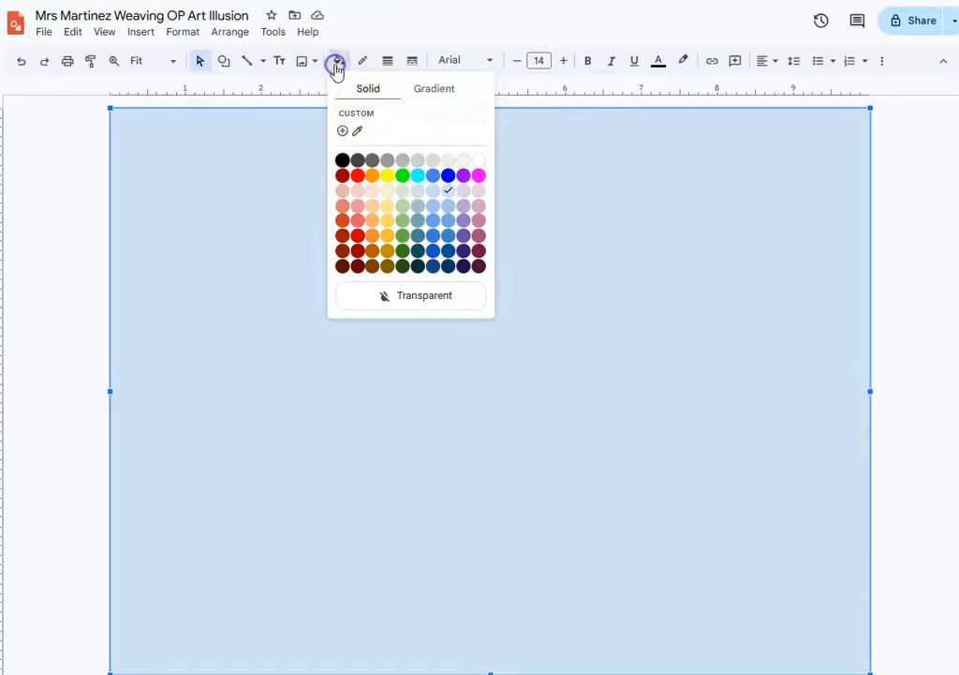
pyautogui.click(430, 94)
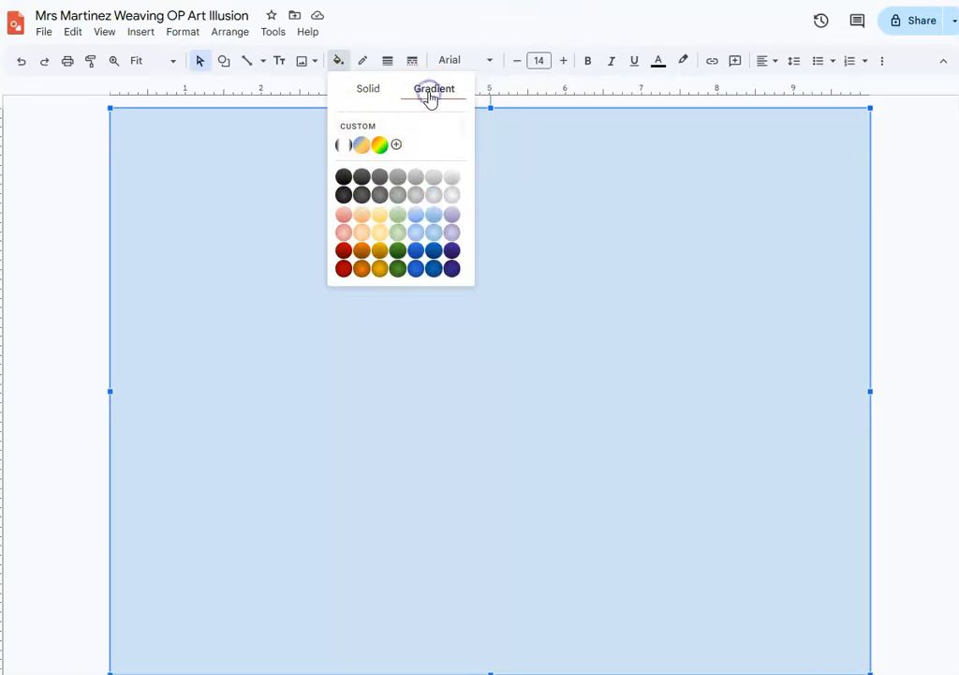
pyautogui.click(398, 146)
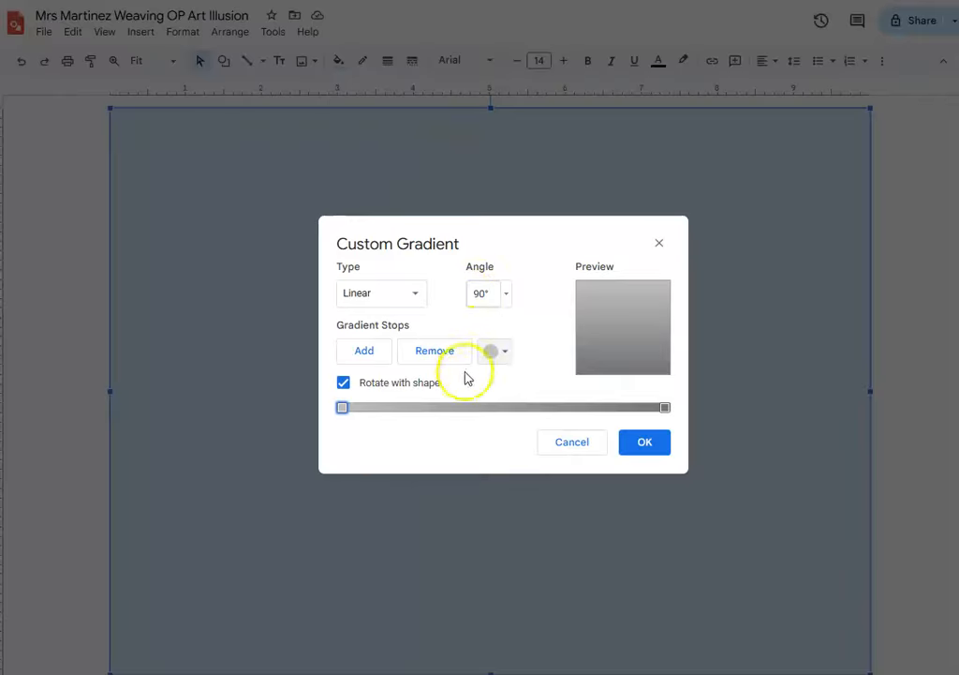
pyautogui.click(363, 359)
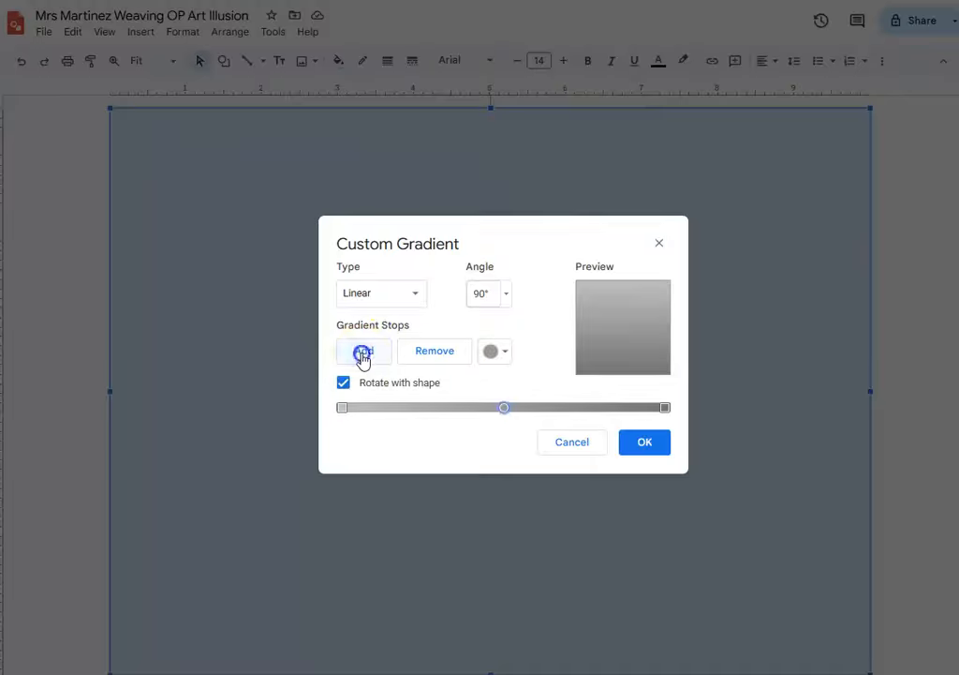
pyautogui.click(363, 356)
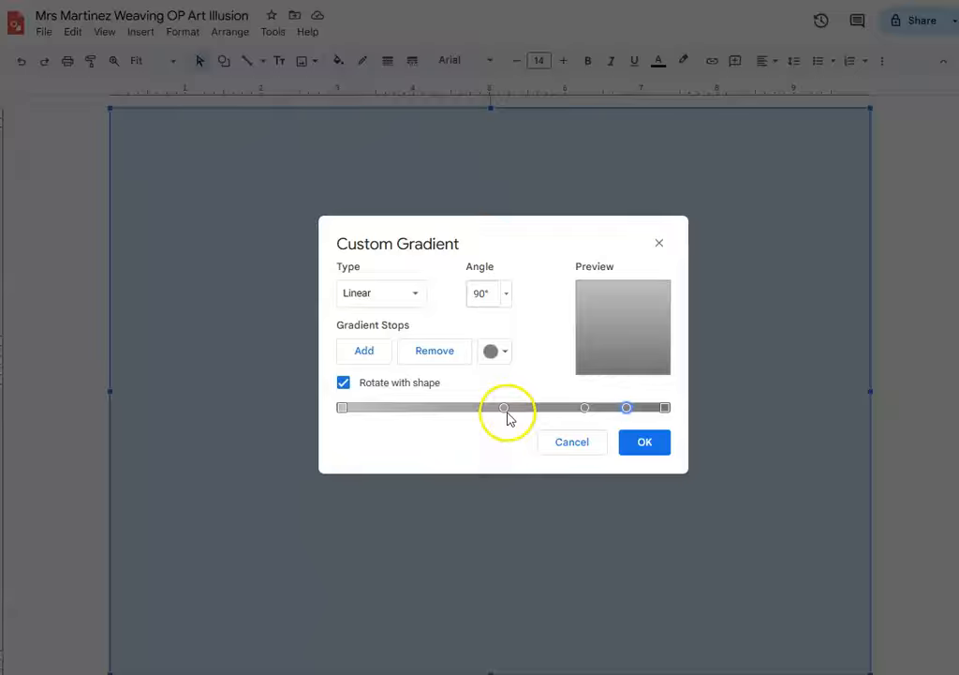
pyautogui.moveTo(627, 407); pyautogui.dragTo(423, 417)
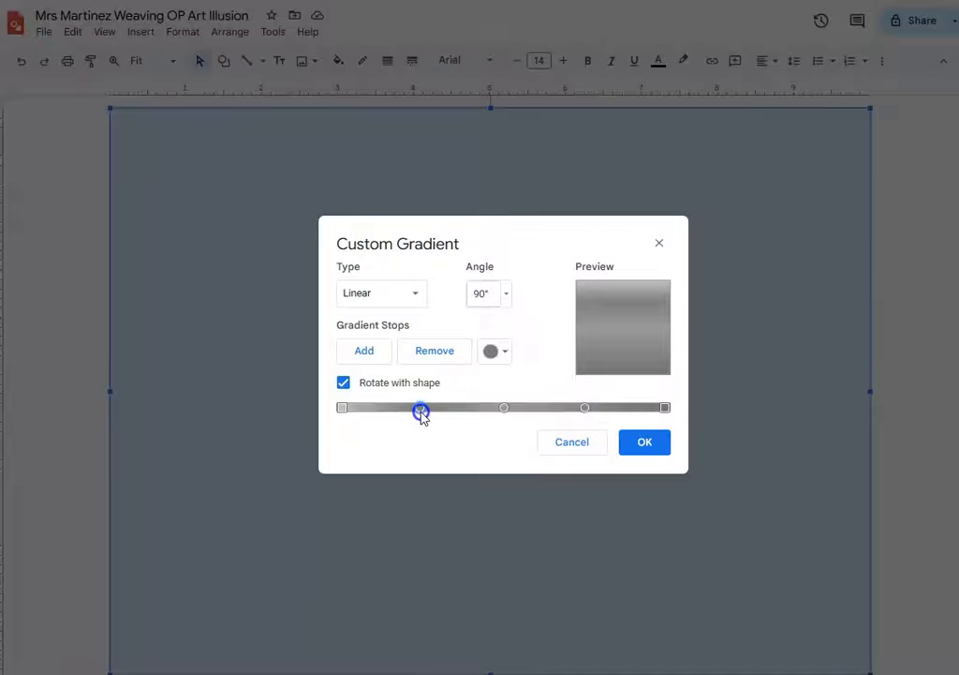
pyautogui.click(341, 409)
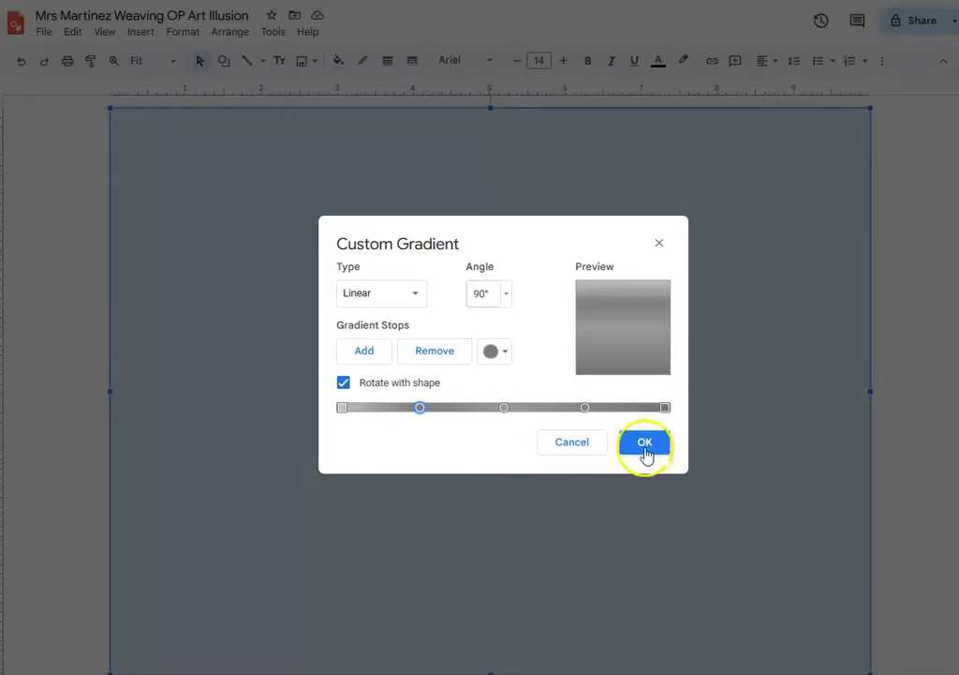
# Step: Set the linear gradient's angle to 45° and color its first stop cyan
pyautogui.click(507, 294)
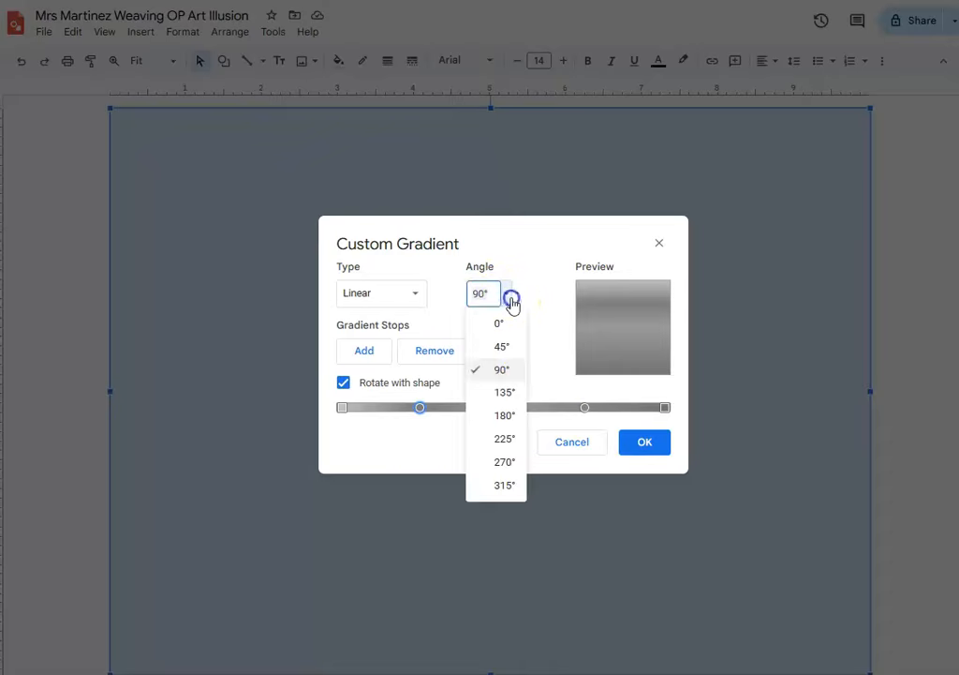
pyautogui.click(503, 348)
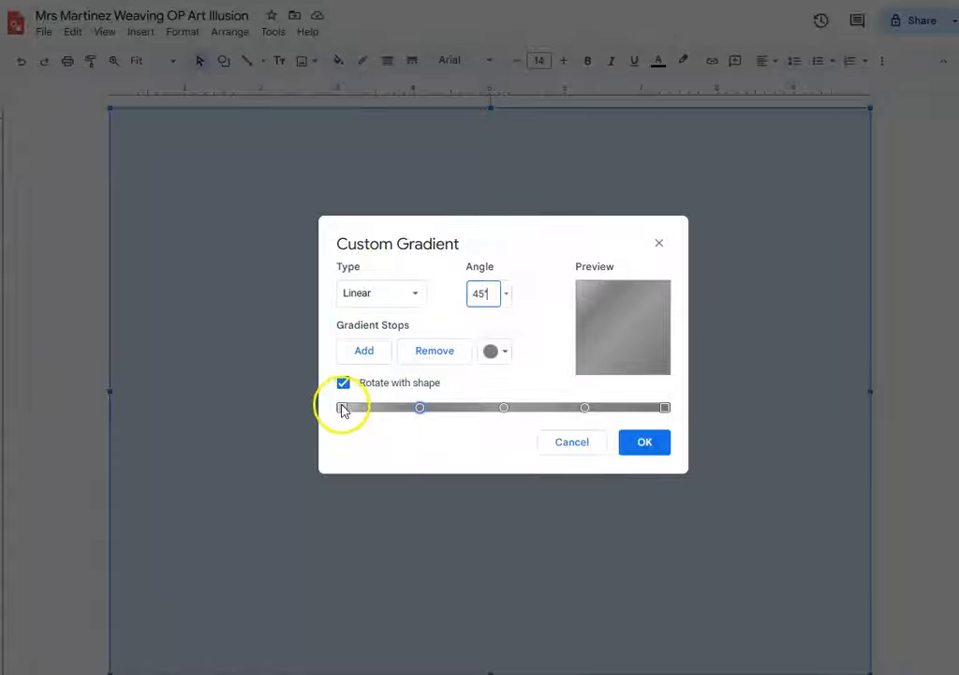
pyautogui.click(344, 408)
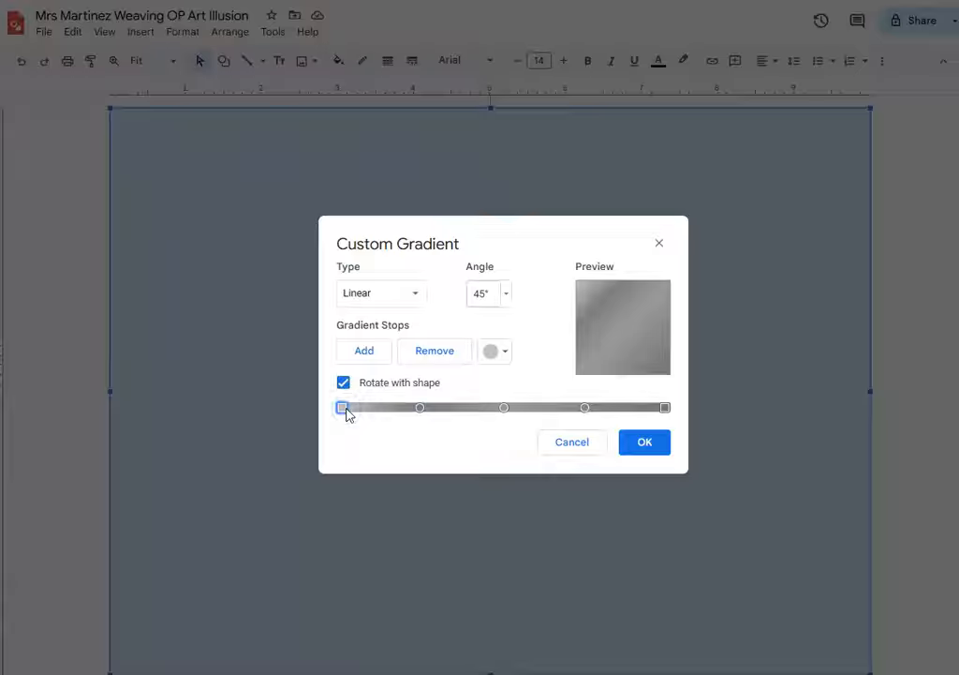
pyautogui.click(506, 353)
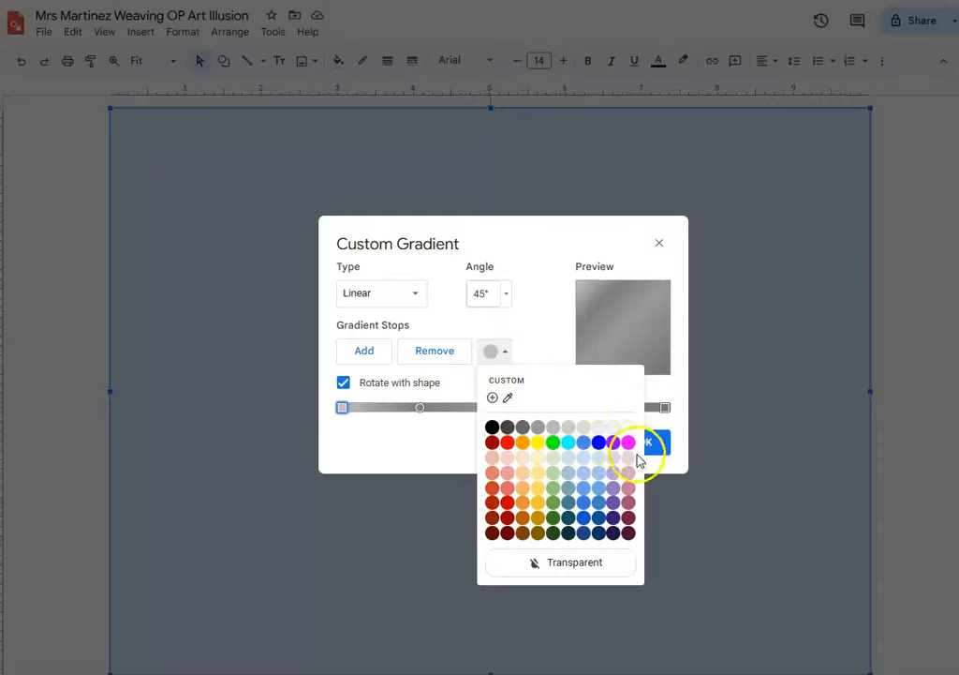
pyautogui.click(570, 444)
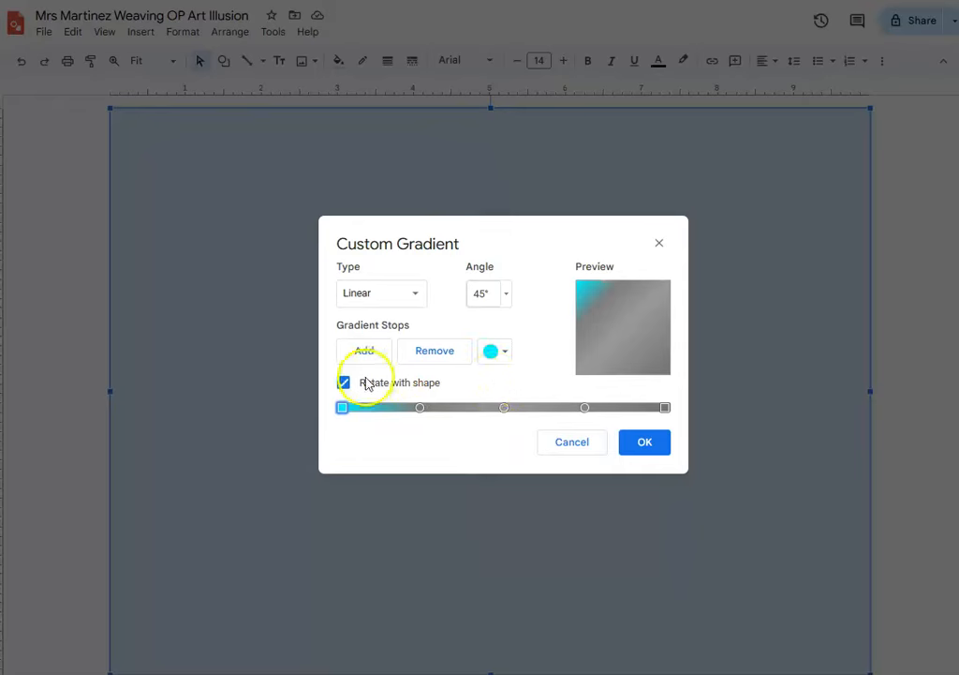
# Step: Color the gradient's second stop green and its middle stop yellow
pyautogui.click(420, 407)
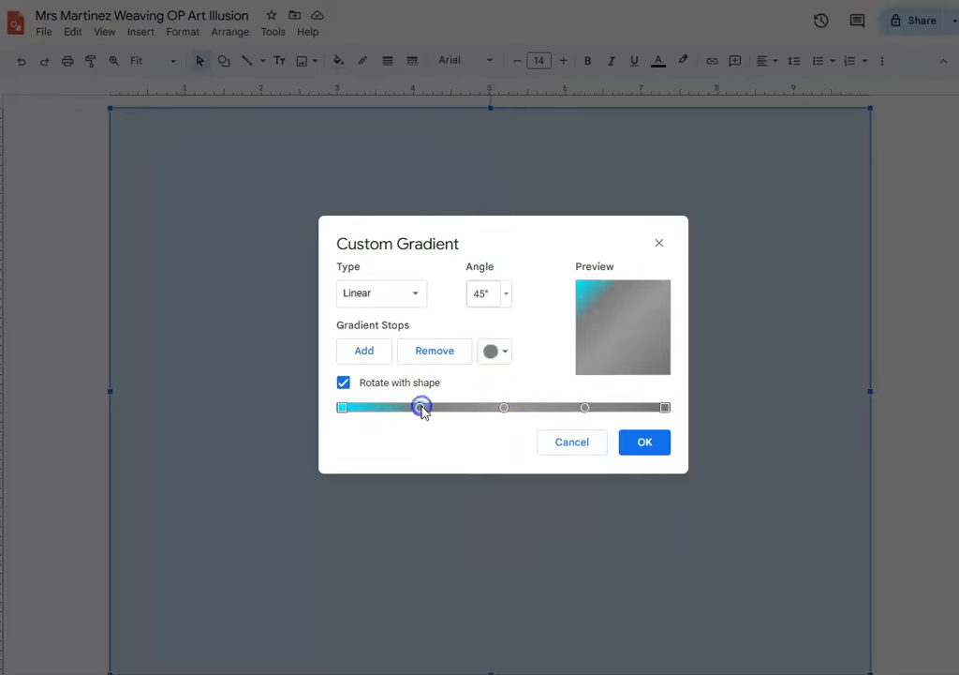
pyautogui.click(502, 354)
pyautogui.click(556, 446)
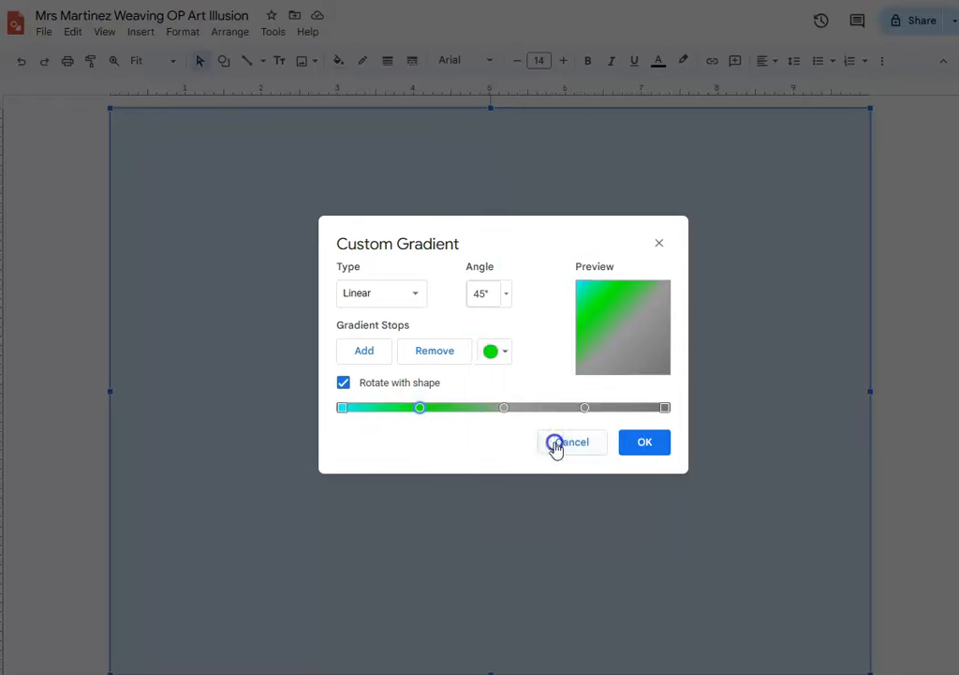
pyautogui.click(504, 407)
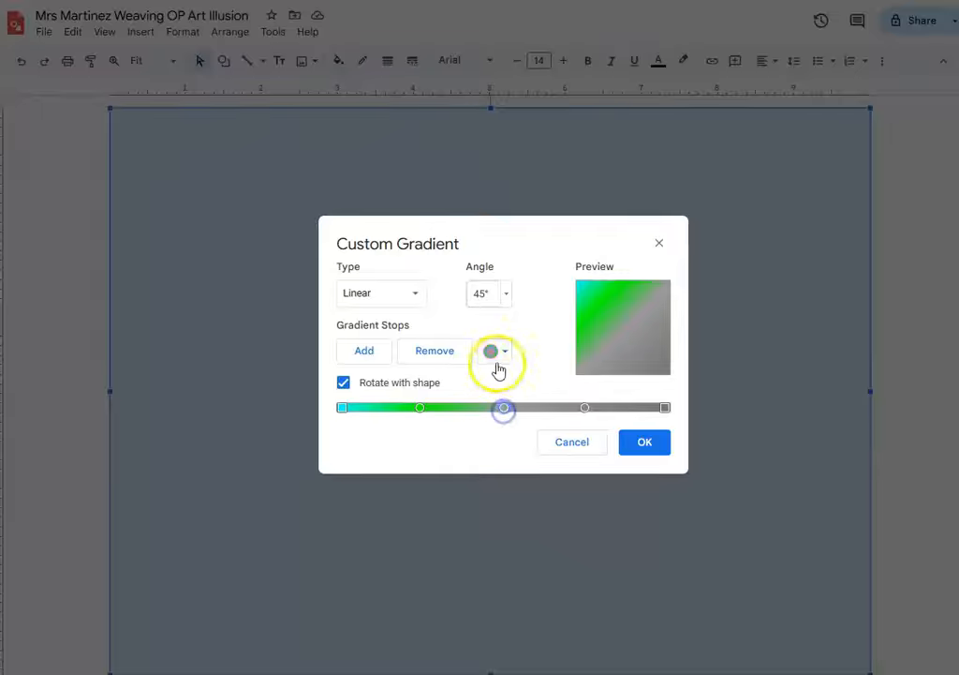
pyautogui.click(497, 356)
pyautogui.click(536, 442)
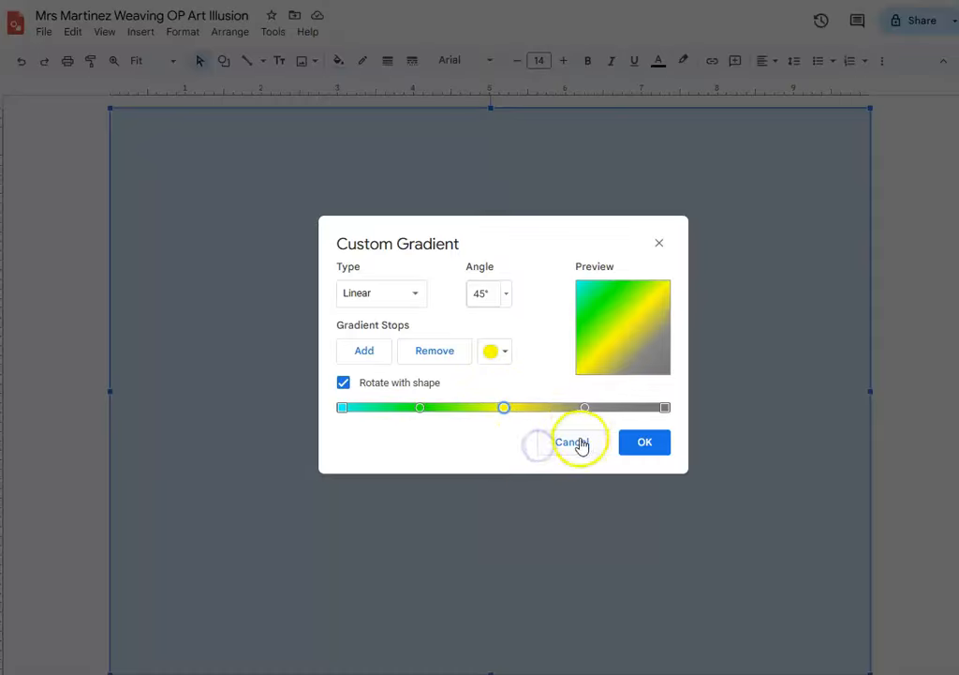
# Step: Color the fourth gradient stop orange and the last one cyan, and apply the gradient to the background rectangle
pyautogui.click(584, 407)
pyautogui.click(506, 350)
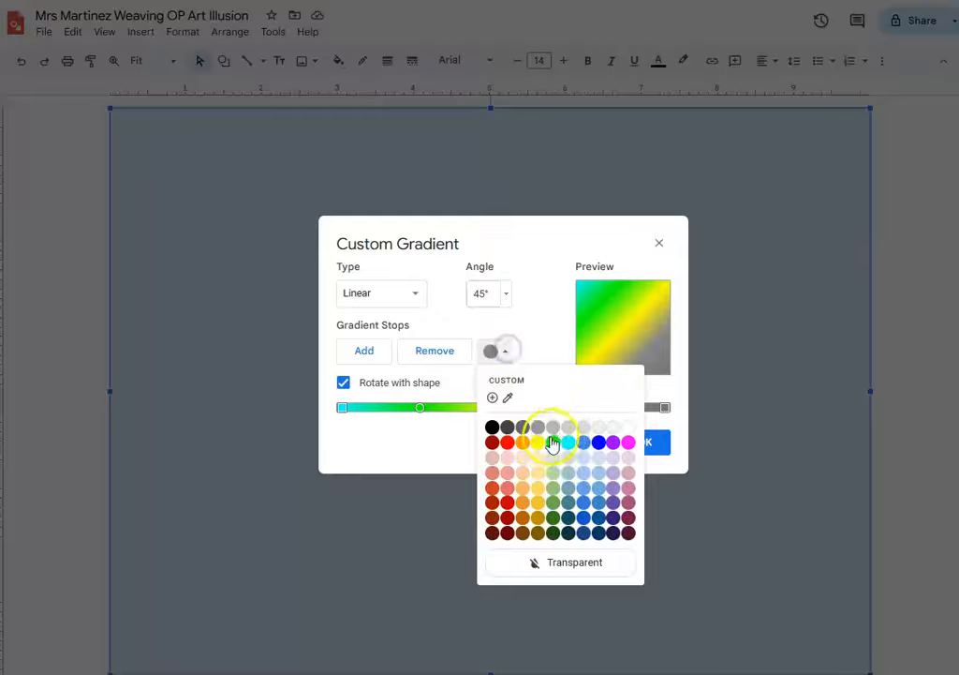
pyautogui.click(521, 442)
pyautogui.click(666, 407)
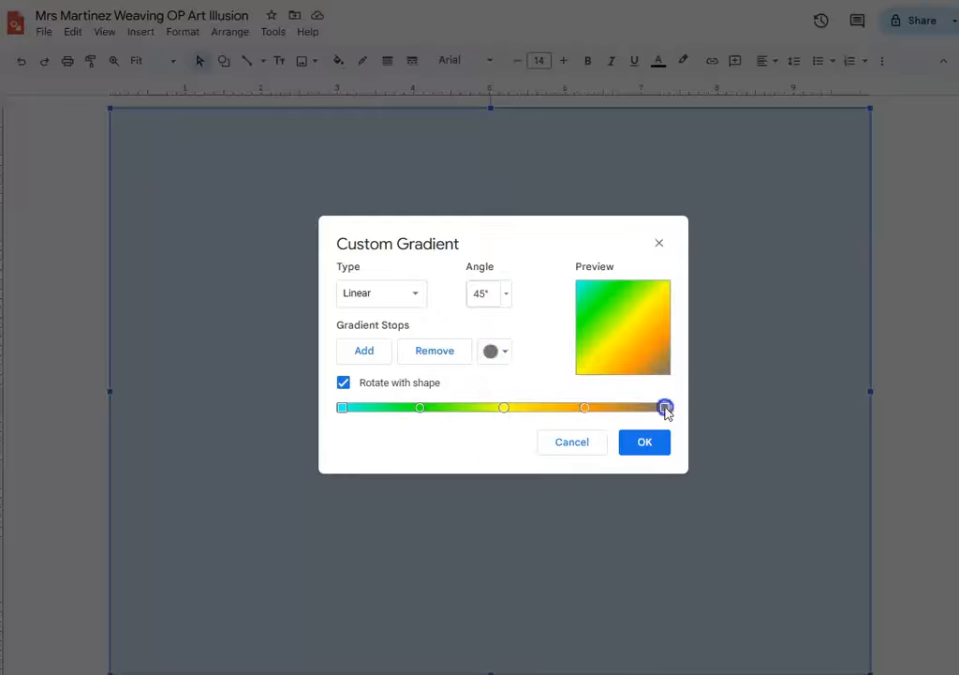
pyautogui.click(503, 356)
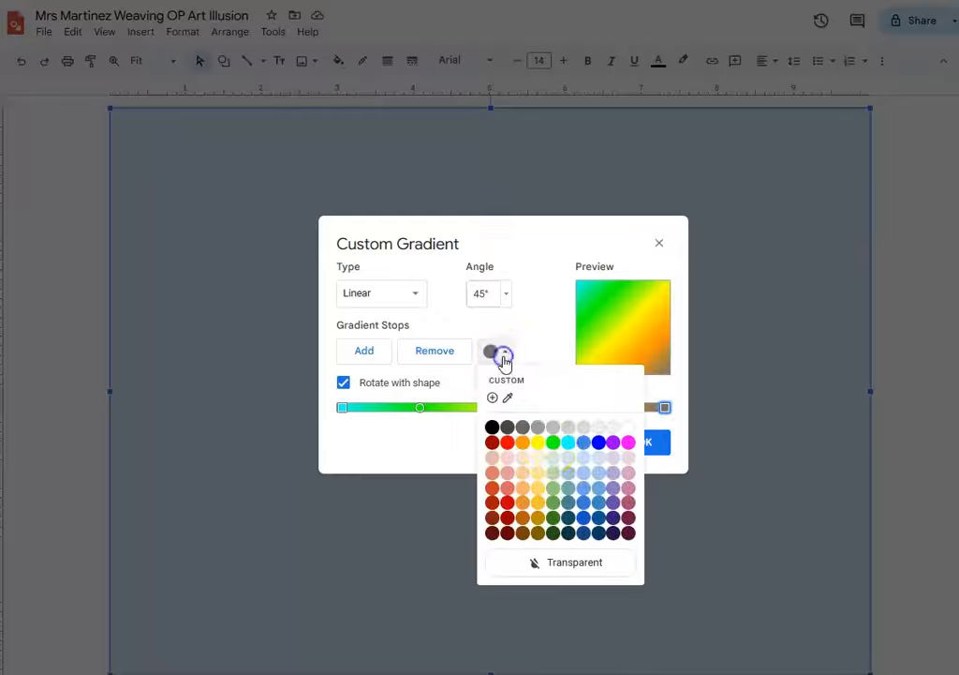
pyautogui.click(567, 441)
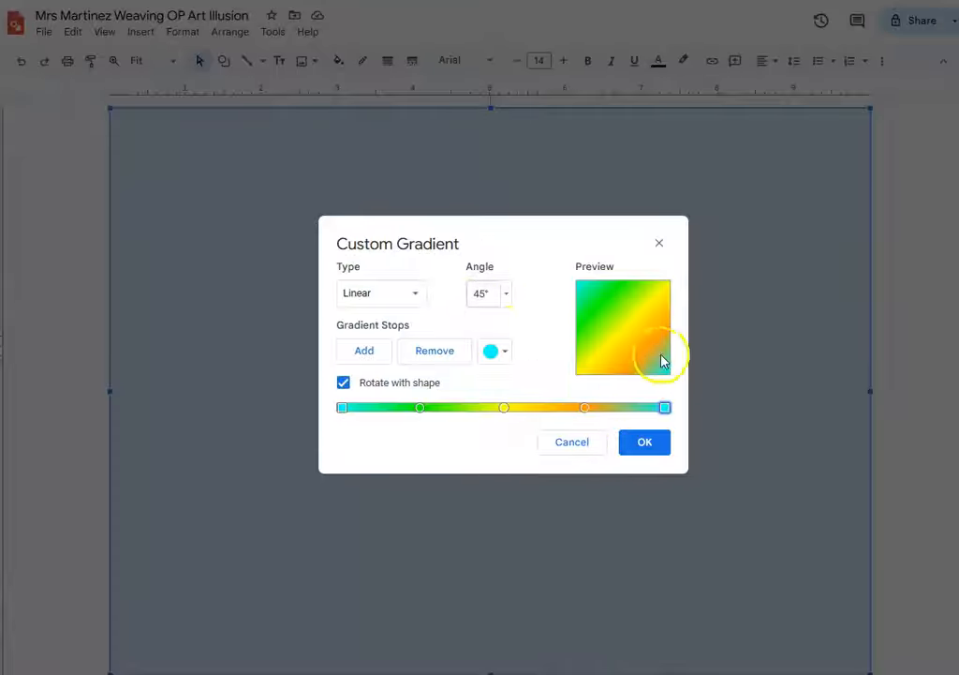
pyautogui.click(646, 446)
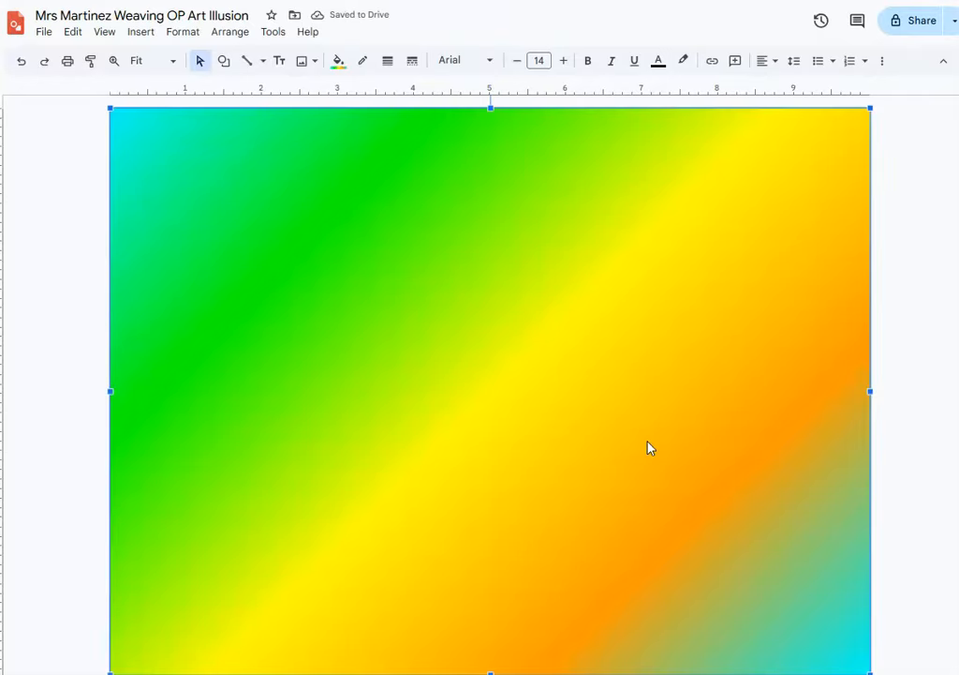
pyautogui.click(32, 197)
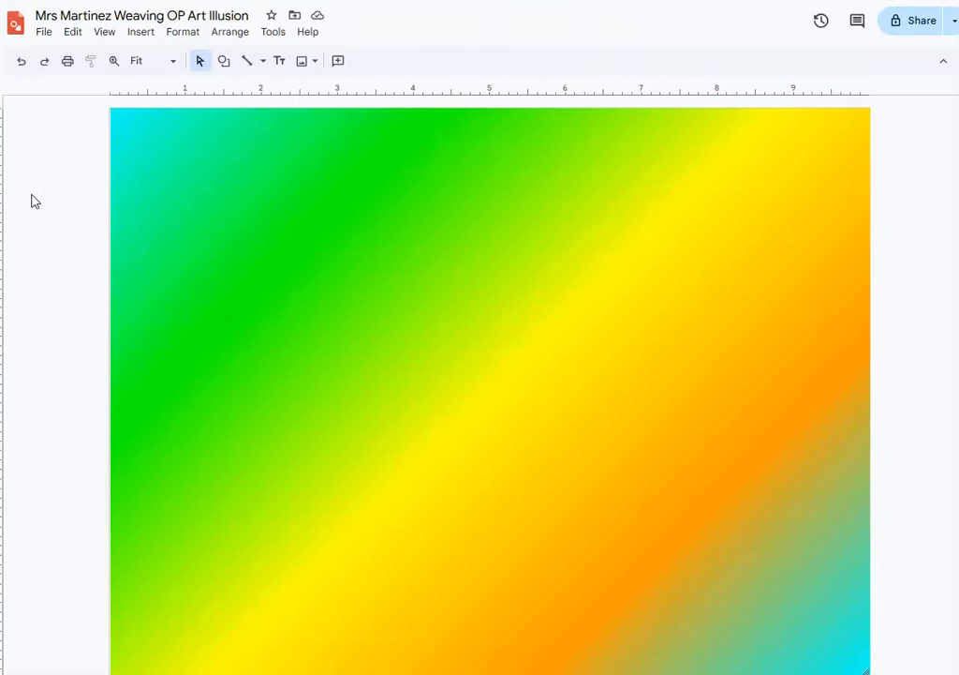
# Step: Draw a rectangle about 1.5 in wide and 0.7 in high at the page's left edge near the top, with a transparent outline
pyautogui.click(224, 61)
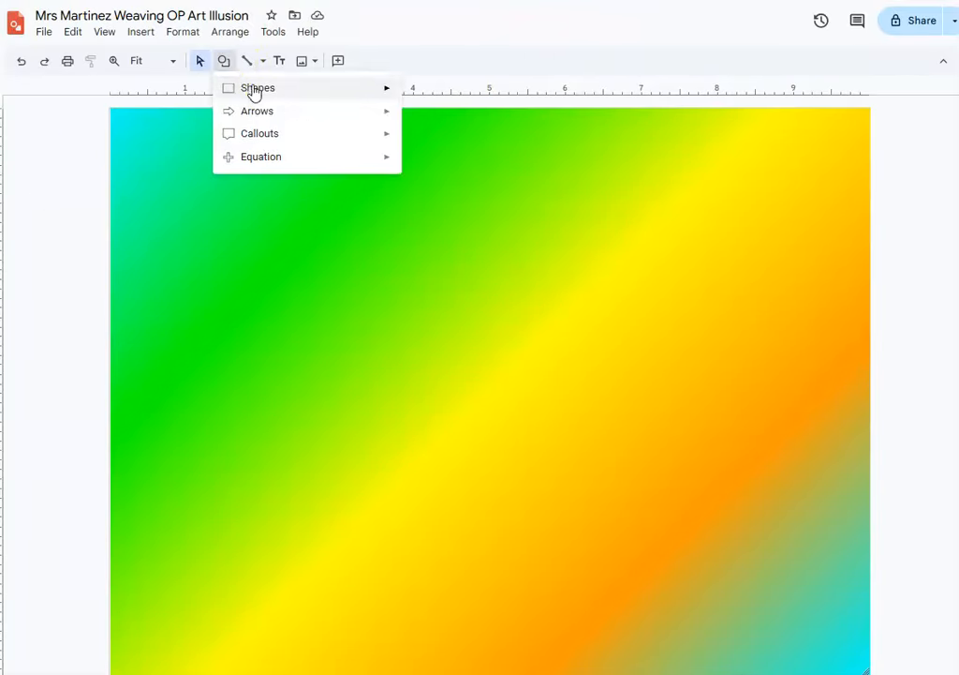
pyautogui.moveTo(383, 91)
pyautogui.click(413, 94)
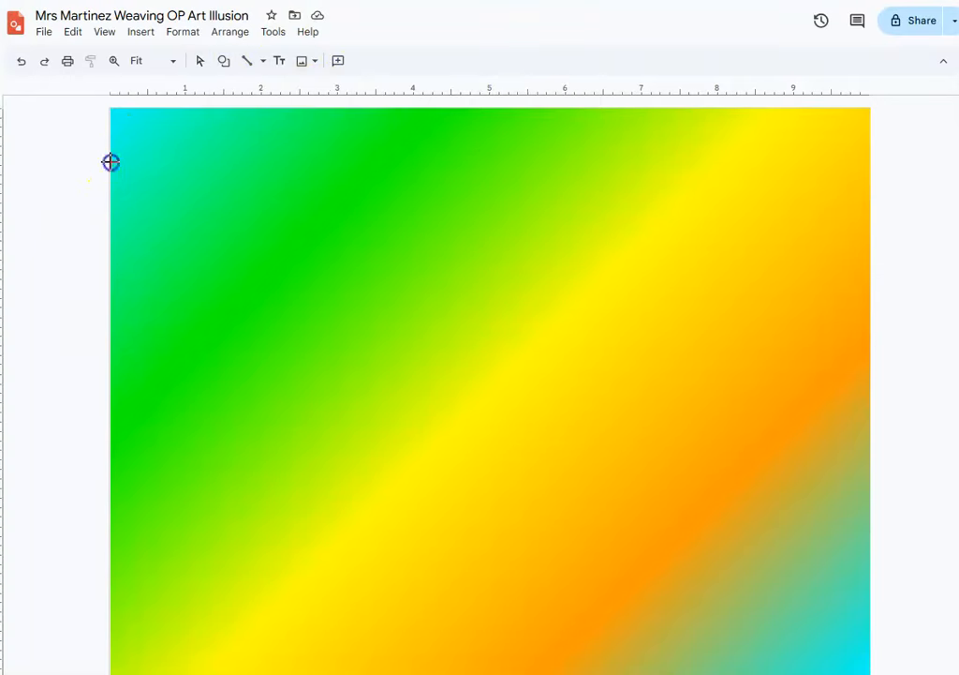
pyautogui.moveTo(167, 183)
pyautogui.mouseDown()
pyautogui.moveTo(222, 220)
pyautogui.moveTo(226, 214)
pyautogui.mouseUp()
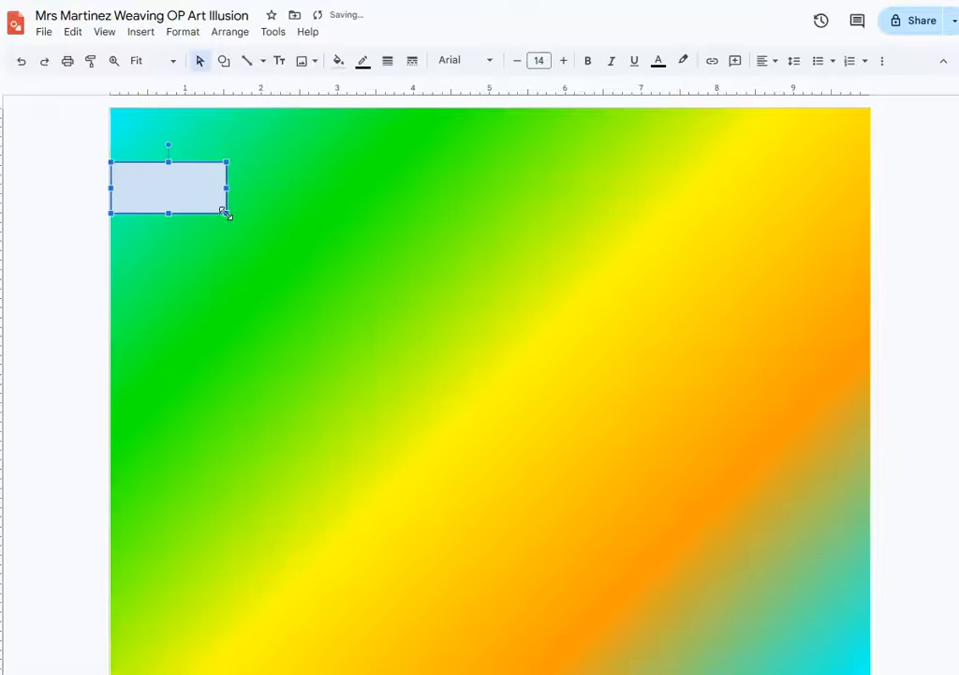
pyautogui.click(364, 66)
pyautogui.click(390, 271)
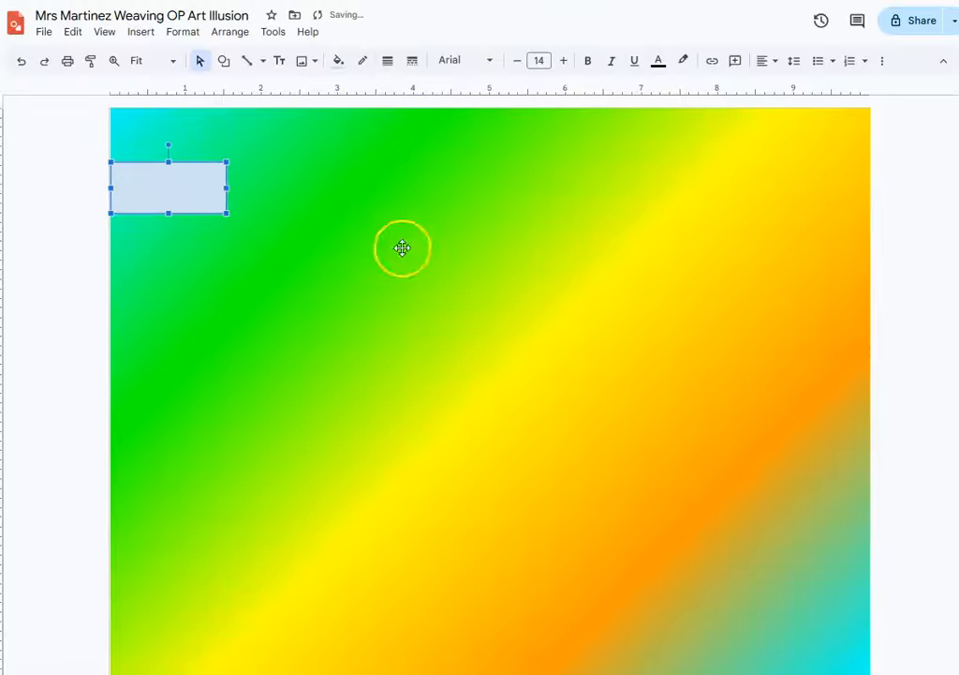
# Step: Start a custom linear gradient fill for the small rectangle at 90° and color both its end stops black
pyautogui.click(343, 61)
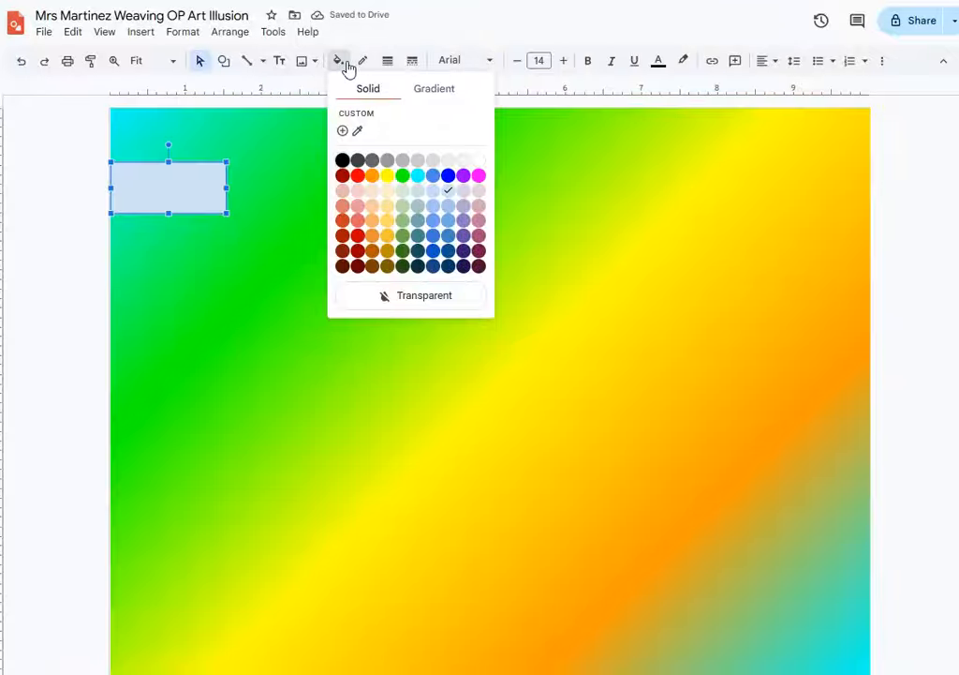
pyautogui.click(422, 94)
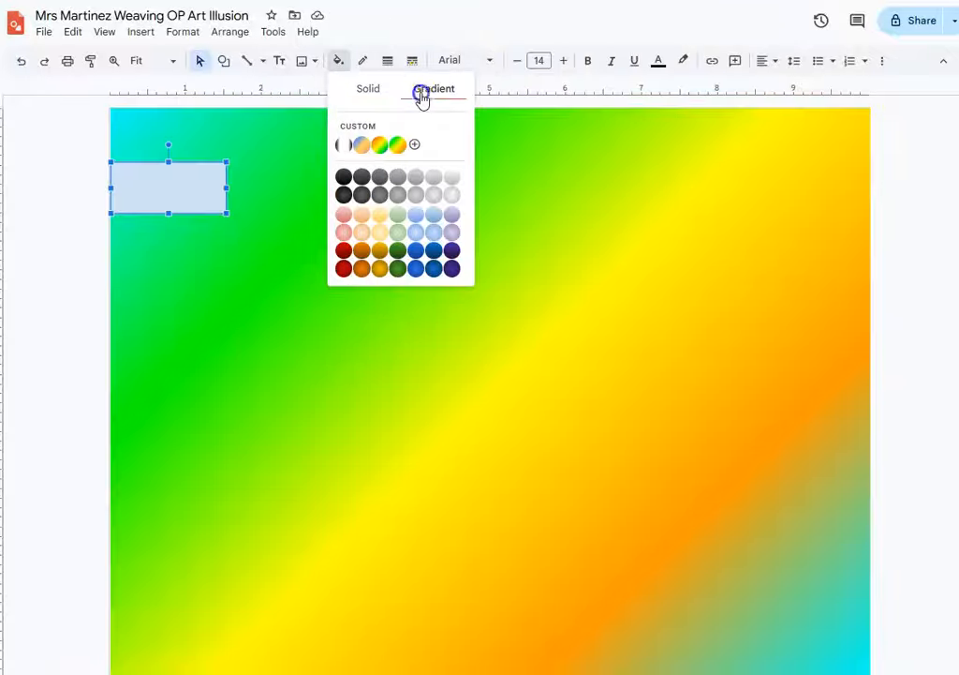
pyautogui.click(415, 144)
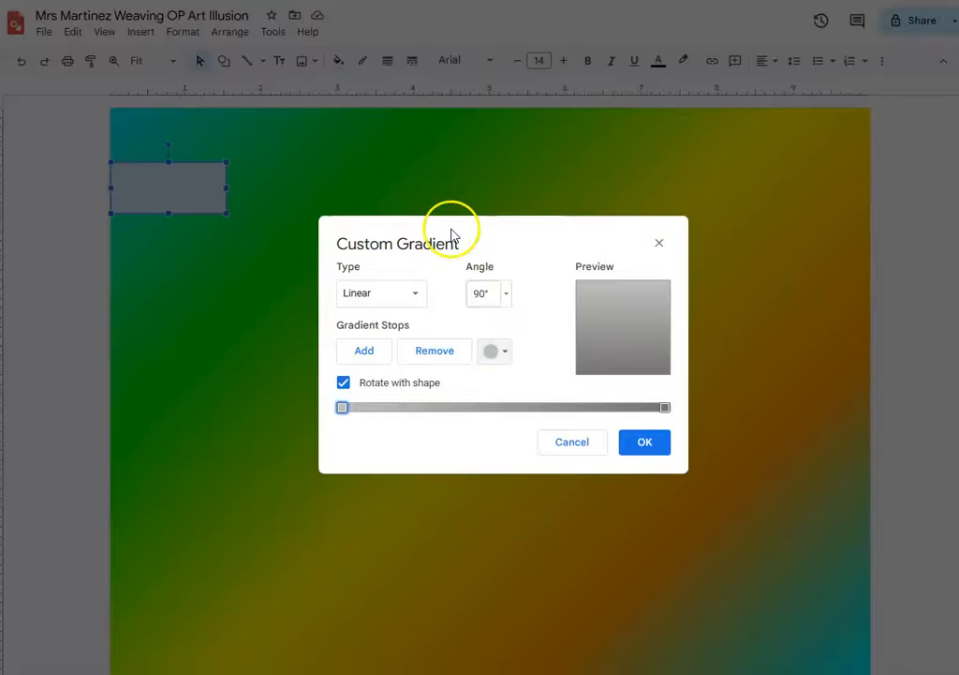
pyautogui.click(343, 408)
pyautogui.click(494, 351)
pyautogui.click(490, 422)
pyautogui.click(664, 406)
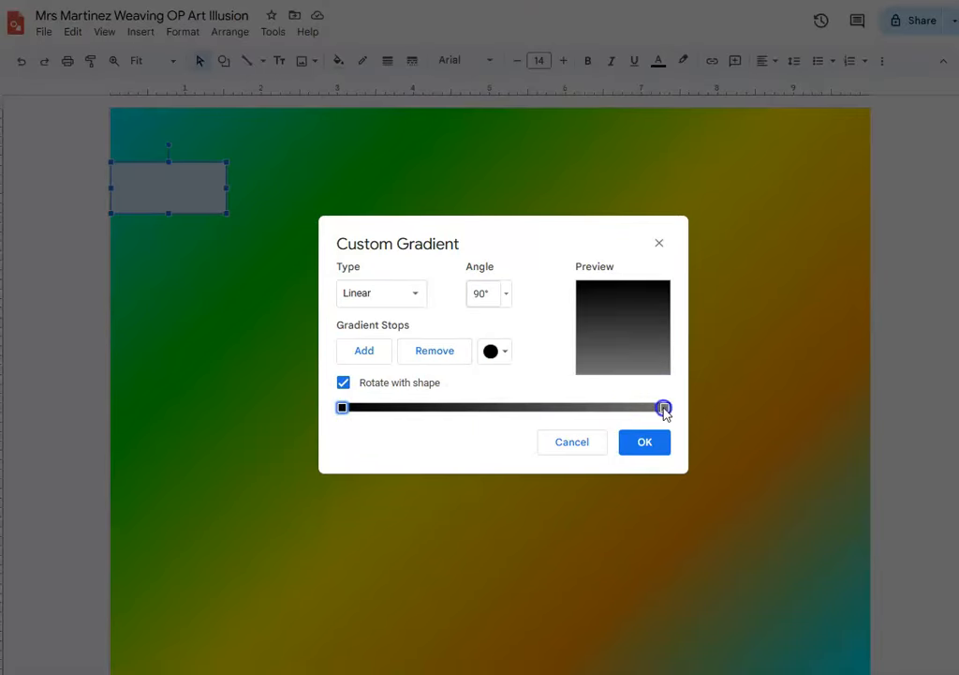
pyautogui.click(503, 351)
pyautogui.click(493, 427)
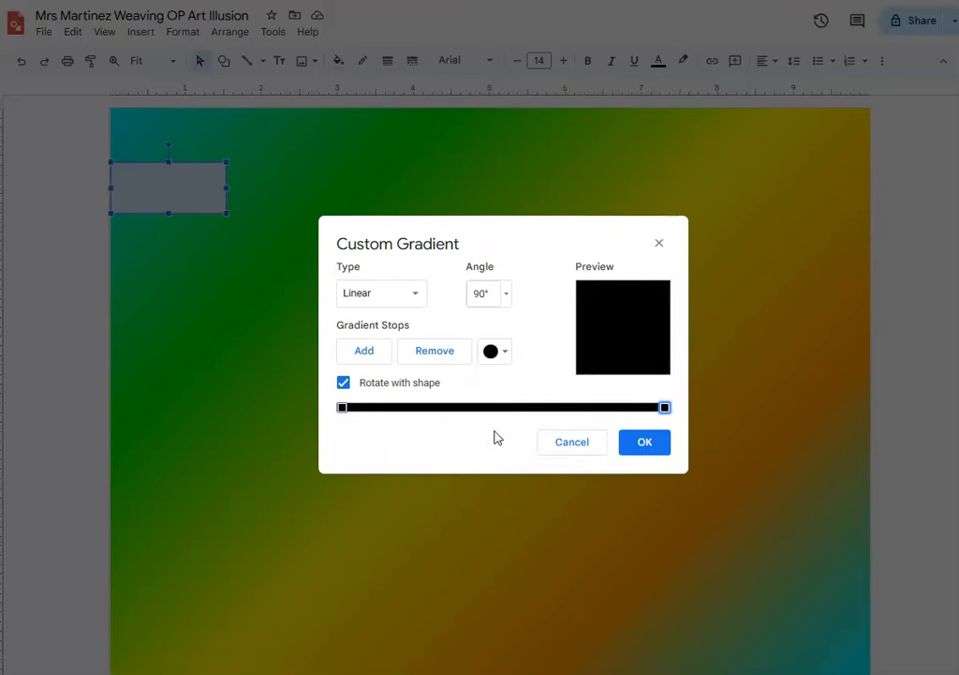
# Step: Add three stops to the custom gradient and space them evenly between the two black end stops
pyautogui.click(356, 351)
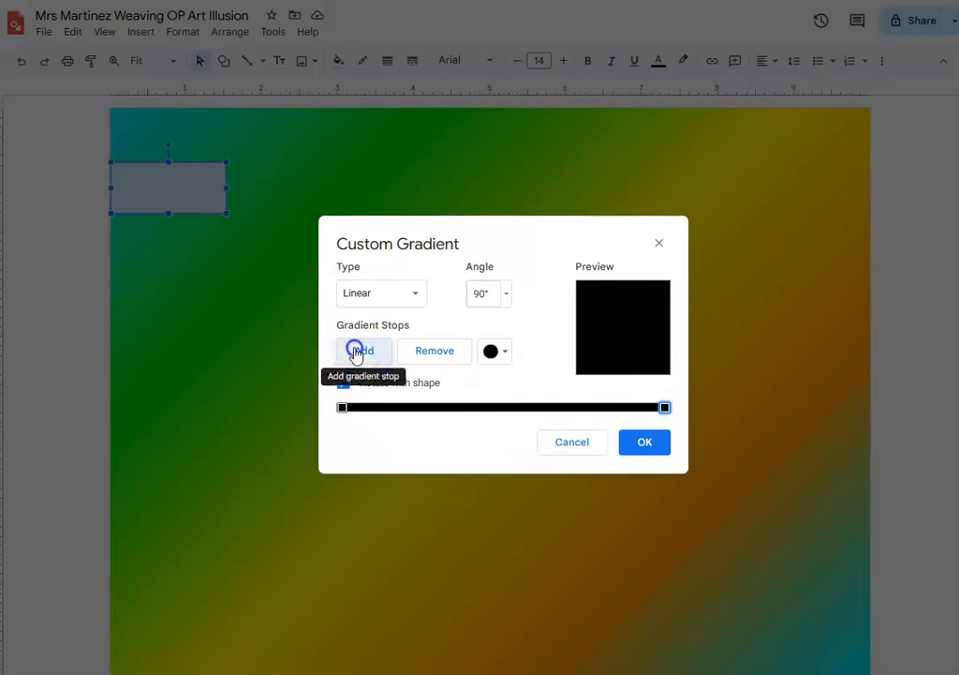
pyautogui.click(356, 351)
pyautogui.click(356, 351)
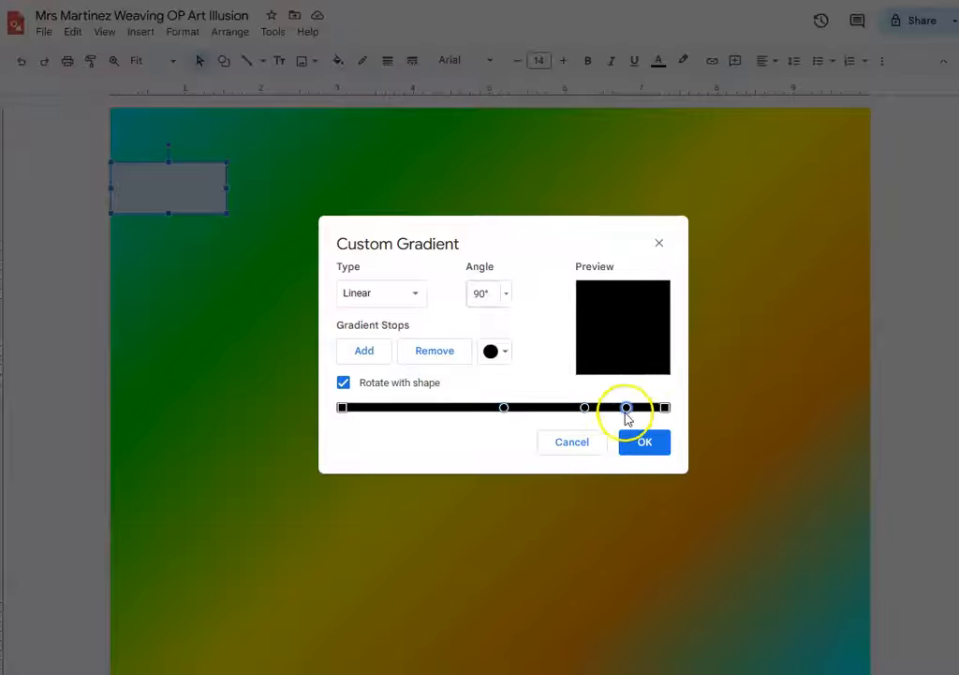
pyautogui.moveTo(627, 410); pyautogui.dragTo(432, 422)
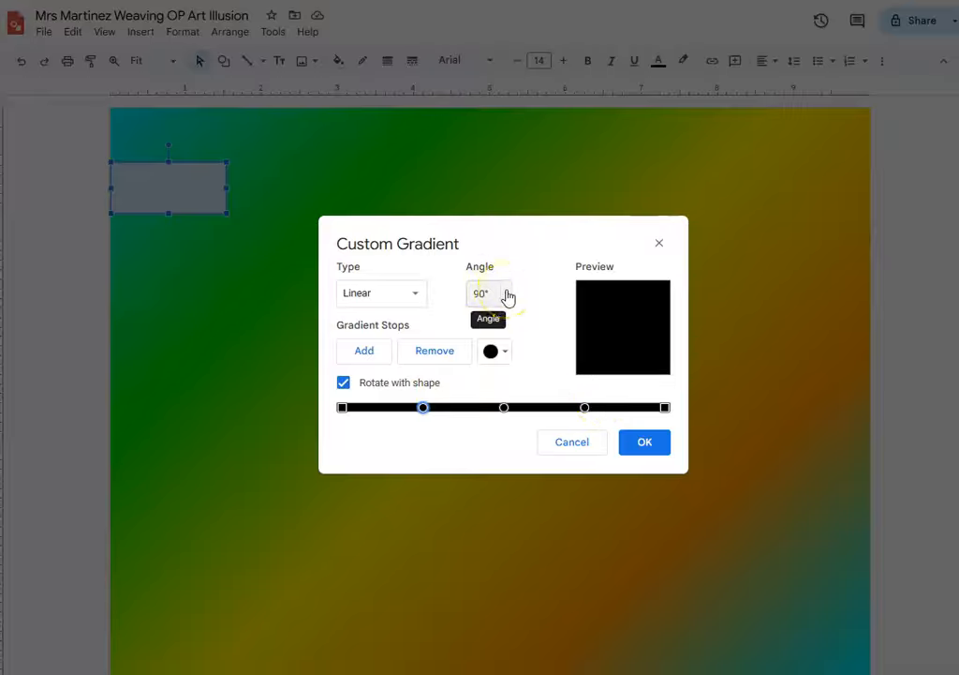
# Step: Make the three inner gradient stops transparent and apply the gradient to the small rectangle
pyautogui.click(423, 409)
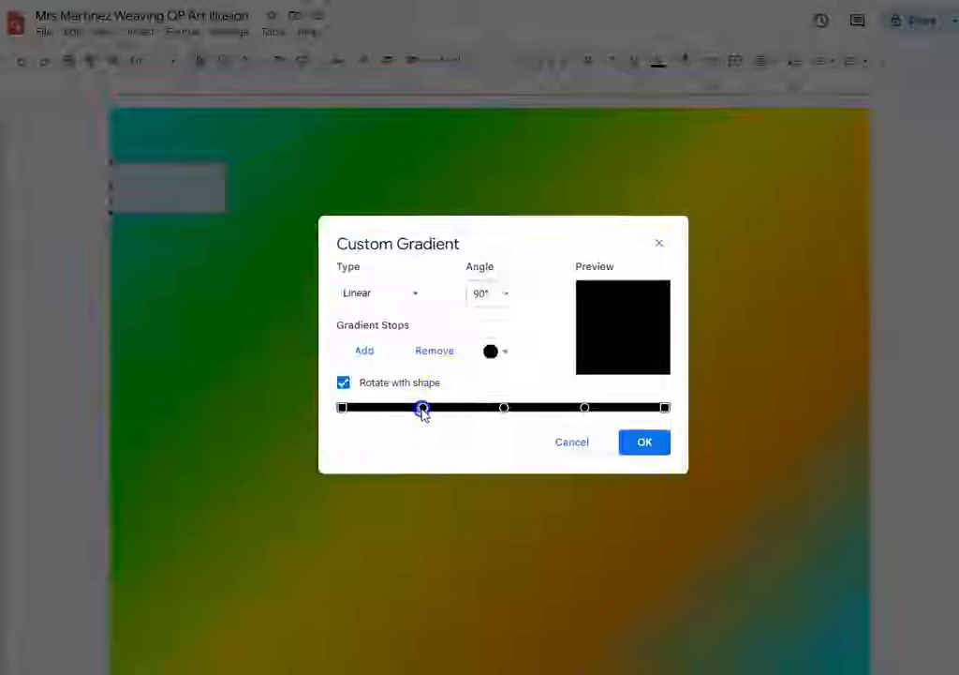
pyautogui.click(503, 353)
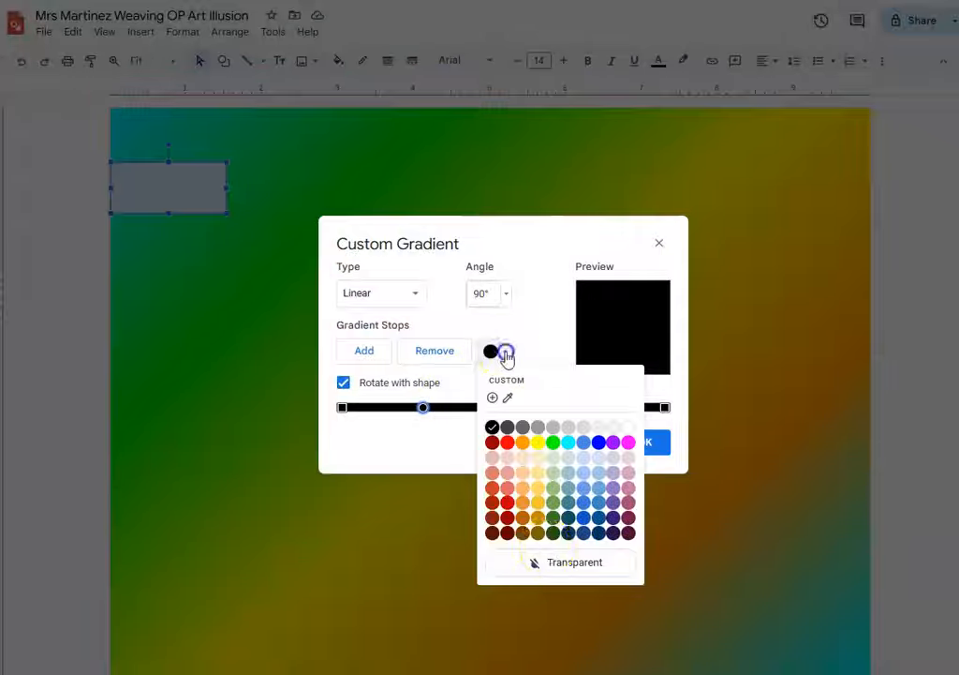
pyautogui.click(553, 560)
pyautogui.click(505, 409)
pyautogui.click(504, 354)
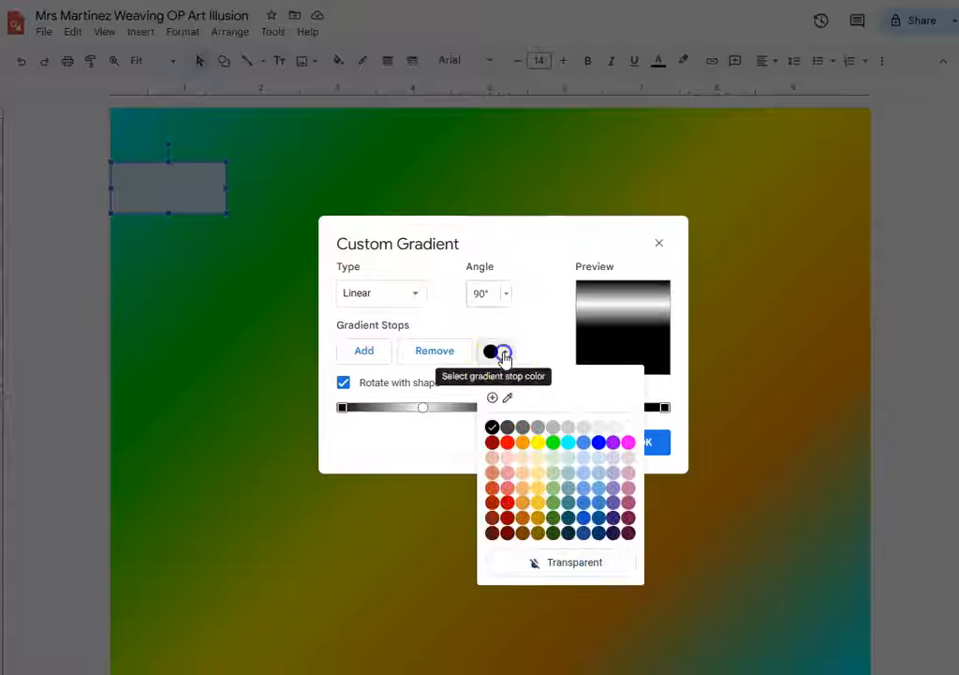
pyautogui.click(538, 560)
pyautogui.click(584, 408)
pyautogui.click(503, 354)
pyautogui.click(555, 562)
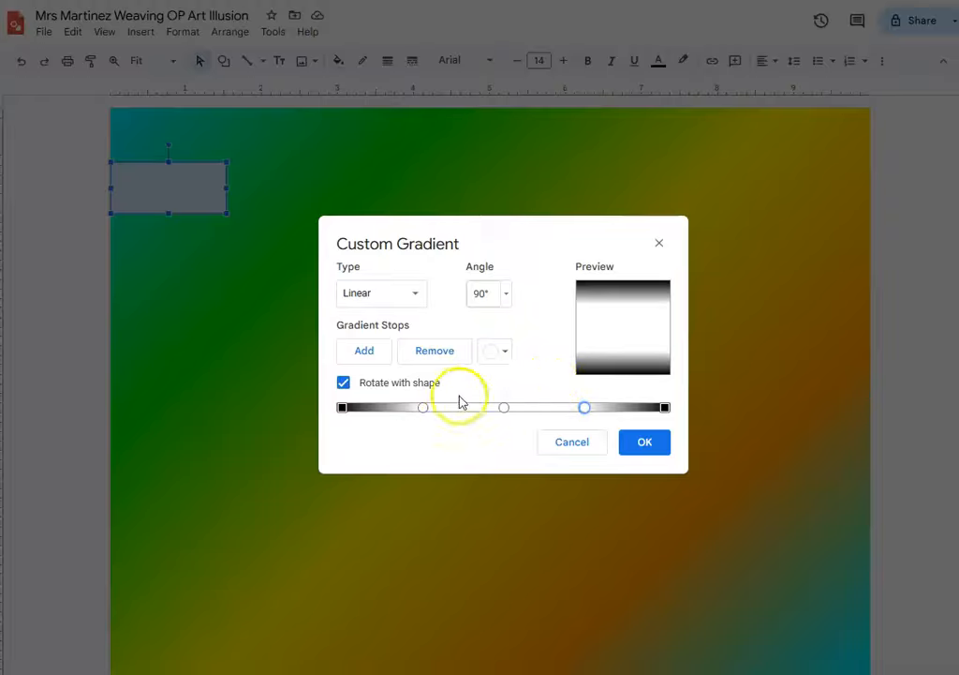
pyautogui.click(635, 444)
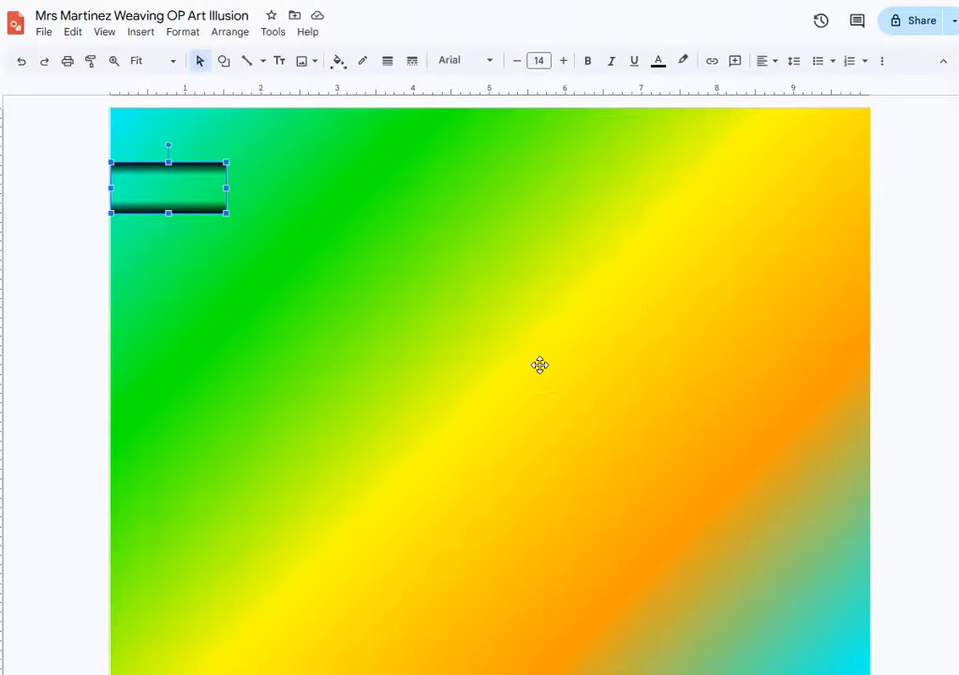
# Step: Duplicate the black-edged rectangle, rotate the copy upright, and place it centered against the original's right end
pyautogui.hotkey('ctrl', 'd')
pyautogui.moveTo(180, 208); pyautogui.dragTo(306, 195)
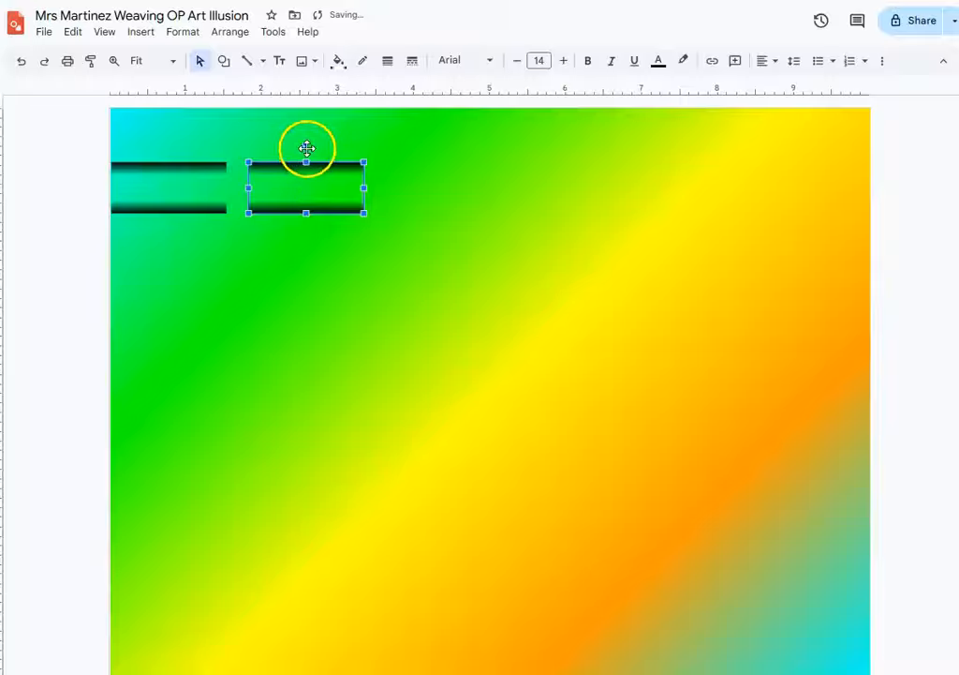
pyautogui.moveTo(305, 144); pyautogui.dragTo(283, 142)
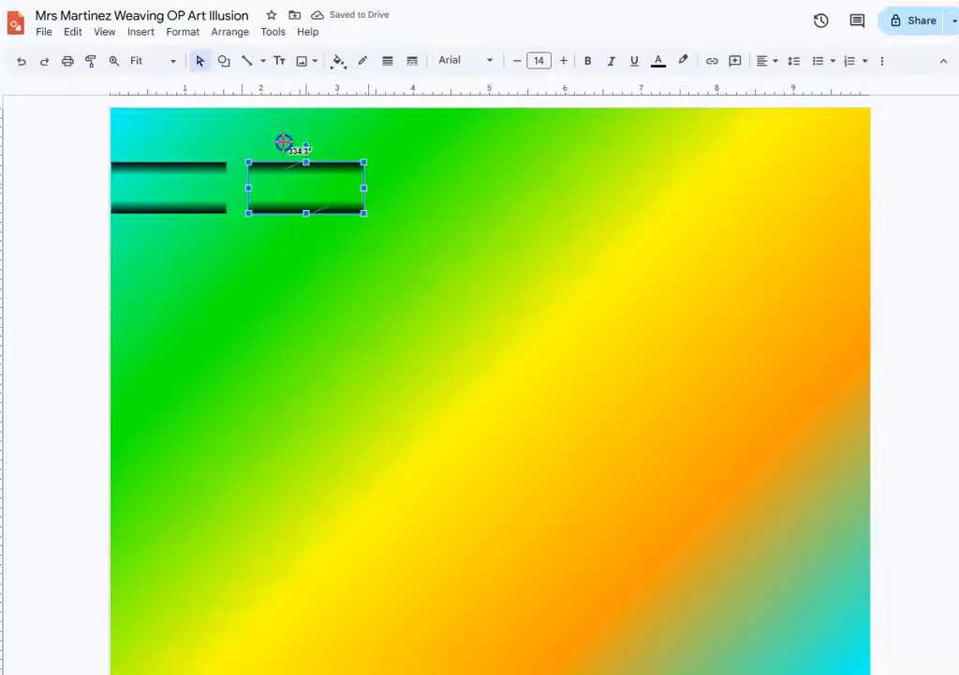
pyautogui.moveTo(264, 151); pyautogui.dragTo(250, 189)
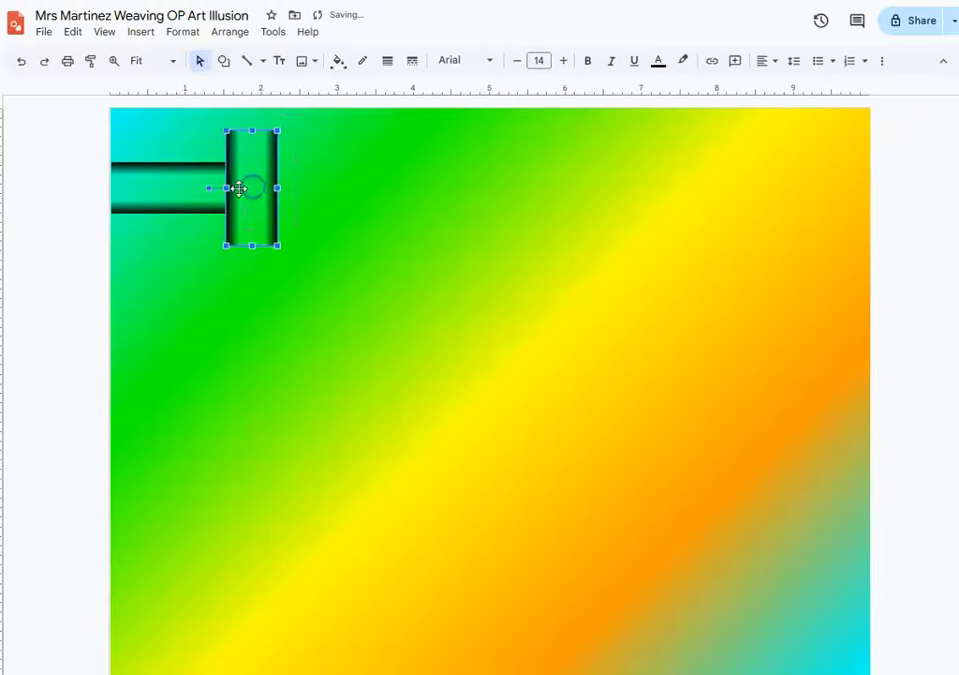
pyautogui.click(103, 199)
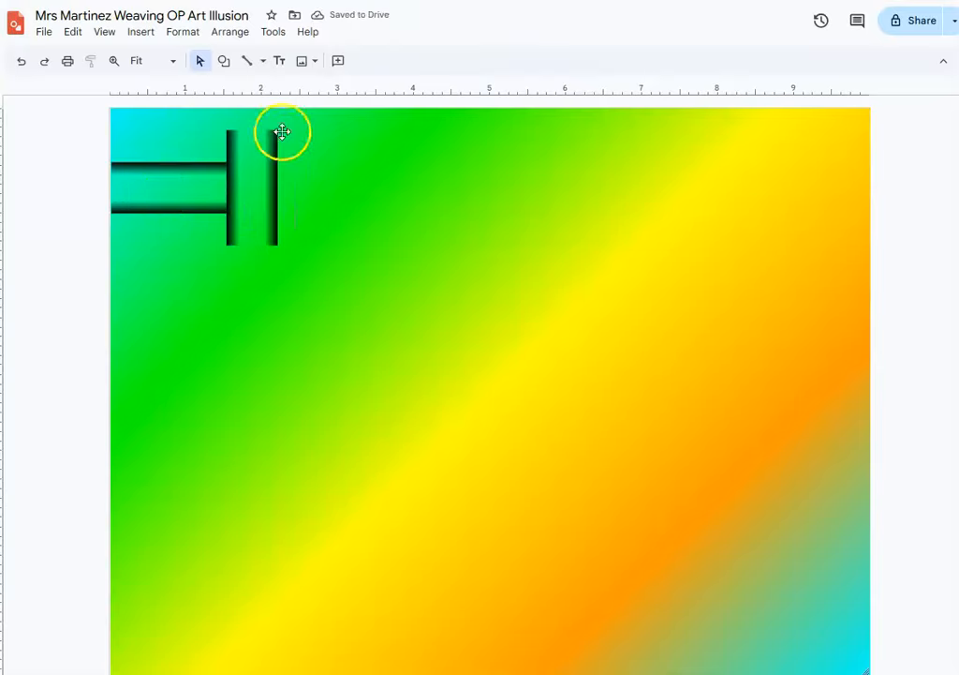
# Step: Group the horizontal and upright rectangles and move the group into the page's top-left corner
pyautogui.click(136, 174)
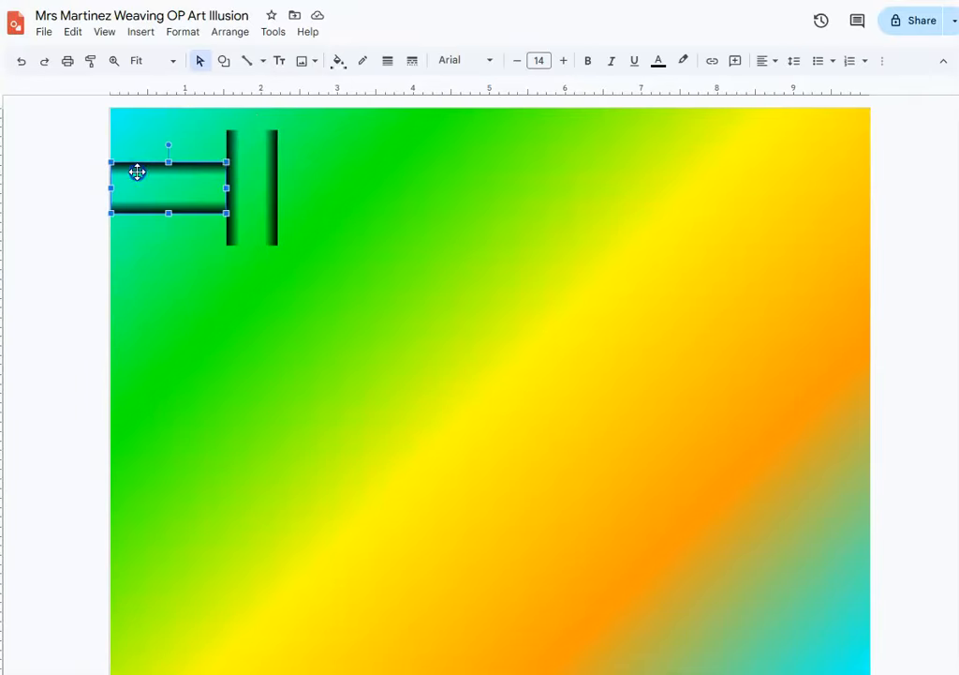
pyautogui.keyDown('shift'); pyautogui.click(246, 158); pyautogui.keyUp('shift')
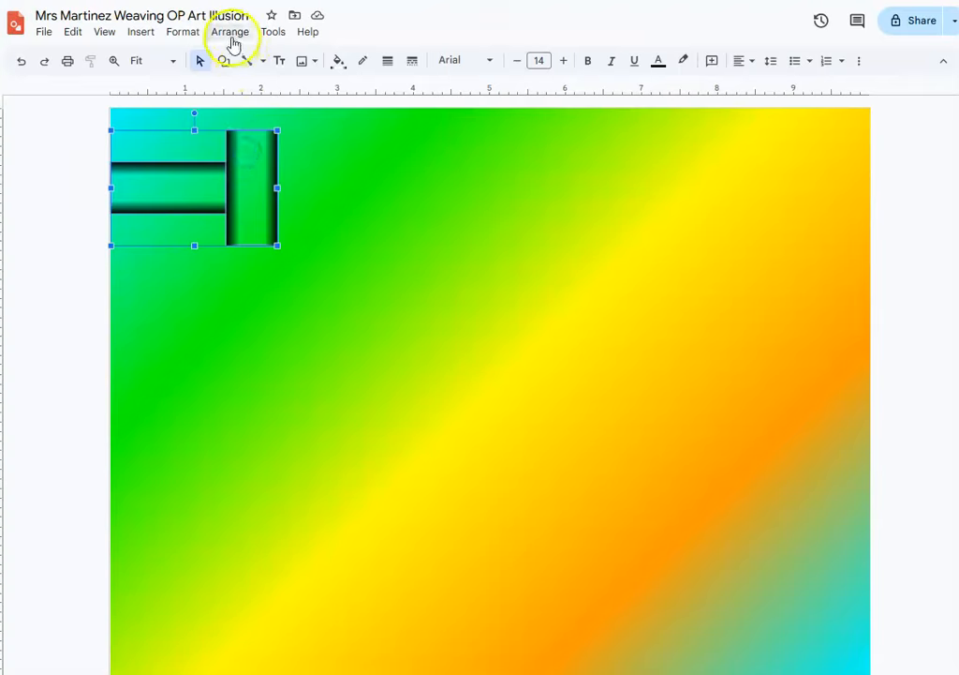
pyautogui.click(231, 37)
pyautogui.click(235, 184)
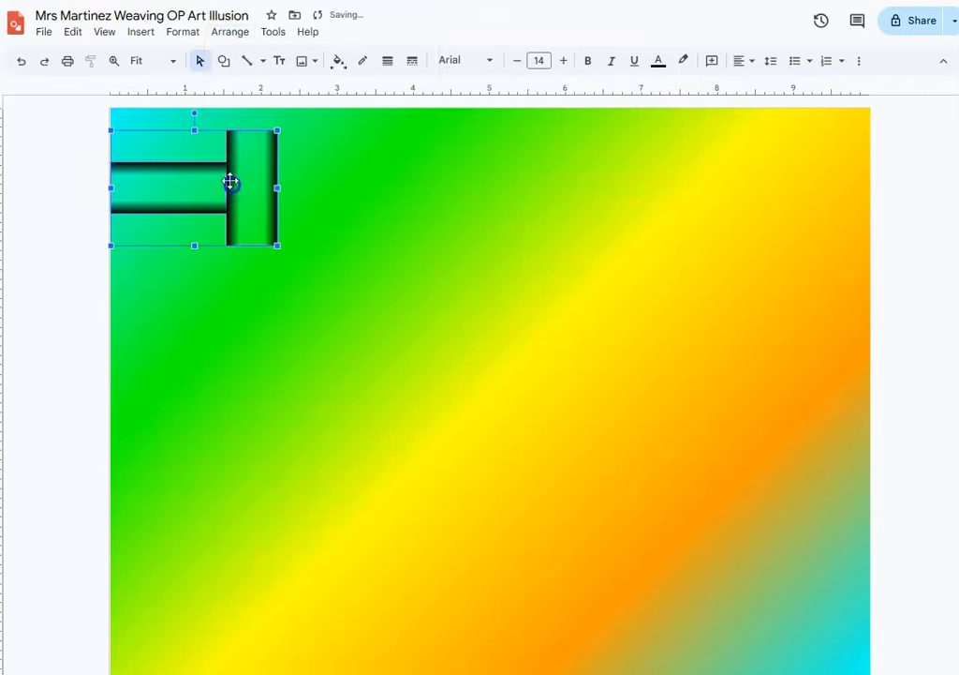
pyautogui.moveTo(217, 168); pyautogui.dragTo(216, 163)
pyautogui.click(94, 190)
# Step: Make four copies of the group and line them up end to end along the page's top edge, past its right side
pyautogui.click(189, 160)
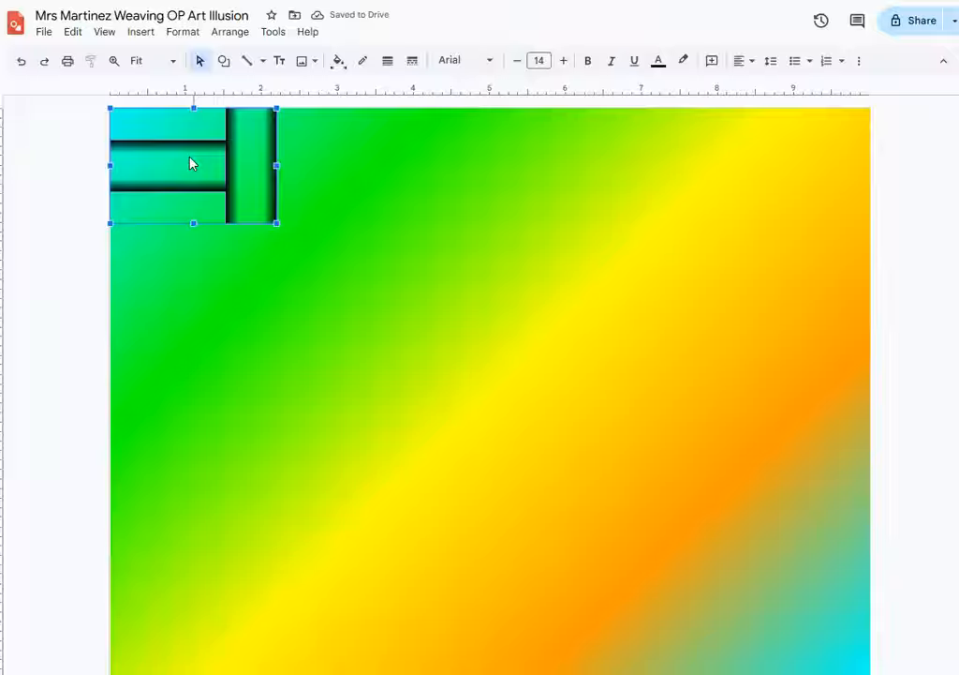
pyautogui.hotkey('ctrl', 'd')
pyautogui.moveTo(169, 184); pyautogui.dragTo(321, 172)
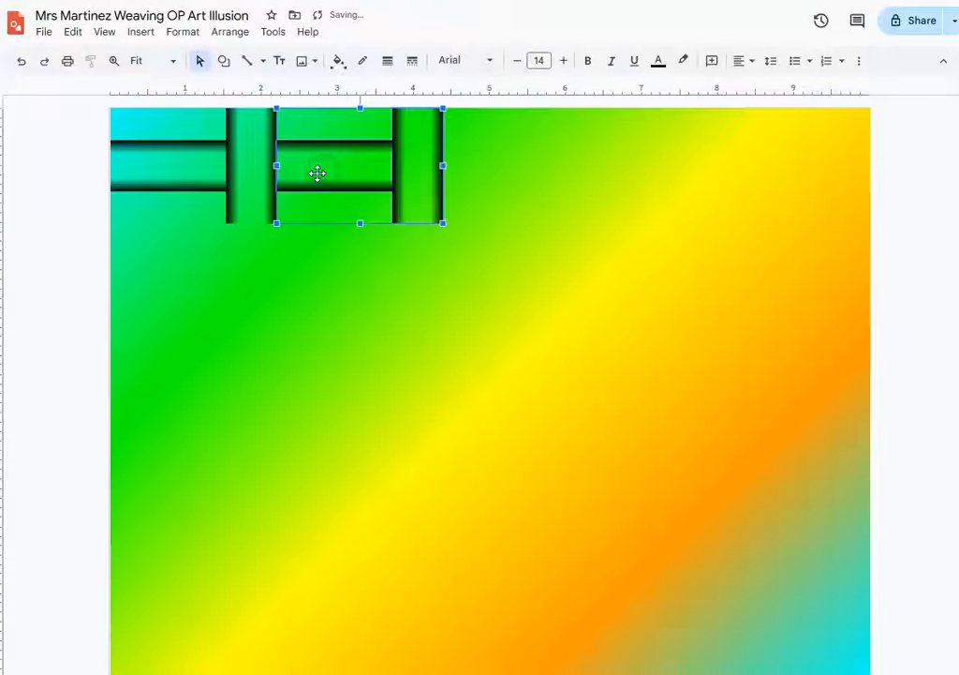
pyautogui.hotkey('ctrl', 'v')
pyautogui.moveTo(278, 197); pyautogui.dragTo(583, 171)
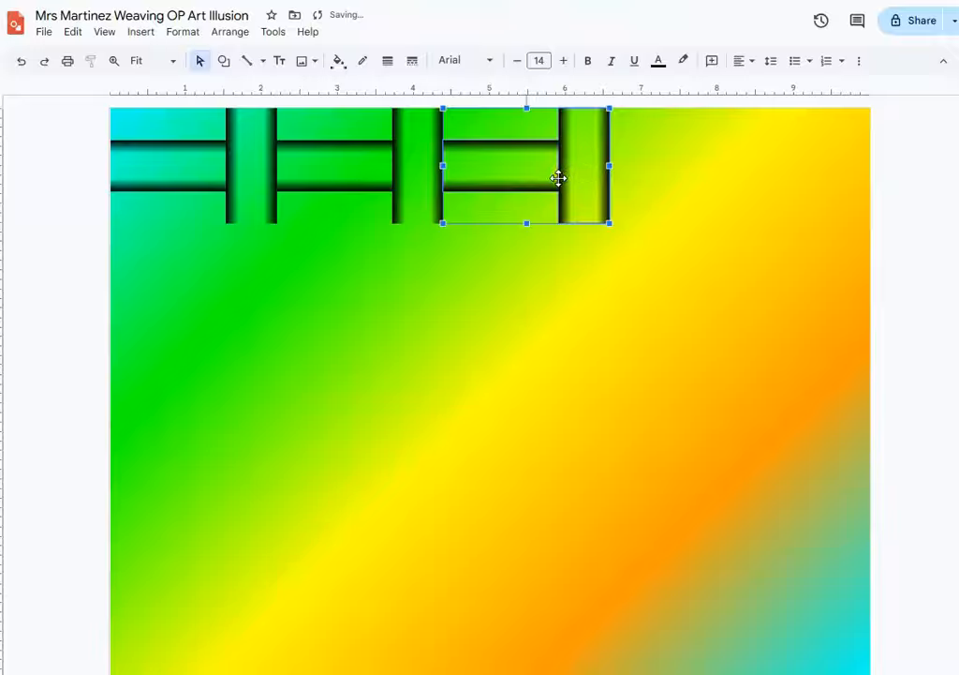
pyautogui.hotkey('ctrl', 'v')
pyautogui.moveTo(235, 188); pyautogui.dragTo(698, 150)
pyautogui.hotkey('ctrl', 'v')
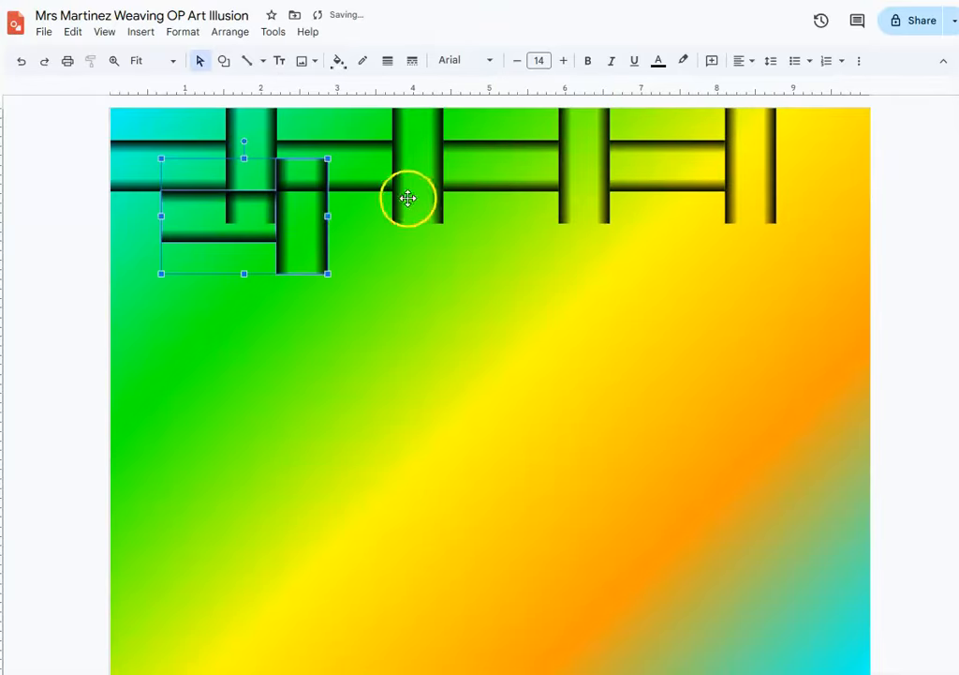
pyautogui.moveTo(306, 204); pyautogui.dragTo(914, 156)
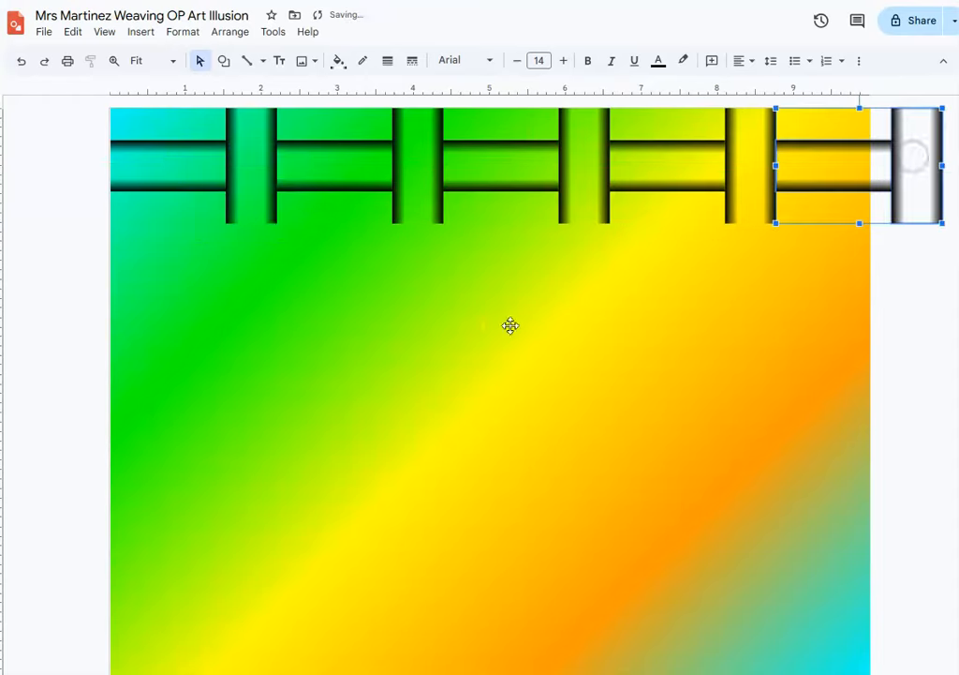
# Step: Duplicate all five groups of the top row and place the copies below, shifted left so their uprights fall midway between those above
pyautogui.click(111, 251)
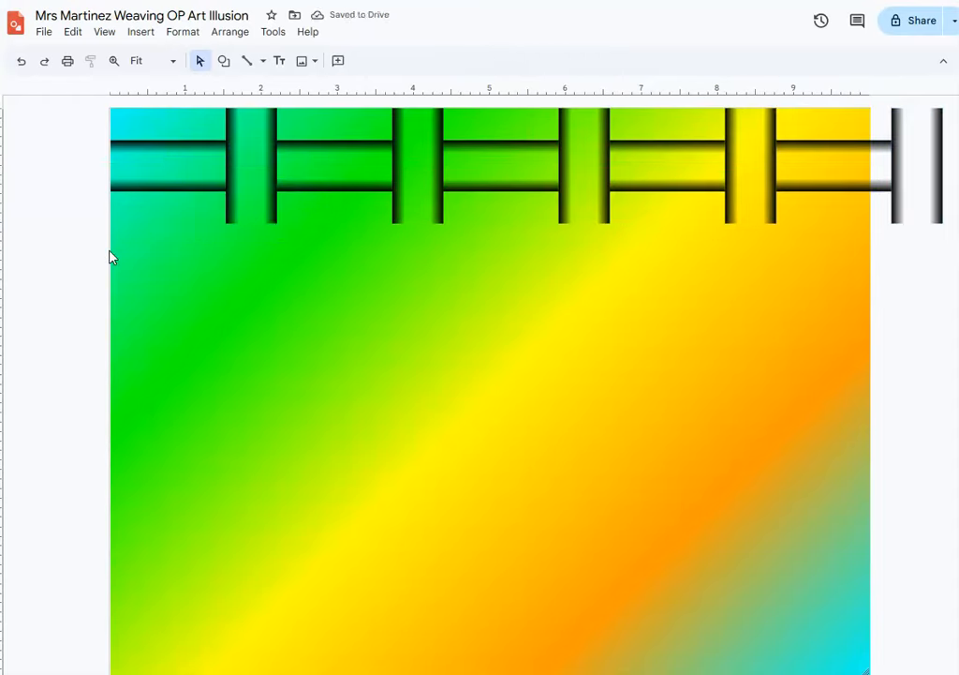
pyautogui.click(160, 193)
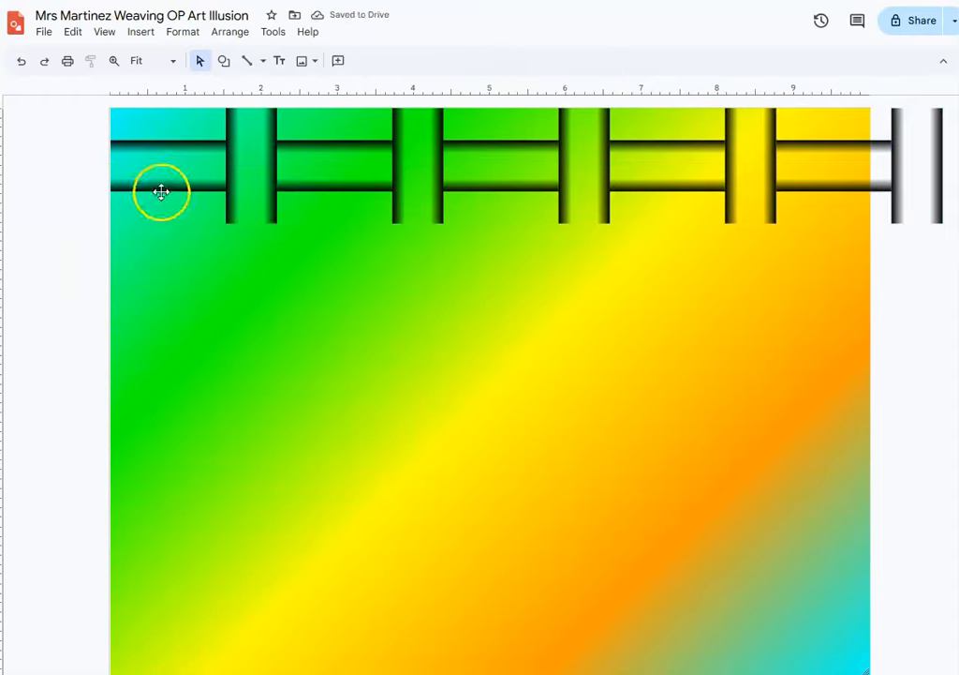
pyautogui.keyDown('shift'); pyautogui.click(306, 170); pyautogui.keyUp('shift')
pyautogui.keyDown('shift'); pyautogui.click(473, 171); pyautogui.keyUp('shift')
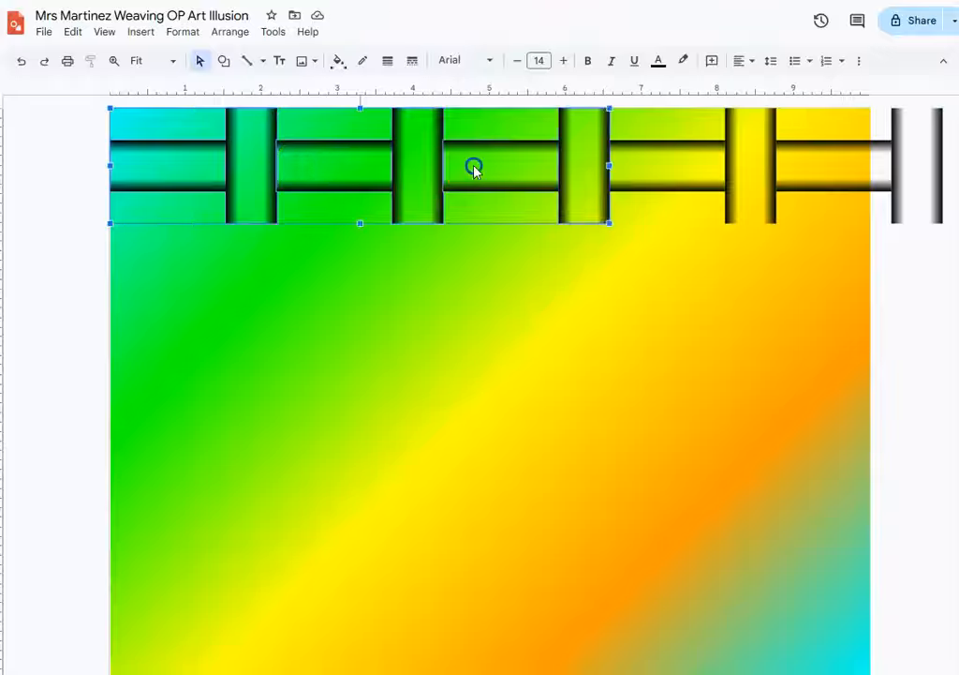
pyautogui.keyDown('shift'); pyautogui.click(646, 159); pyautogui.keyUp('shift')
pyautogui.keyDown('shift'); pyautogui.click(834, 163); pyautogui.keyUp('shift')
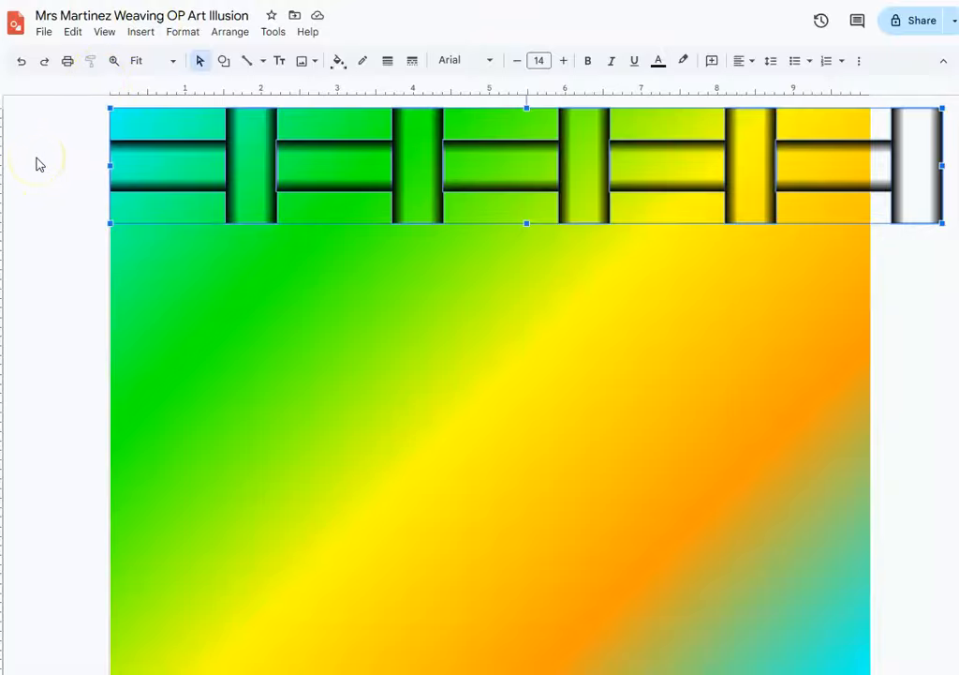
pyautogui.hotkey('ctrl', 'd')
pyautogui.moveTo(274, 178); pyautogui.dragTo(245, 305)
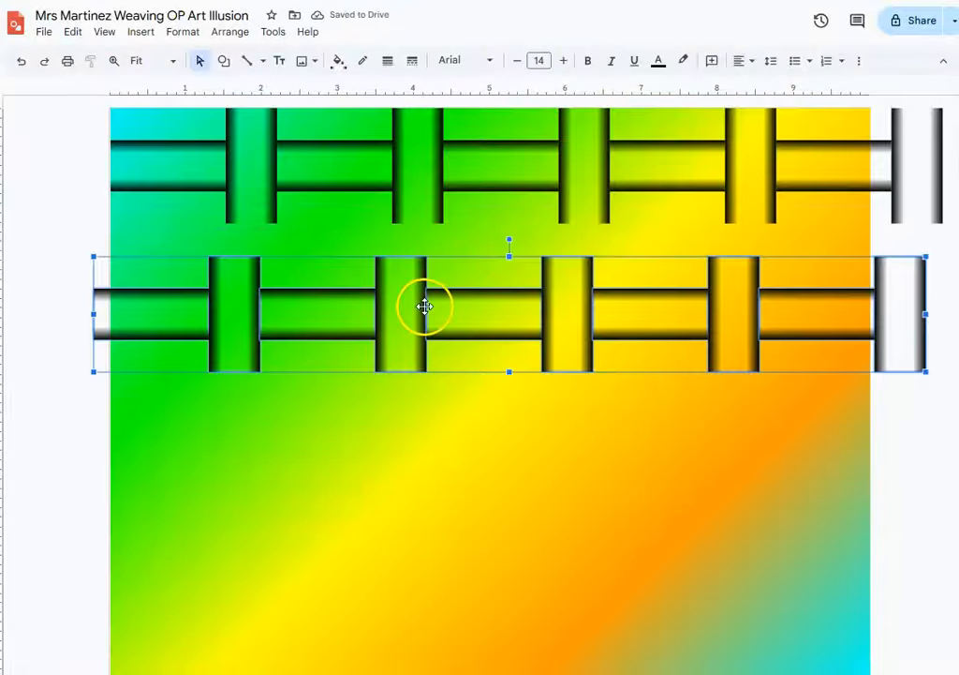
pyautogui.moveTo(424, 306); pyautogui.dragTo(350, 244)
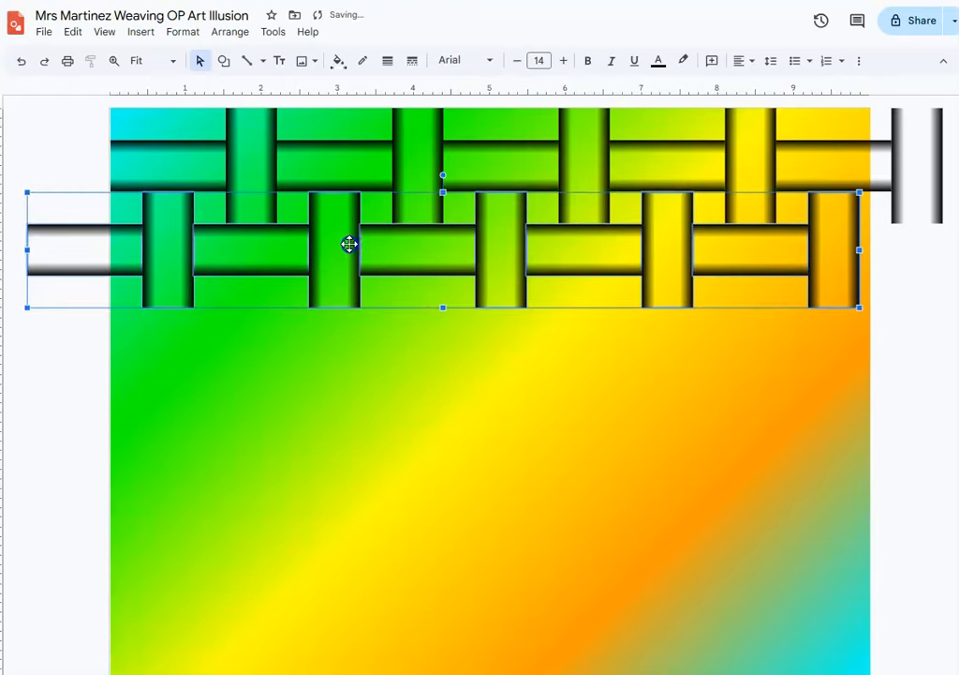
pyautogui.click(345, 241)
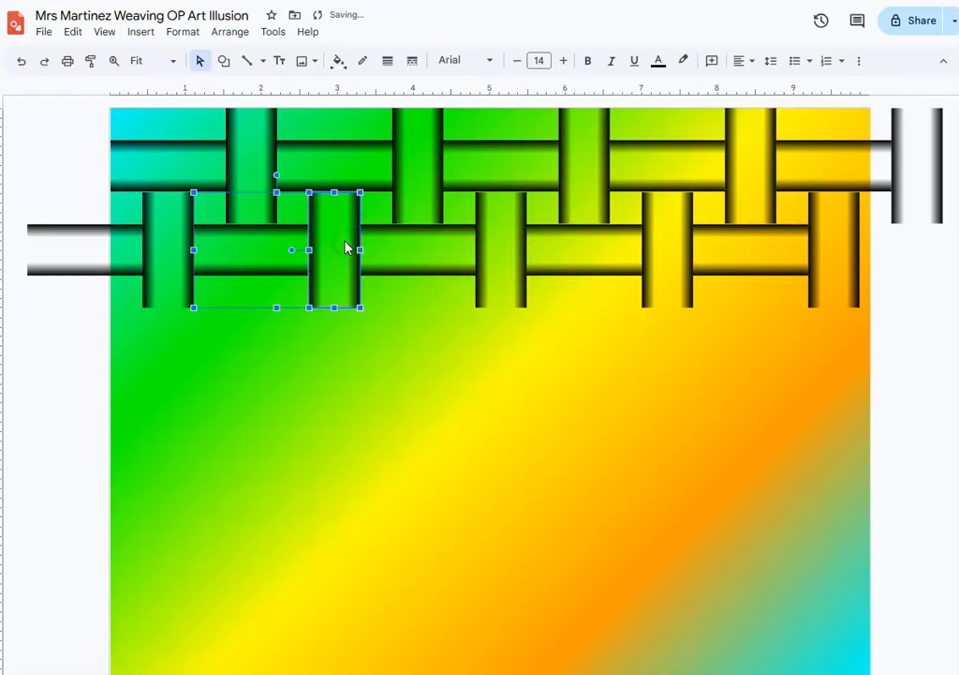
pyautogui.moveTo(345, 246); pyautogui.dragTo(345, 243)
pyautogui.click(84, 210)
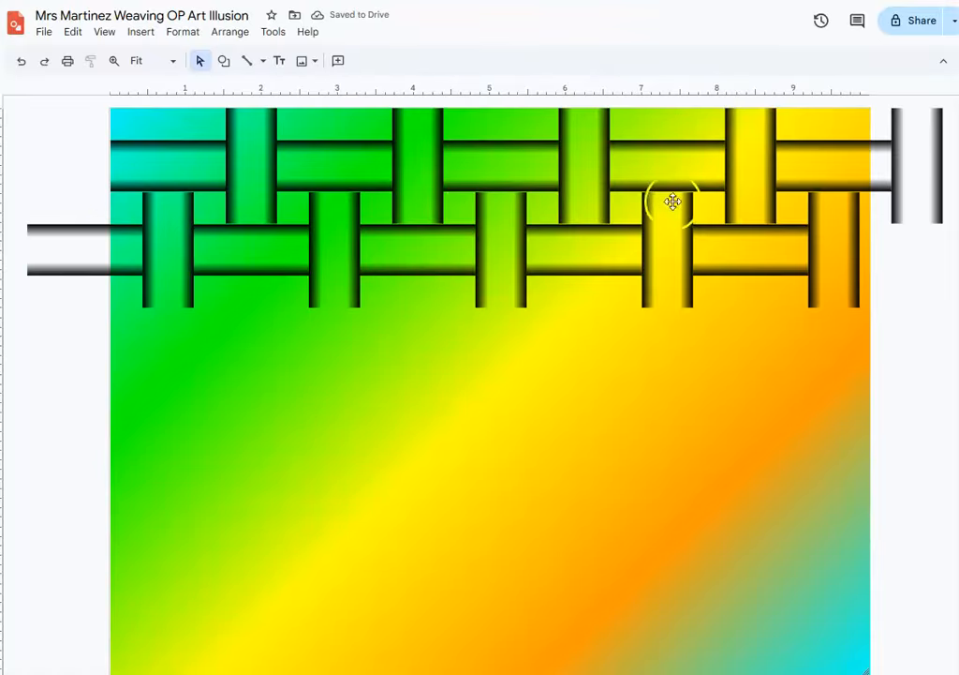
# Step: Select all five units of the second row and group them into a single object
pyautogui.click(542, 242)
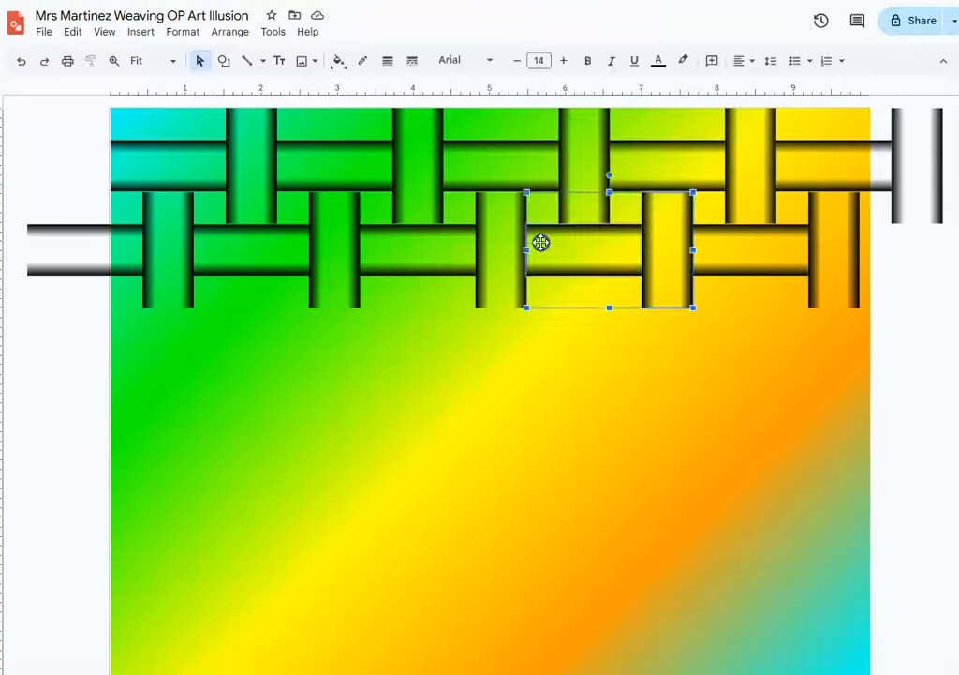
pyautogui.click(541, 242)
pyautogui.click(65, 230)
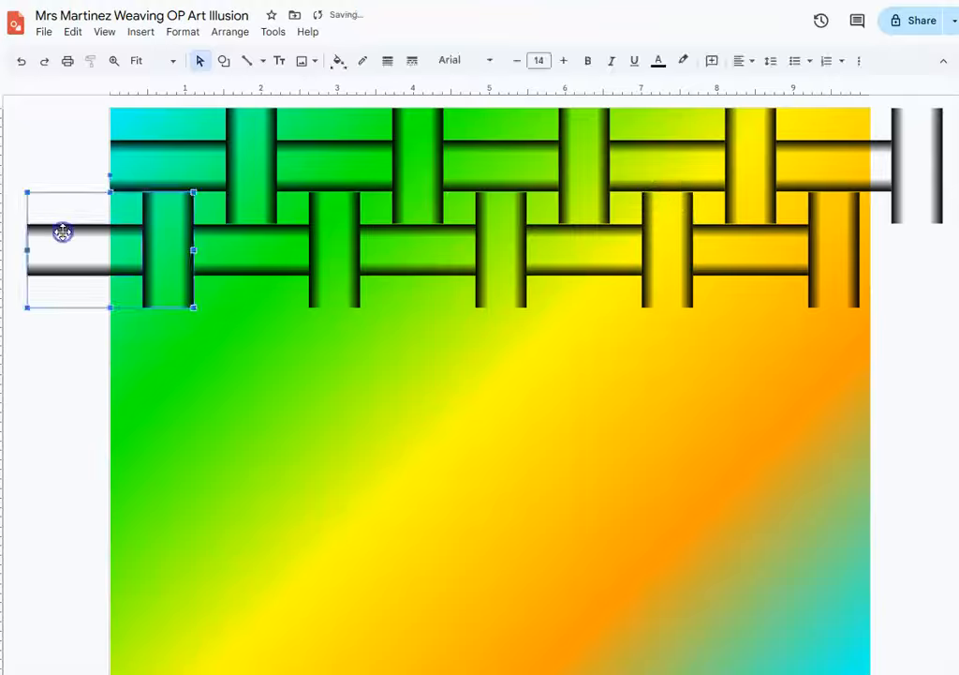
pyautogui.keyDown('shift'); pyautogui.click(313, 249); pyautogui.keyUp('shift')
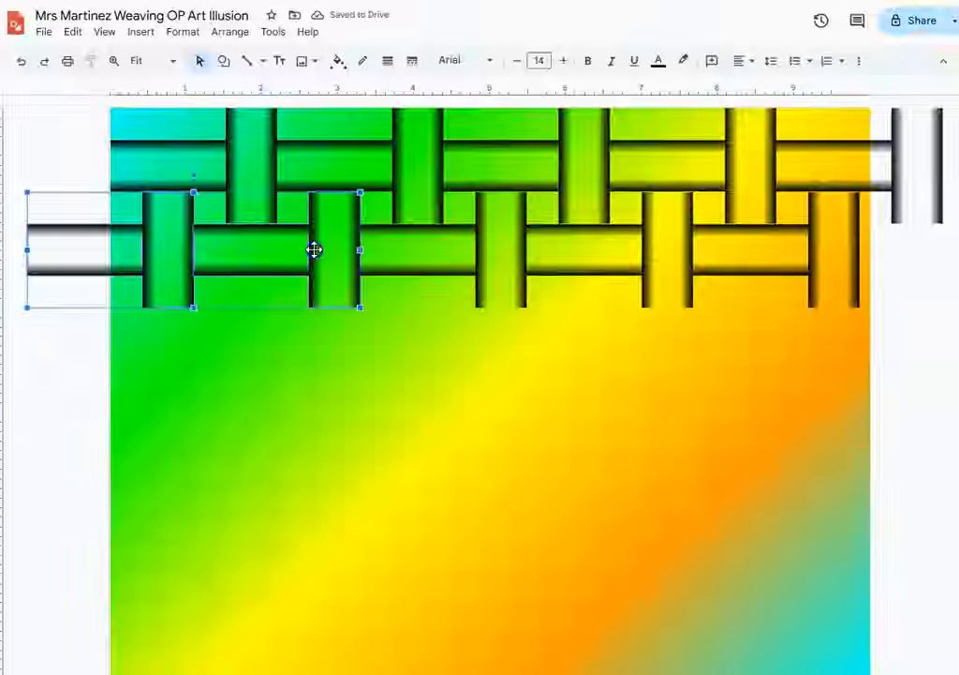
pyautogui.keyDown('shift'); pyautogui.click(426, 264); pyautogui.keyUp('shift')
pyautogui.keyDown('shift'); pyautogui.click(600, 242); pyautogui.keyUp('shift')
pyautogui.keyDown('shift'); pyautogui.click(731, 244); pyautogui.keyUp('shift')
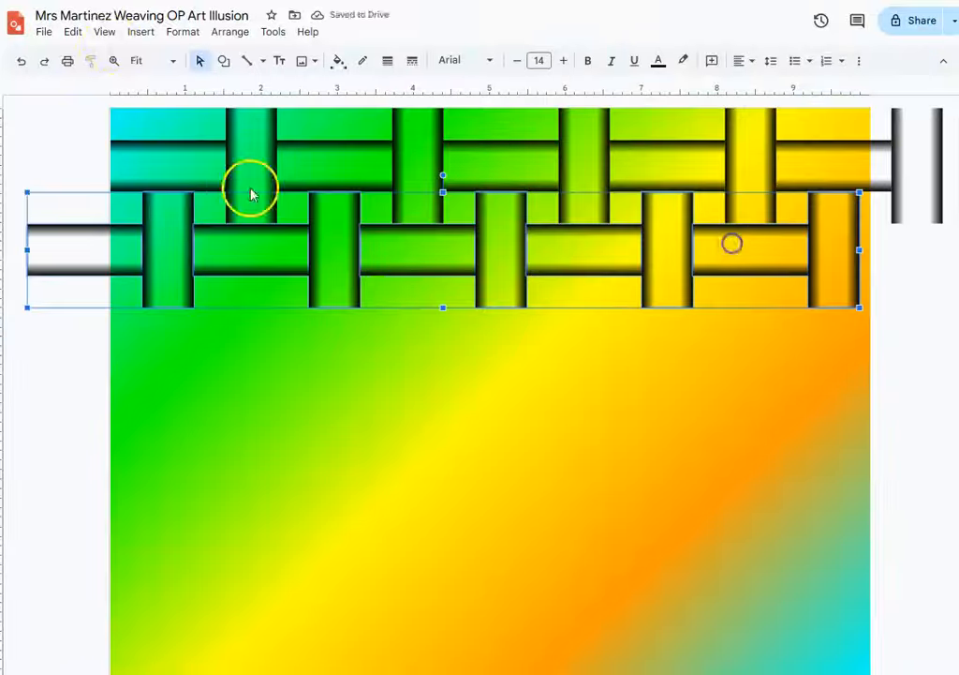
pyautogui.click(219, 34)
pyautogui.click(234, 187)
# Step: Nudge the grouped second row slightly upward so its uprights meet the bars of the first row
pyautogui.click(236, 257)
pyautogui.moveTo(234, 257); pyautogui.dragTo(234, 255)
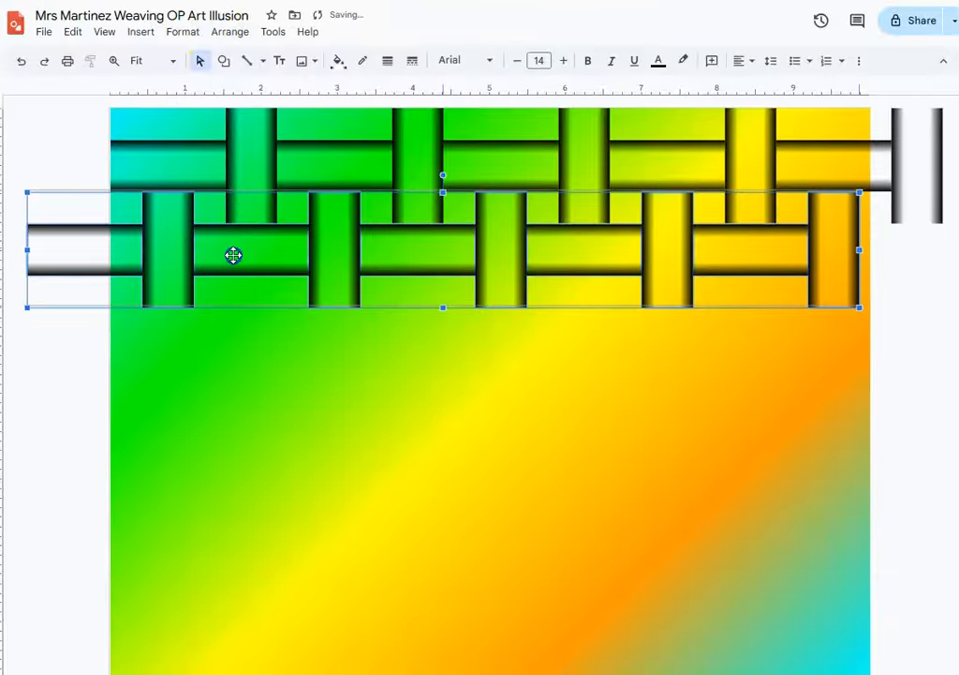
pyautogui.click(85, 313)
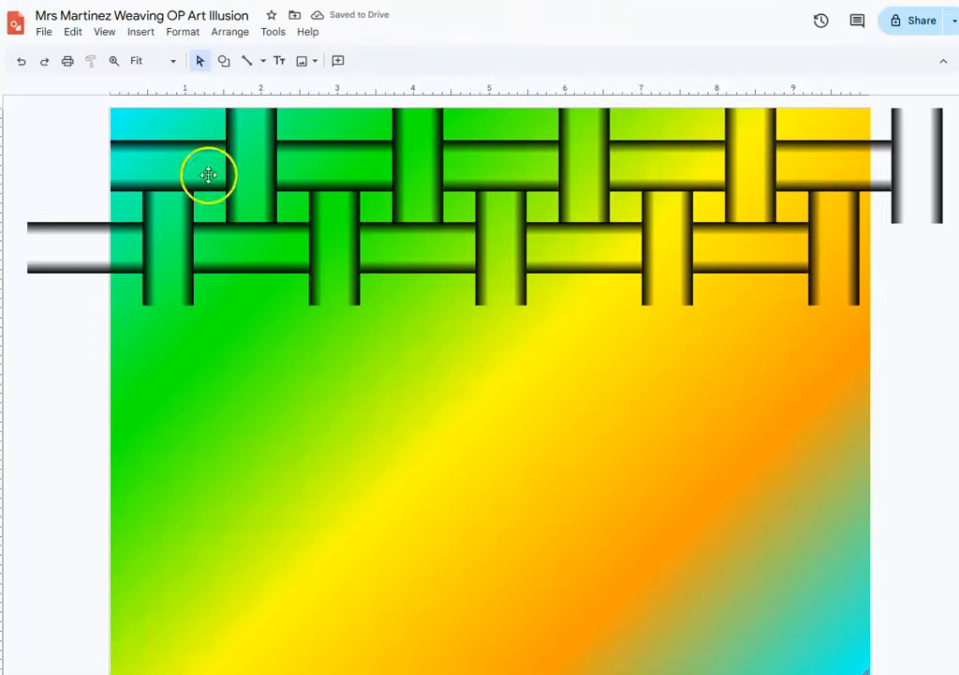
# Step: Duplicate the top two rows together and place the copies directly below as rows three and four, keeping the uprights aligned
pyautogui.click(155, 165)
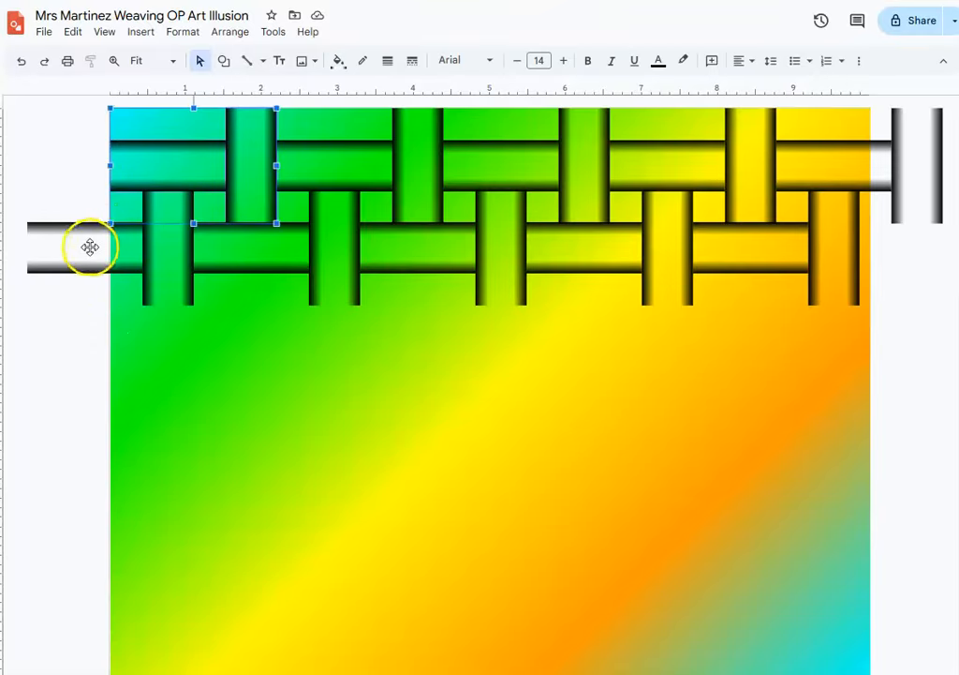
pyautogui.click(89, 247)
pyautogui.click(297, 170)
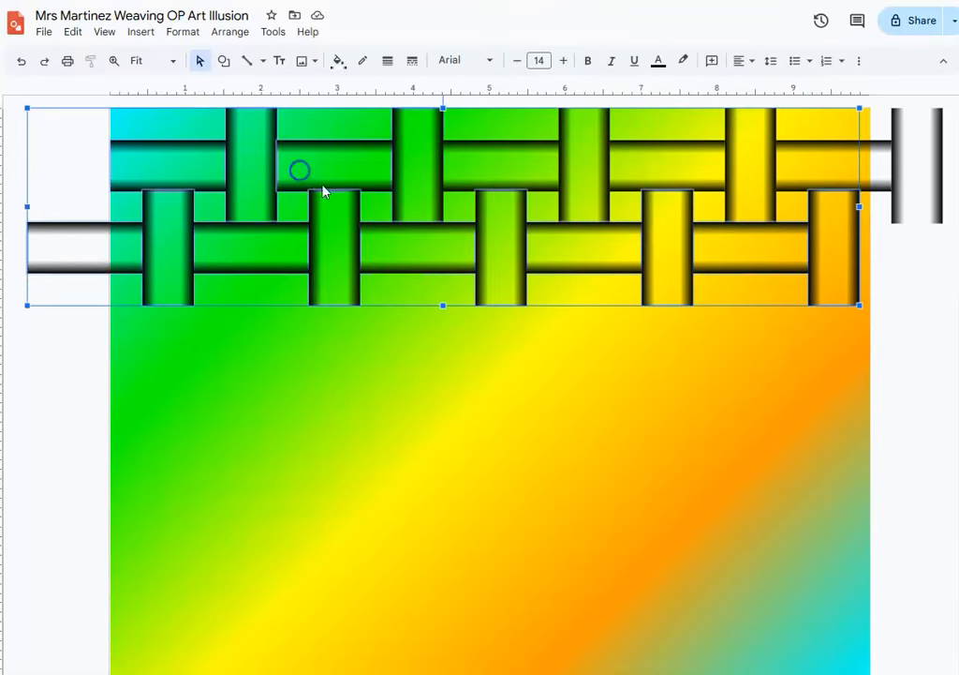
pyautogui.keyDown('shift'); pyautogui.click(163, 152); pyautogui.keyUp('shift')
pyautogui.keyDown('shift'); pyautogui.click(229, 166); pyautogui.keyUp('shift')
pyautogui.keyDown('shift'); pyautogui.click(613, 166); pyautogui.keyUp('shift')
pyautogui.keyDown('shift'); pyautogui.click(650, 164); pyautogui.keyUp('shift')
pyautogui.keyDown('shift'); pyautogui.click(512, 157); pyautogui.keyUp('shift')
pyautogui.keyDown('shift'); pyautogui.click(518, 161); pyautogui.keyUp('shift')
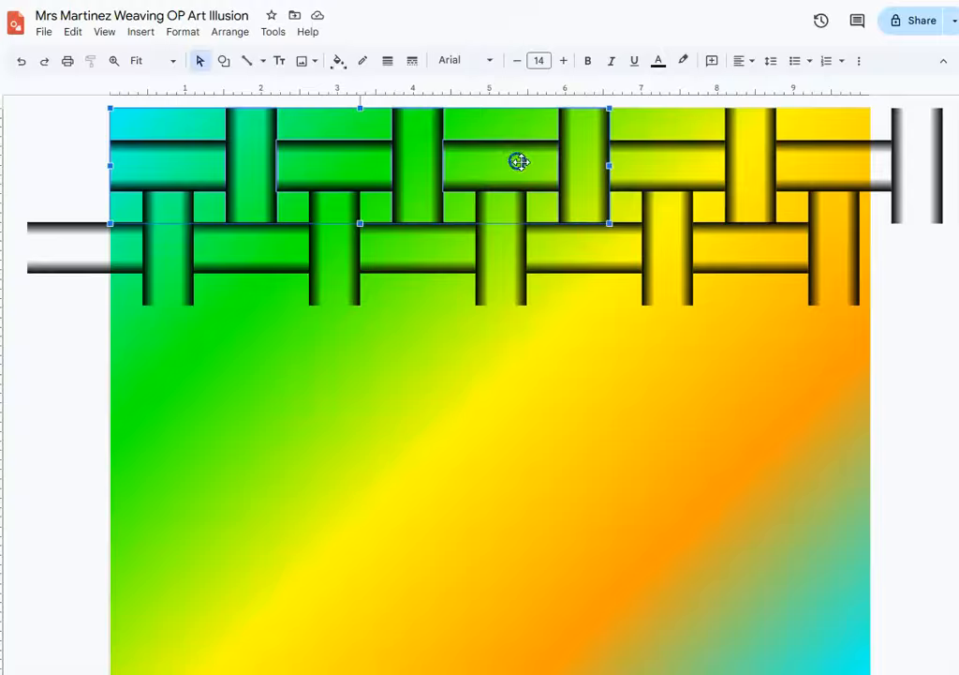
pyautogui.keyDown('shift'); pyautogui.click(665, 182); pyautogui.keyUp('shift')
pyautogui.keyDown('shift'); pyautogui.click(855, 170); pyautogui.keyUp('shift')
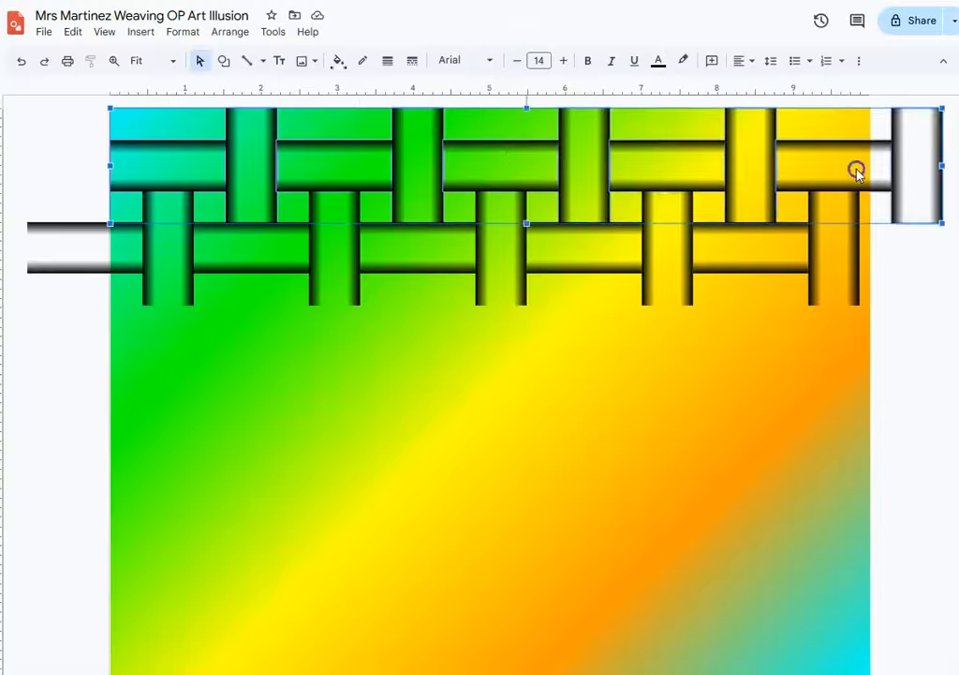
pyautogui.keyDown('shift'); pyautogui.click(821, 273); pyautogui.keyUp('shift')
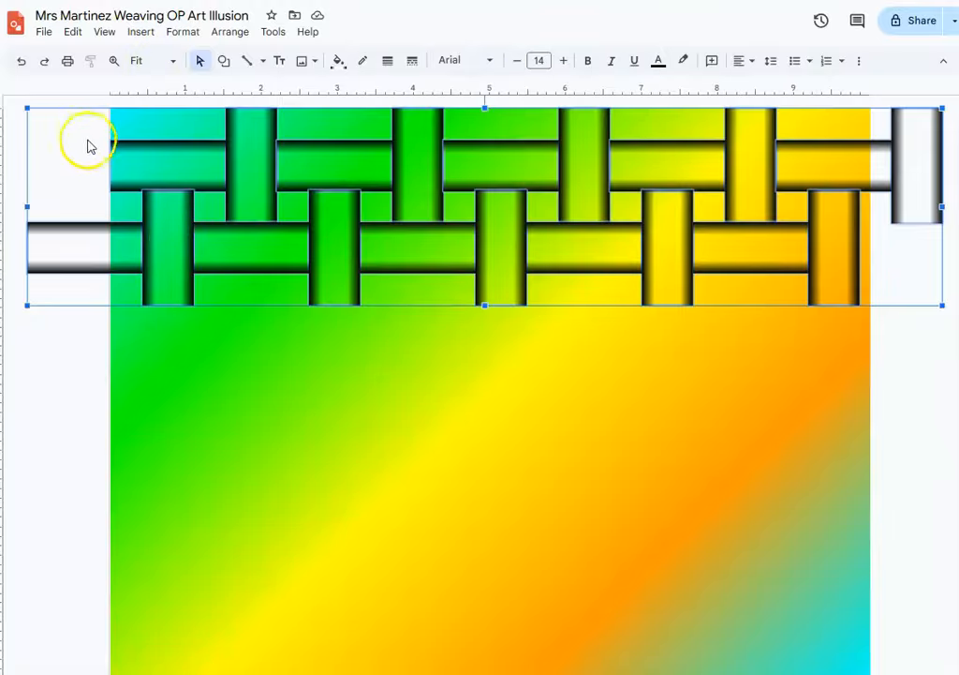
pyautogui.hotkey('ctrl', 'd')
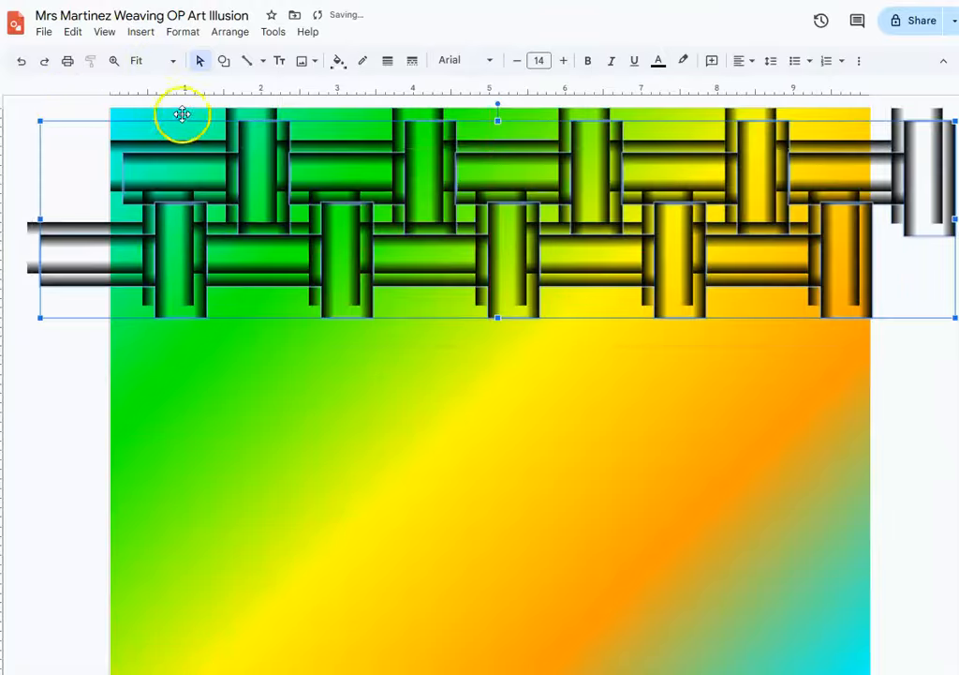
pyautogui.moveTo(260, 169); pyautogui.dragTo(257, 327)
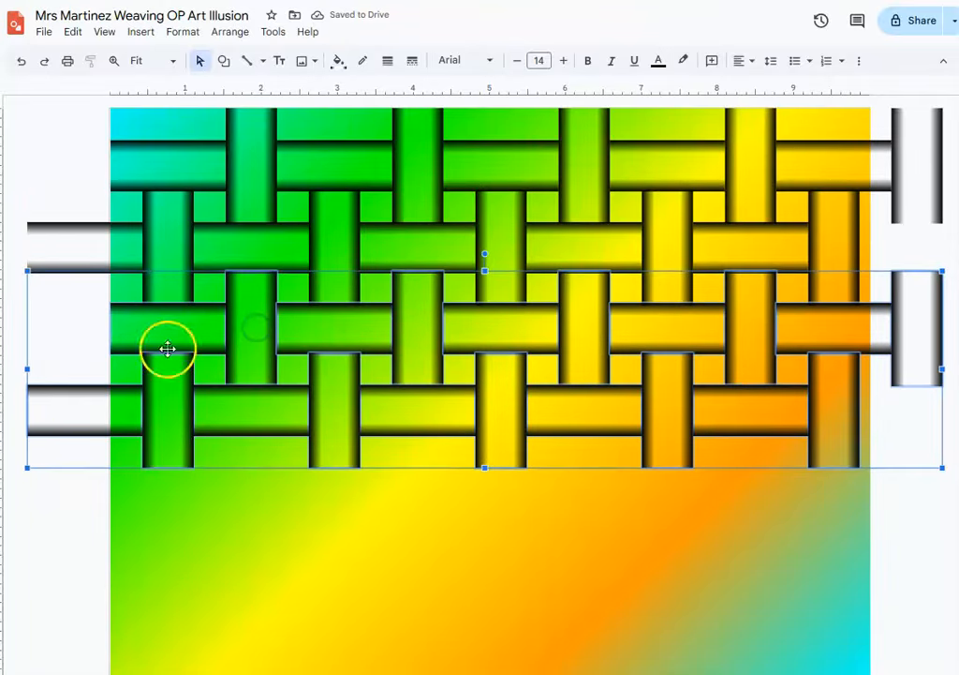
pyautogui.click(56, 498)
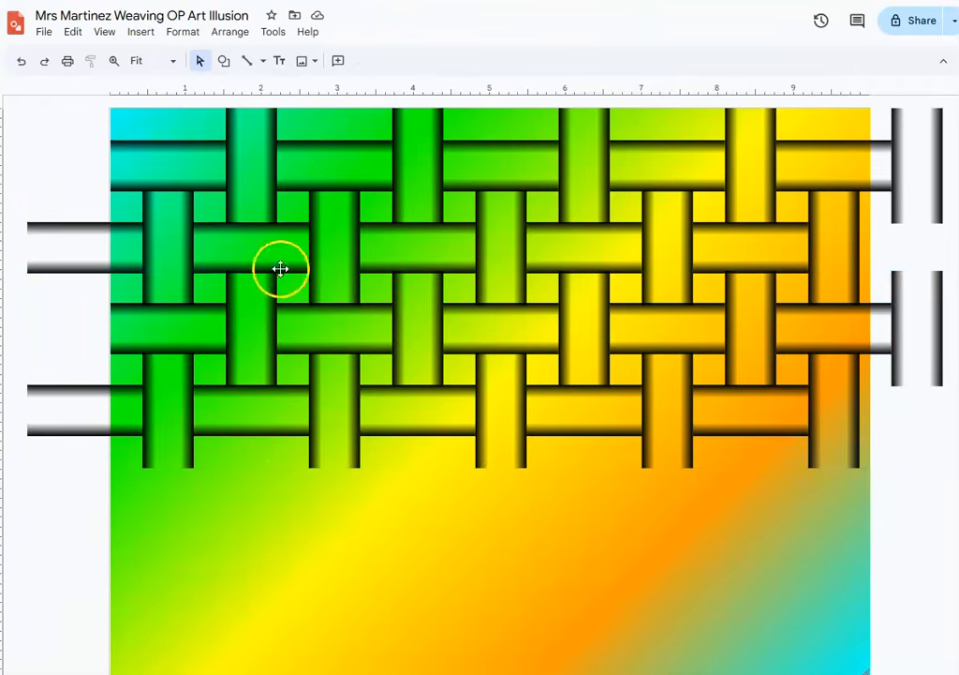
# Step: Duplicate all four woven rows without the background and place the copies directly beneath, continuing the weave past the page's lower edge
pyautogui.click(173, 141)
pyautogui.click(129, 177)
pyautogui.click(58, 215)
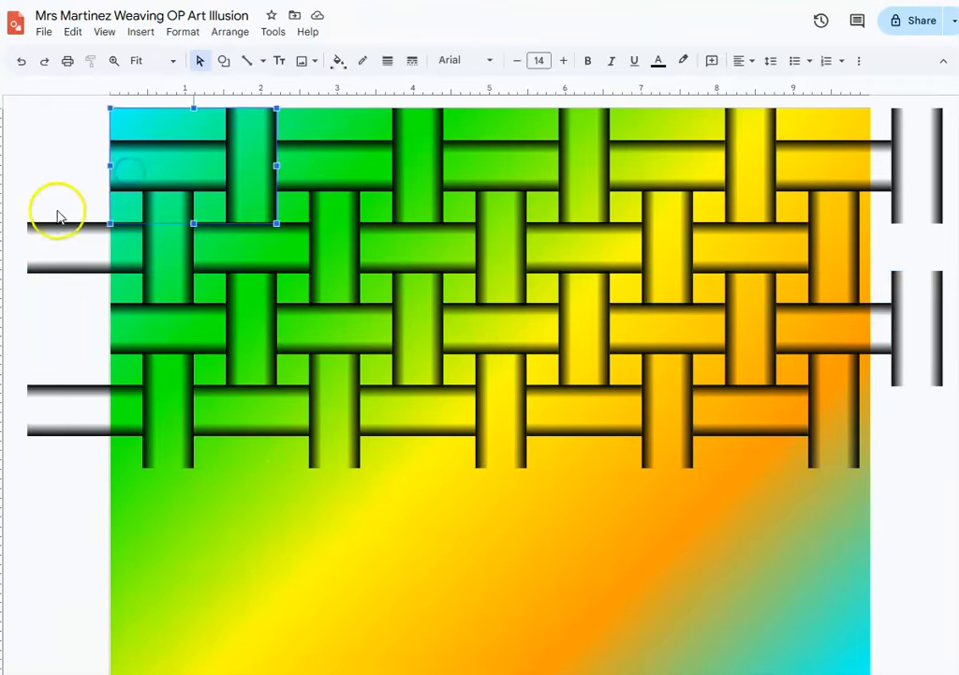
pyautogui.moveTo(47, 176); pyautogui.dragTo(896, 428)
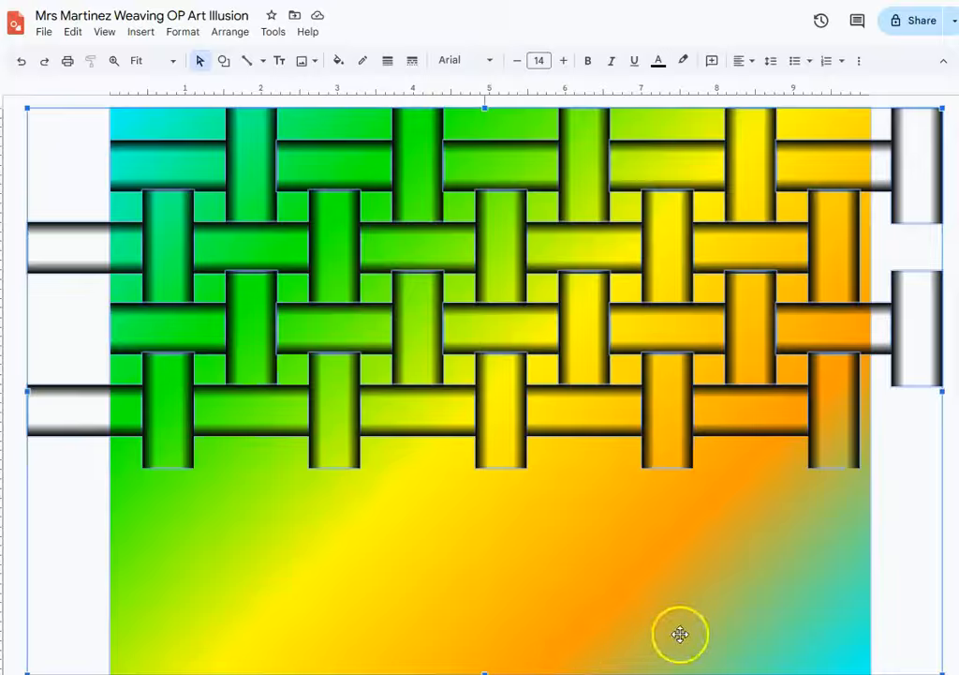
pyautogui.keyDown('shift'); pyautogui.click(867, 582); pyautogui.keyUp('shift')
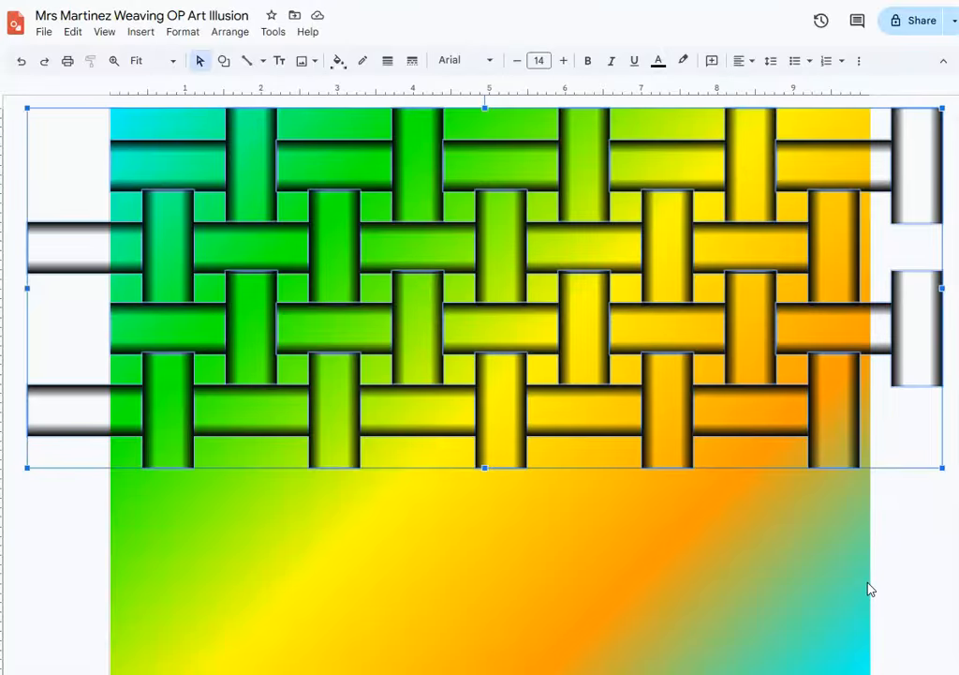
pyautogui.hotkey('ctrl', 'd')
pyautogui.click(548, 293)
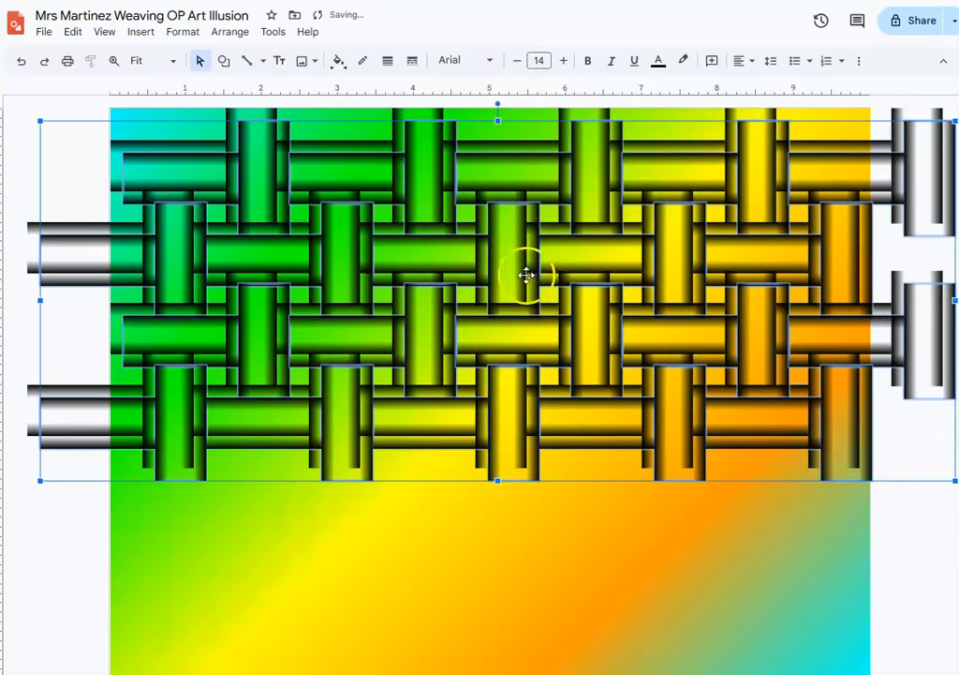
pyautogui.moveTo(523, 244); pyautogui.dragTo(513, 566)
pyautogui.click(513, 565)
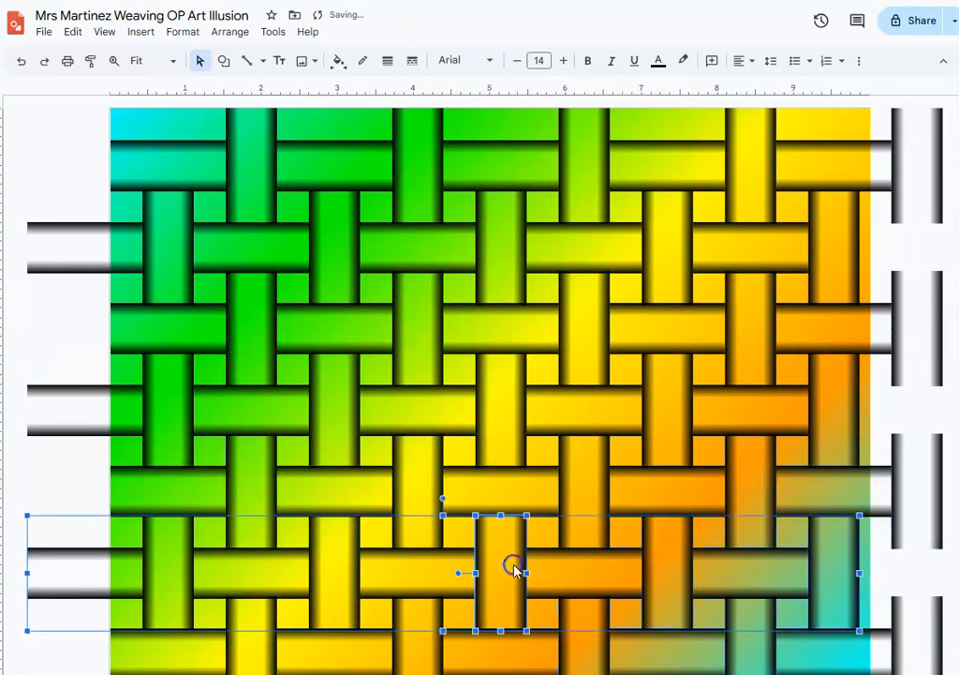
pyautogui.click(96, 134)
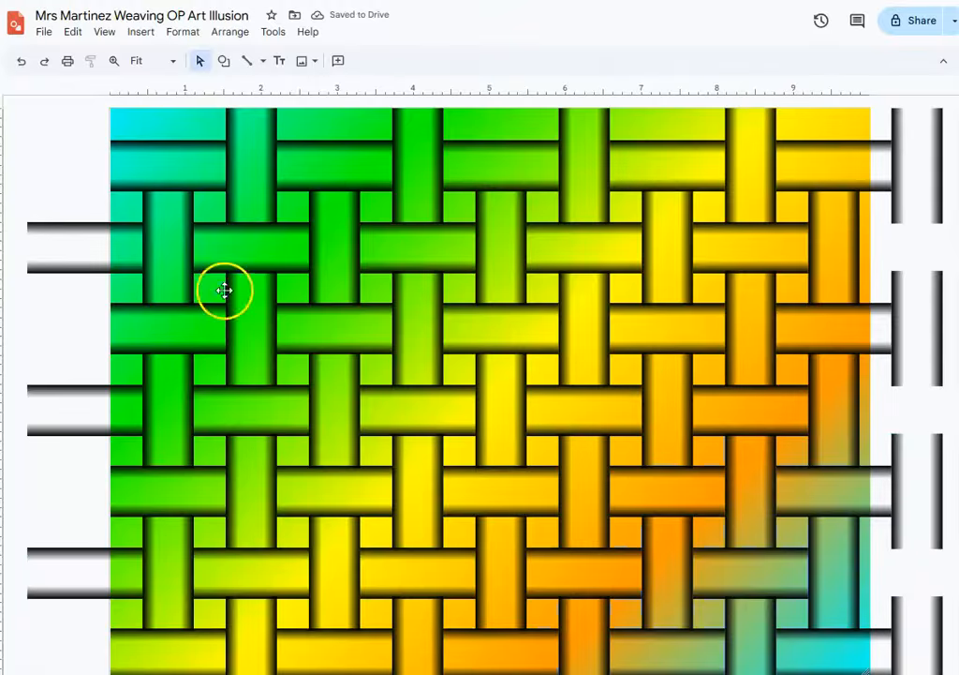
pyautogui.scroll(-1, 150, 415)
pyautogui.scroll(1, 149, 414)
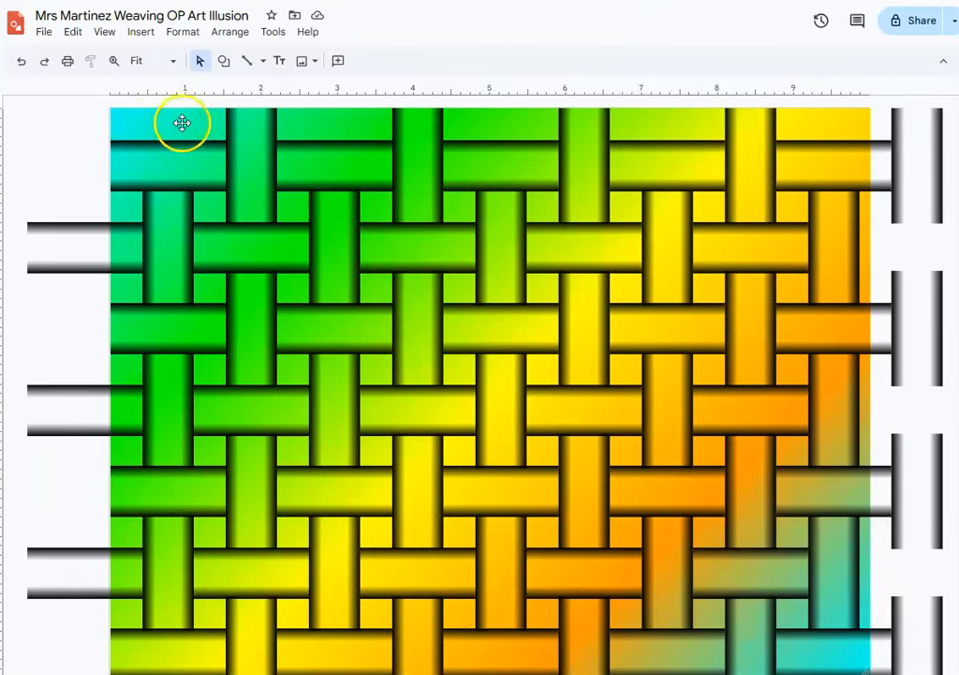
pyautogui.click(167, 236)
pyautogui.click(169, 246)
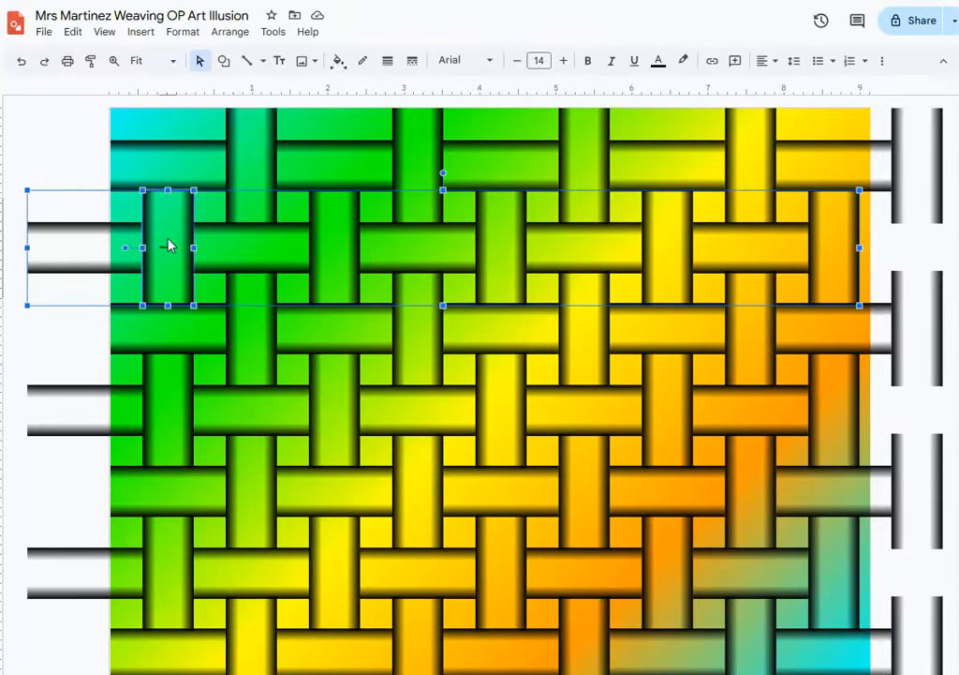
pyautogui.hotkey('ctrl', 'v')
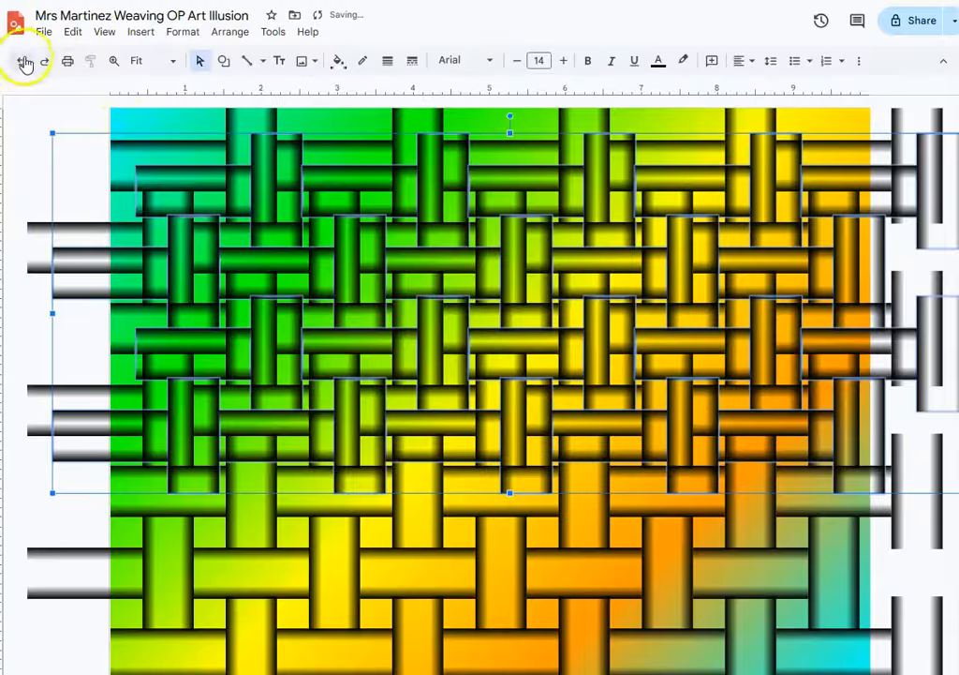
pyautogui.click(25, 63)
pyautogui.click(22, 150)
# Step: Ungroup the second row, and ungroup its leftmost unit into separate horizontal and upright rectangles
pyautogui.click(57, 230)
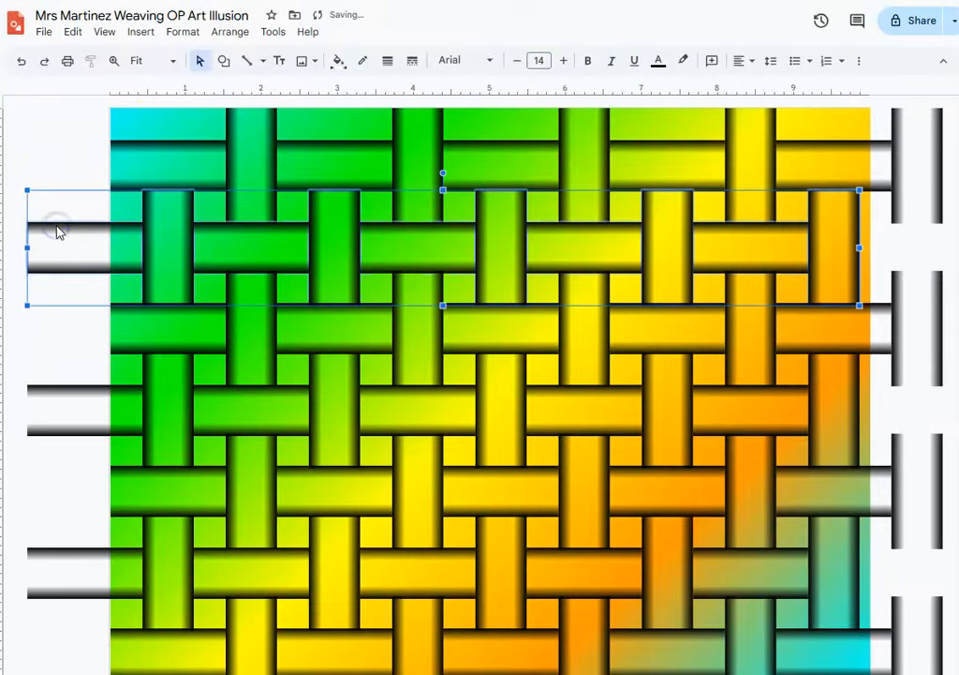
pyautogui.click(231, 31)
pyautogui.click(238, 208)
pyautogui.click(70, 153)
pyautogui.click(170, 246)
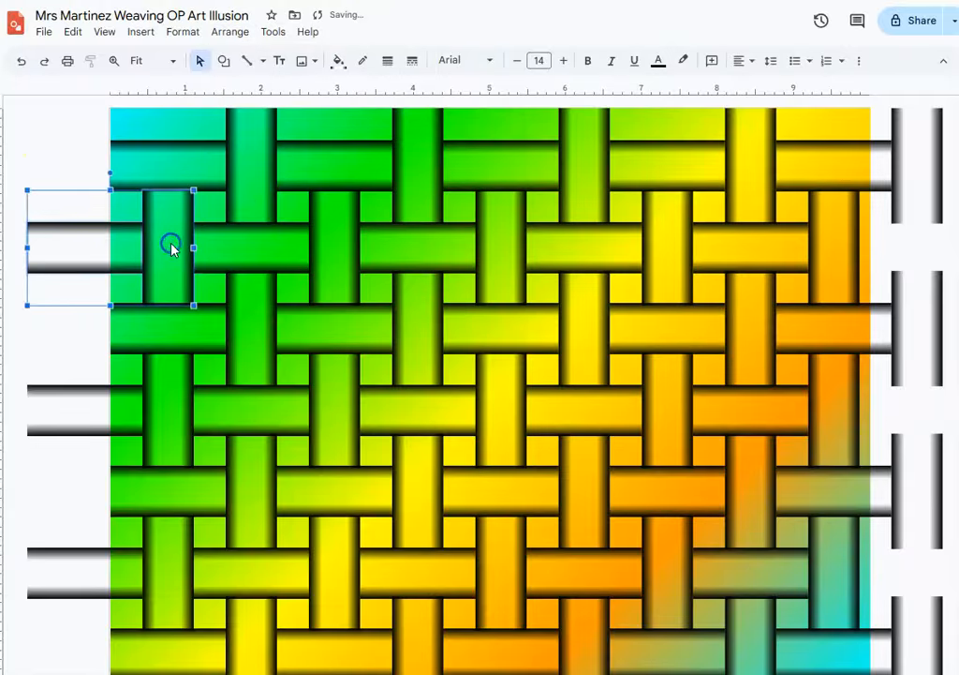
pyautogui.click(219, 239)
pyautogui.click(145, 235)
pyautogui.click(241, 14)
pyautogui.click(230, 31)
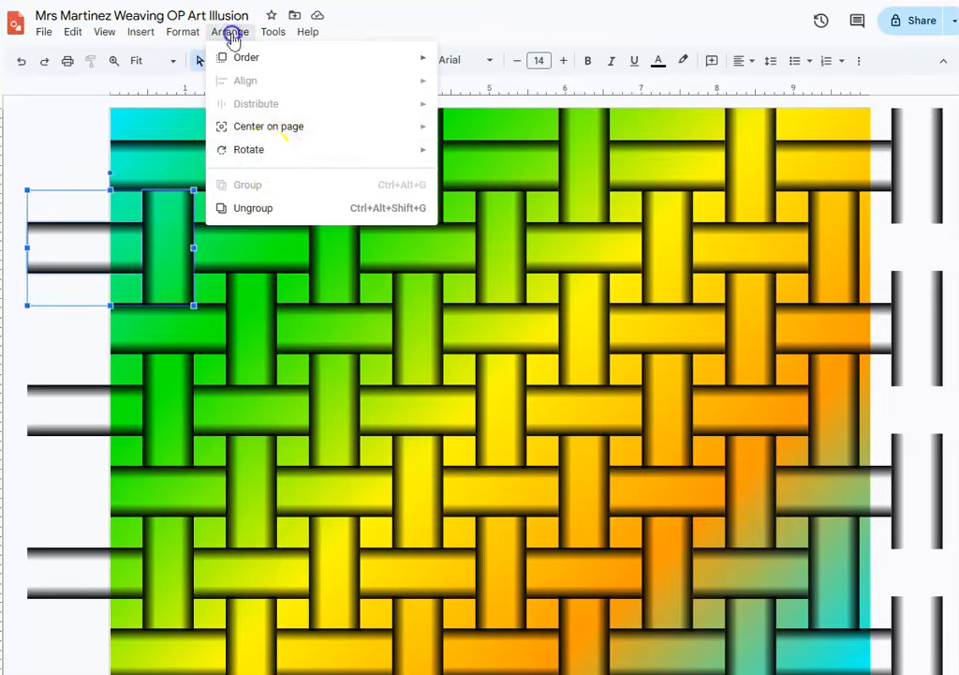
pyautogui.click(228, 208)
pyautogui.click(49, 115)
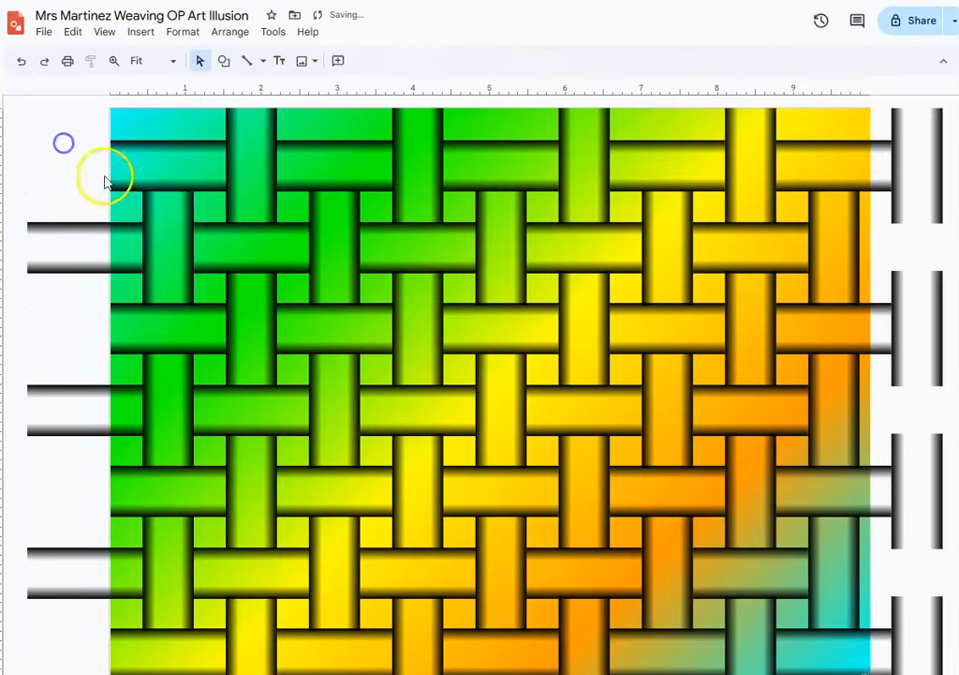
# Step: Duplicate the second row's leftmost upright and move the copy above it, ending at the first row's upper bar edge
pyautogui.click(158, 239)
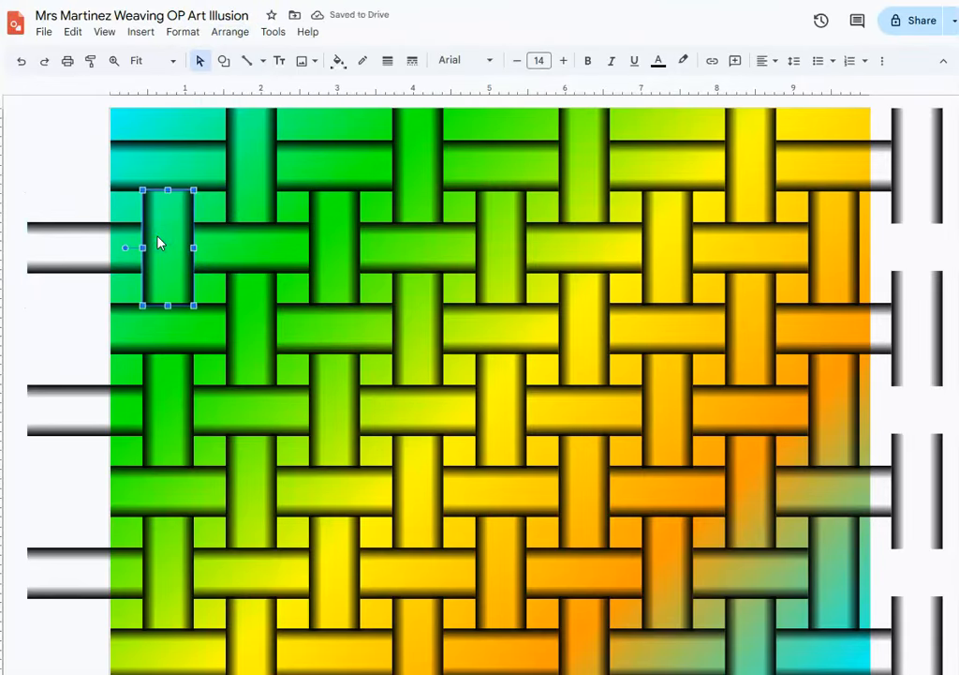
pyautogui.moveTo(157, 241); pyautogui.dragTo(168, 239)
pyautogui.moveTo(178, 116); pyautogui.dragTo(167, 61)
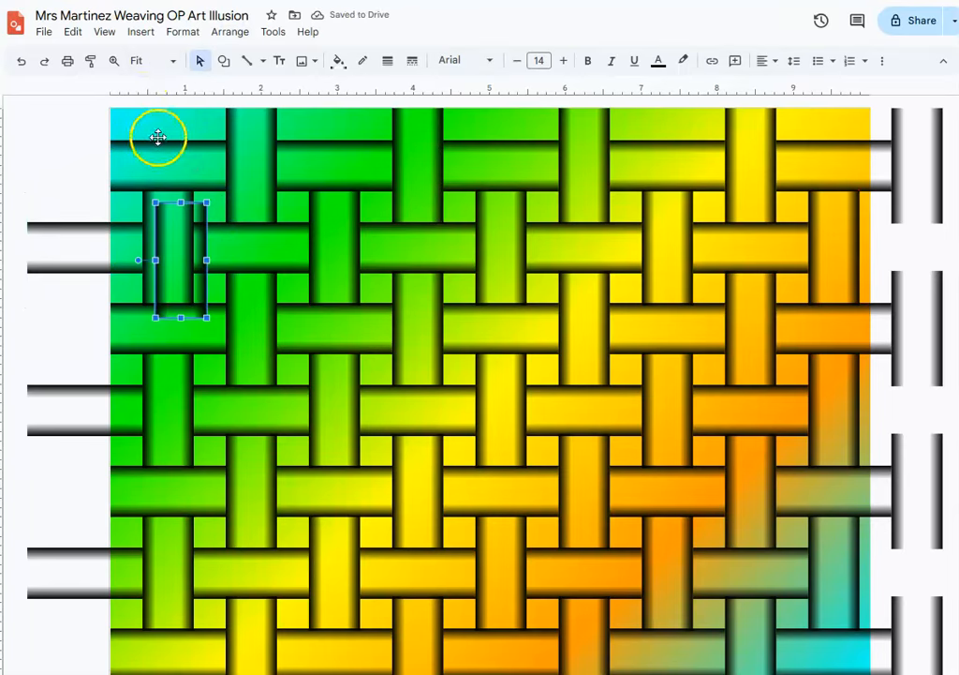
pyautogui.moveTo(190, 130); pyautogui.dragTo(170, 97)
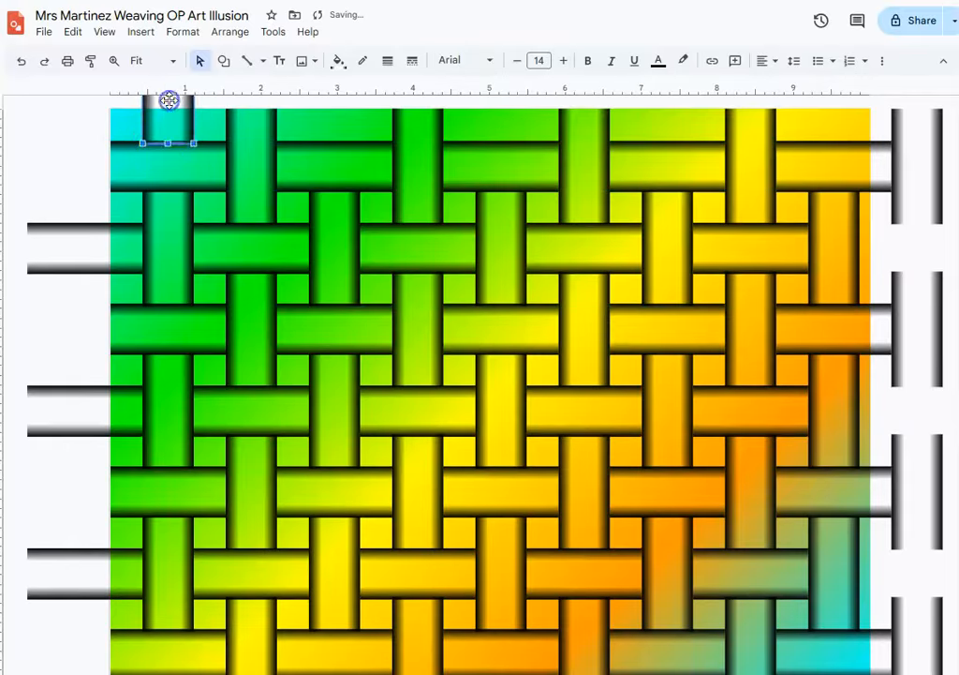
pyautogui.click(73, 154)
# Step: Place four more copies of the upright along the page's top edge, each aligned above one of the remaining second-row uprights
pyautogui.click(175, 122)
pyautogui.scroll(2, 175, 129)
pyautogui.moveTo(172, 196); pyautogui.dragTo(326, 181)
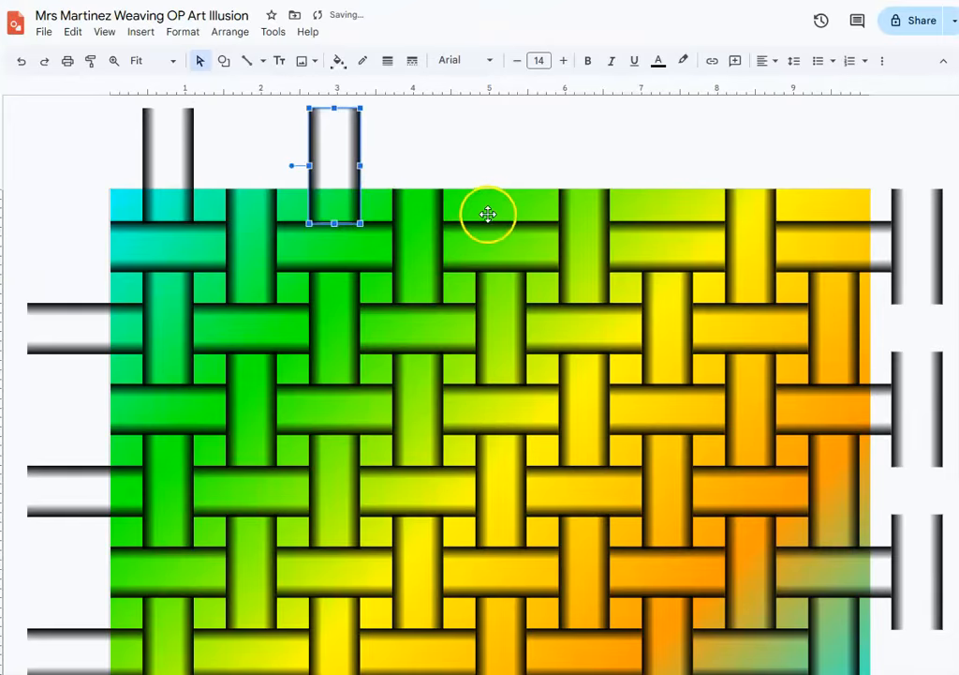
pyautogui.moveTo(199, 195); pyautogui.dragTo(503, 167)
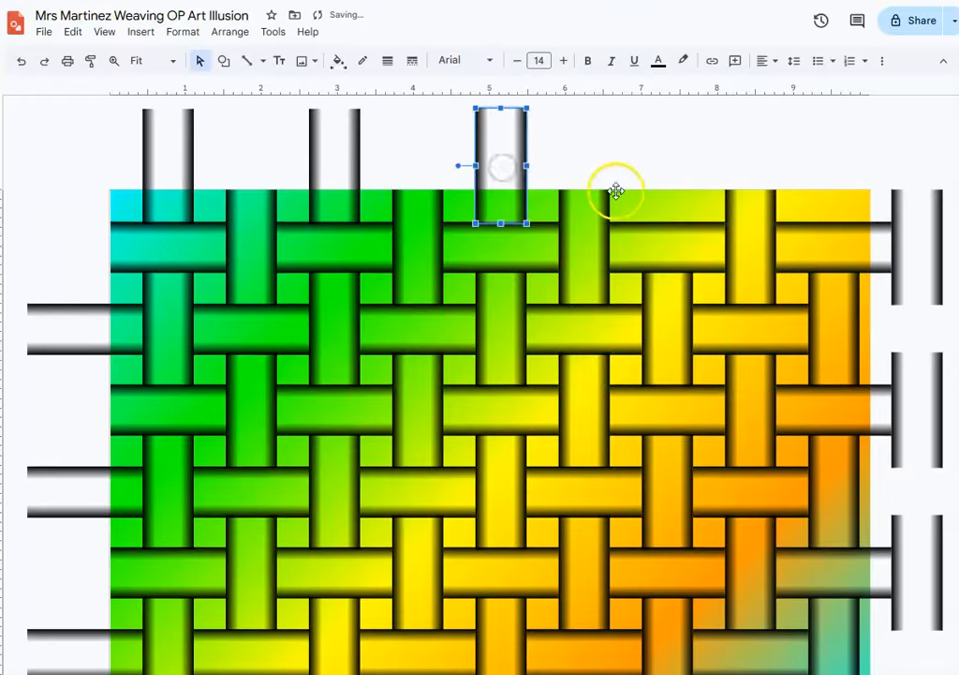
pyautogui.hotkey('ctrl', 'v')
pyautogui.moveTo(205, 205); pyautogui.dragTo(670, 167)
pyautogui.click(805, 192)
pyautogui.hotkey('ctrl', 'v')
pyautogui.moveTo(238, 204); pyautogui.dragTo(833, 154)
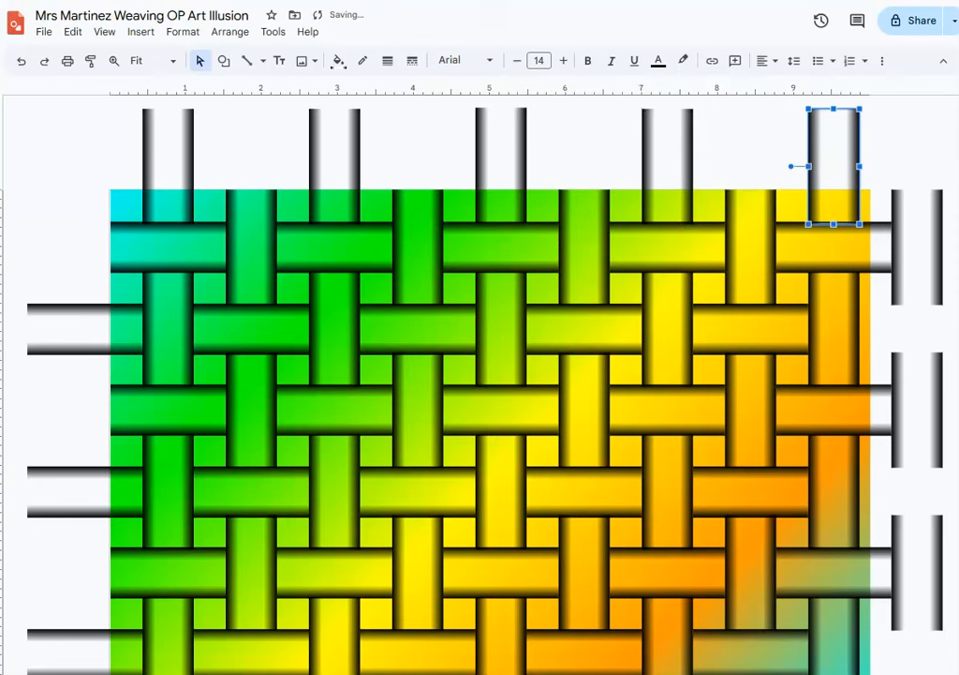
pyautogui.click(56, 214)
pyautogui.scroll(-1, 125, 253)
pyautogui.scroll(-3, 125, 249)
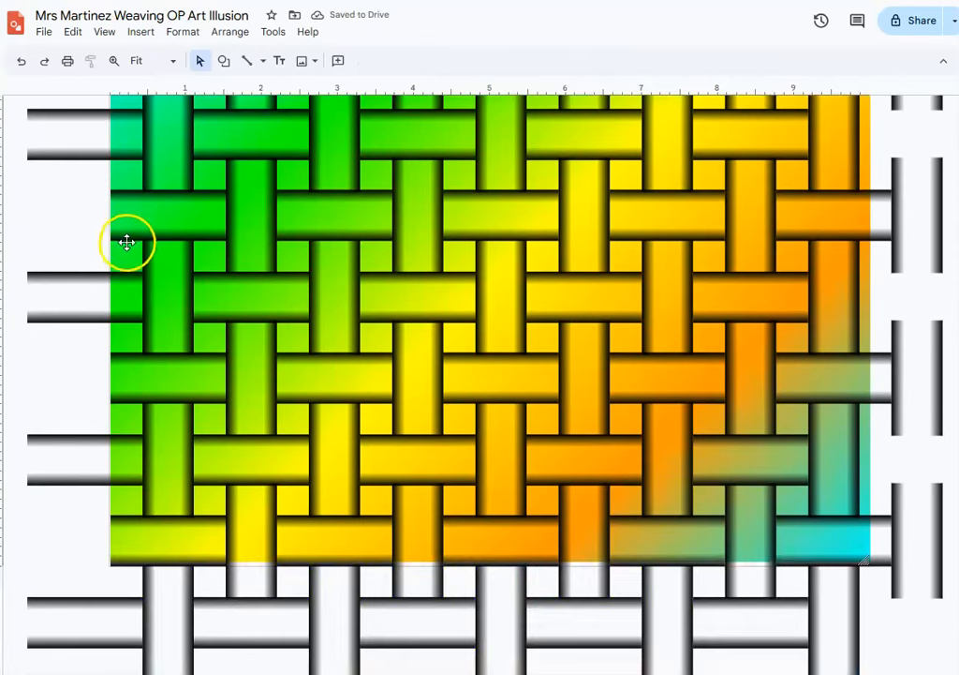
pyautogui.scroll(1, 129, 240)
pyautogui.scroll(-1, 130, 237)
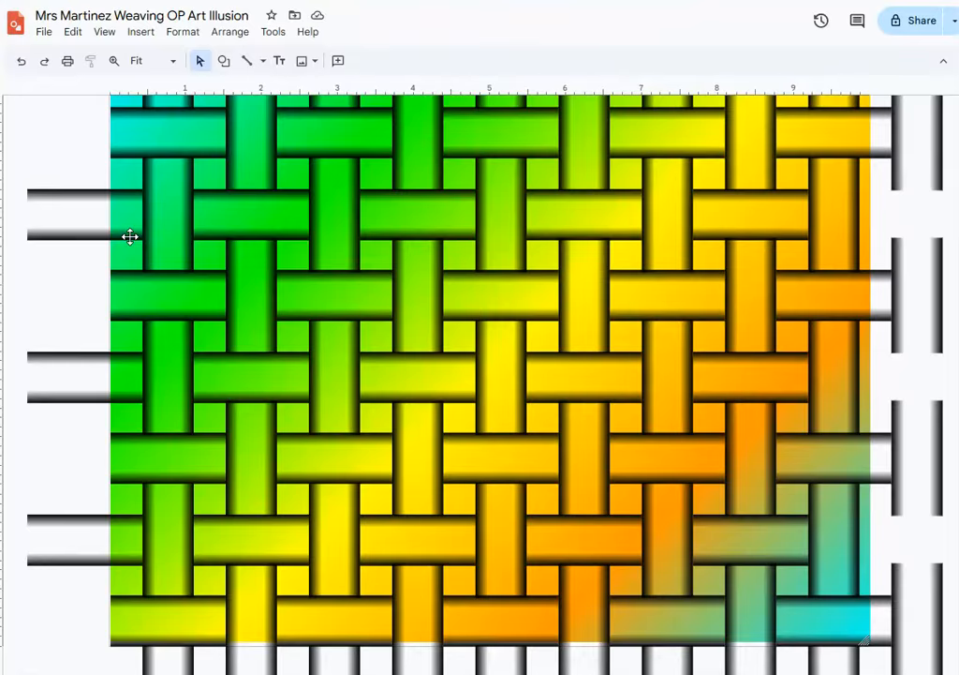
# Step: Draw a square over the gap between the first and second rows, right of the leftmost upright, and fill it solid black
pyautogui.click(224, 61)
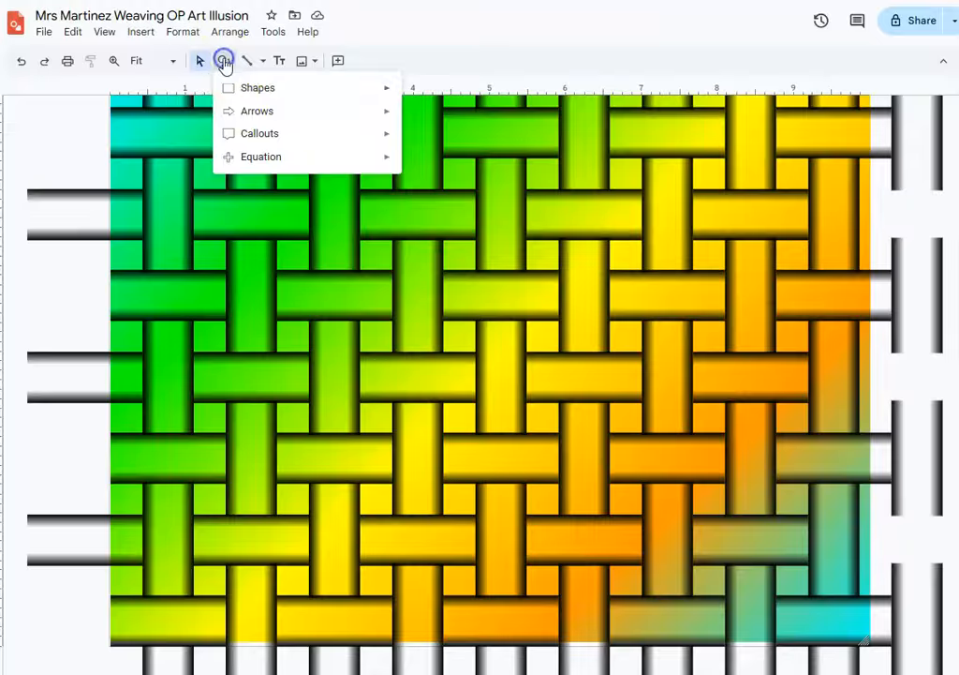
pyautogui.moveTo(373, 95)
pyautogui.click(420, 92)
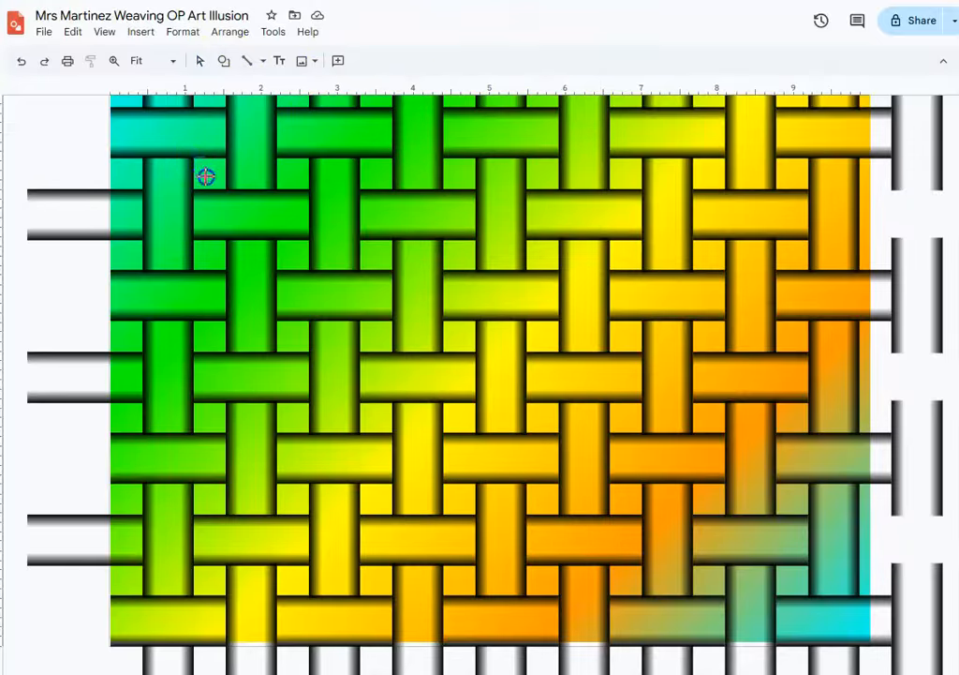
pyautogui.moveTo(226, 190); pyautogui.dragTo(193, 158)
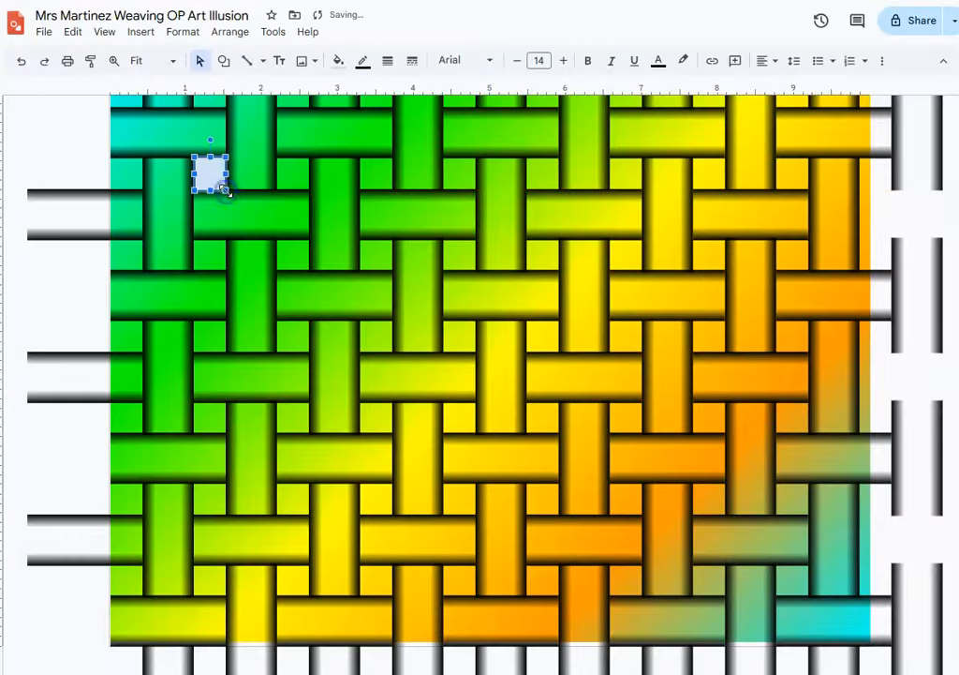
pyautogui.click(336, 73)
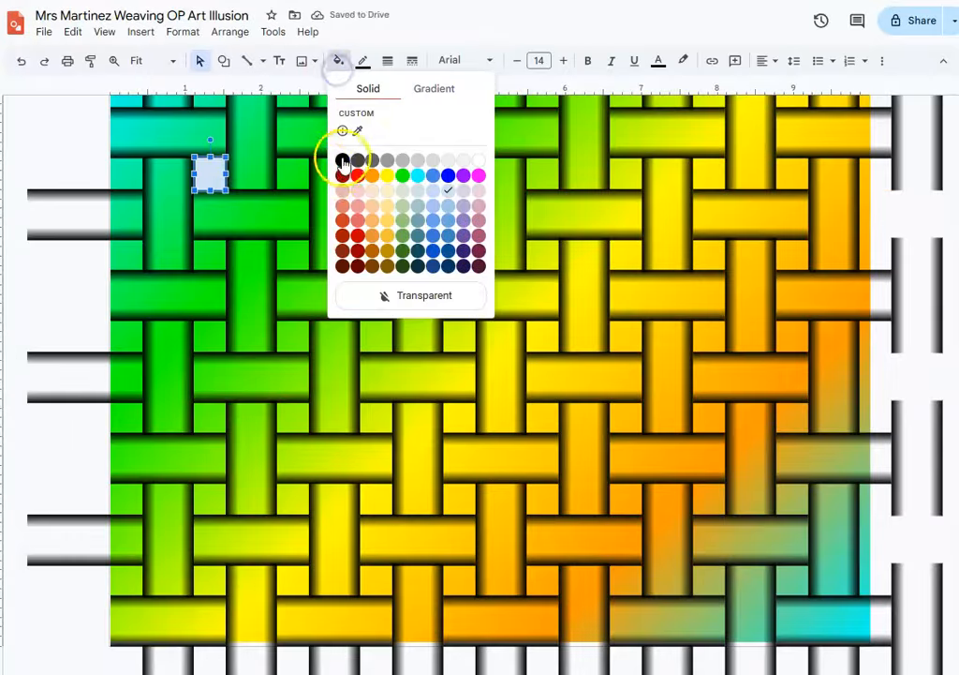
pyautogui.click(340, 159)
pyautogui.click(362, 62)
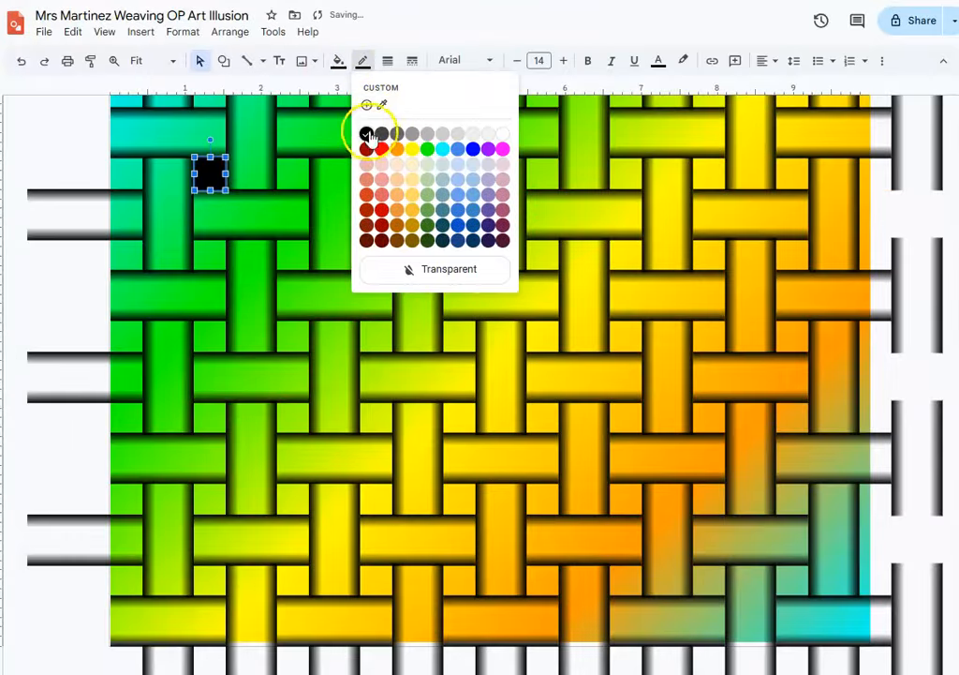
pyautogui.click(35, 137)
# Step: Copy the black square into the next two gaps to its right between the first and second rows
pyautogui.click(199, 172)
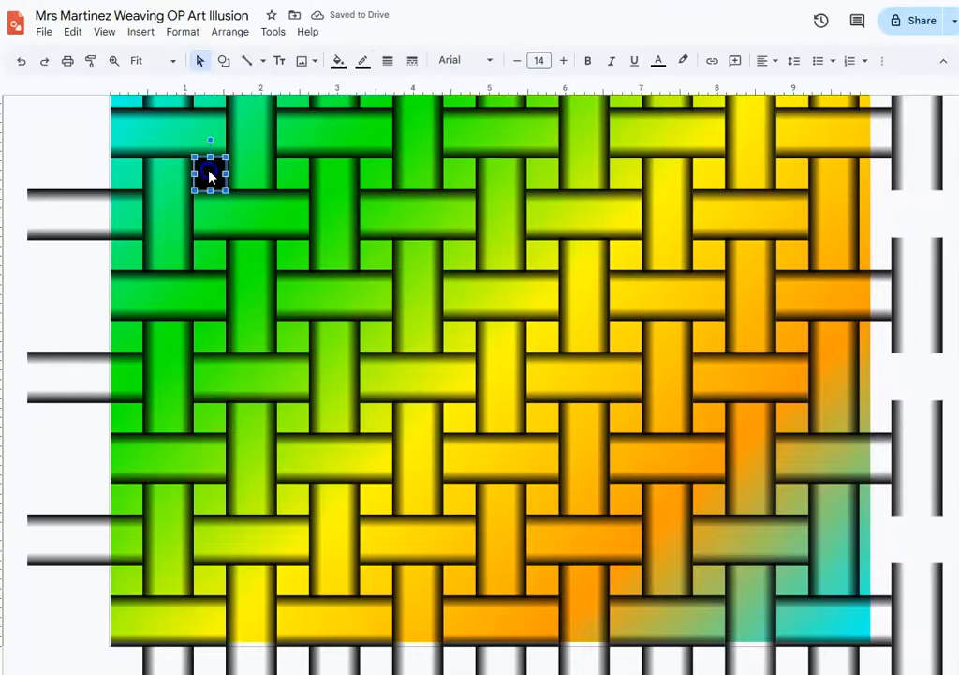
pyautogui.moveTo(207, 171); pyautogui.dragTo(206, 171)
pyautogui.moveTo(210, 175); pyautogui.dragTo(222, 188)
pyautogui.moveTo(300, 168); pyautogui.dragTo(301, 173)
pyautogui.hotkey('ctrl', 'v')
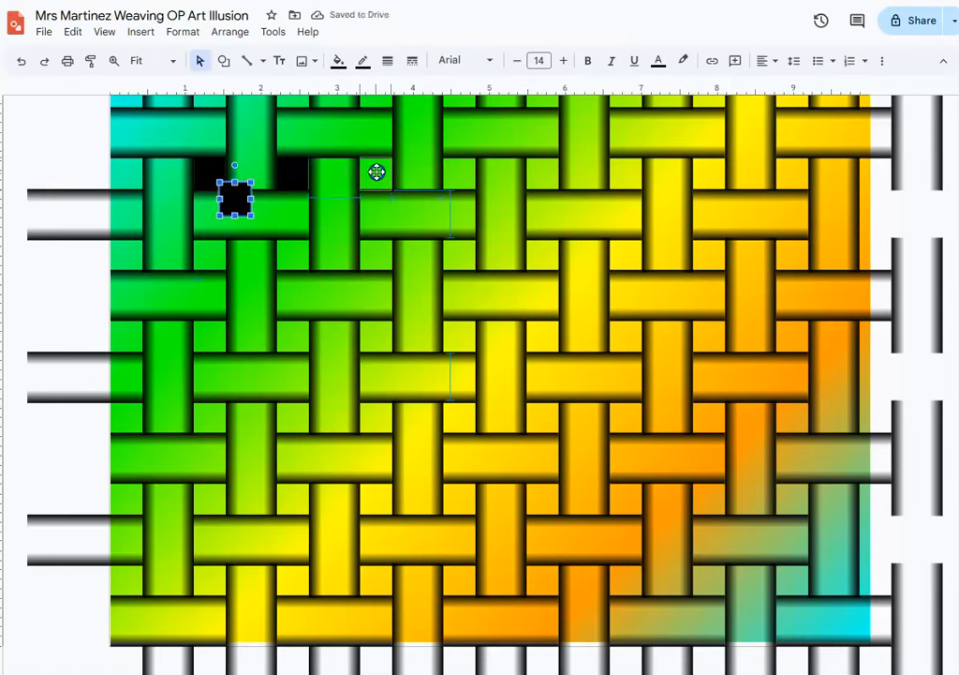
pyautogui.moveTo(235, 198); pyautogui.dragTo(376, 172)
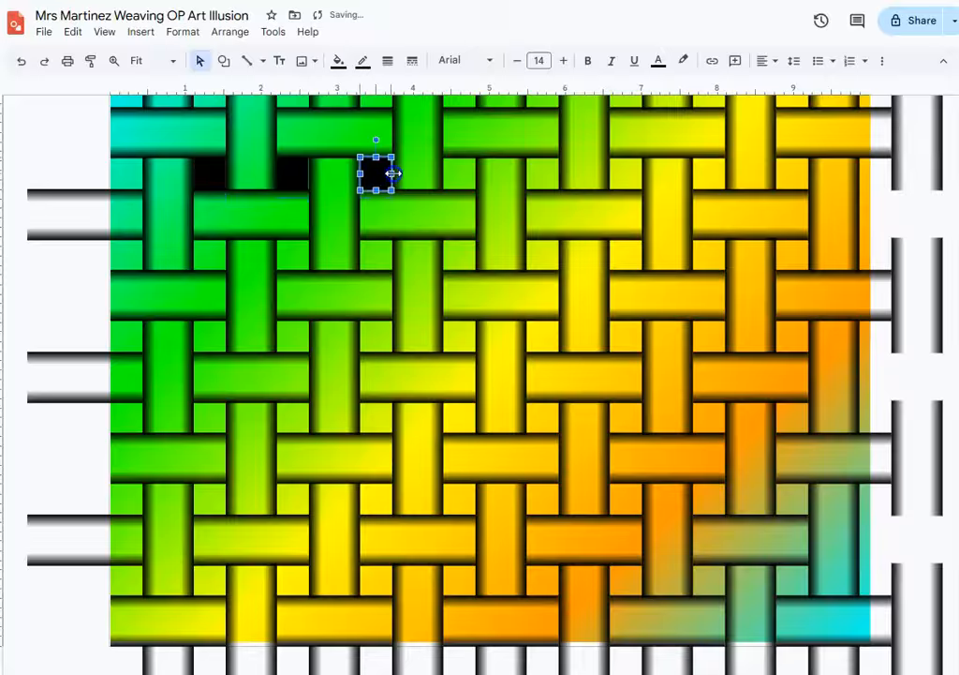
# Step: Fine-tune the width of the black squares so they meet the neighbouring uprights, ending with the leftmost square
pyautogui.moveTo(394, 173); pyautogui.dragTo(306, 175)
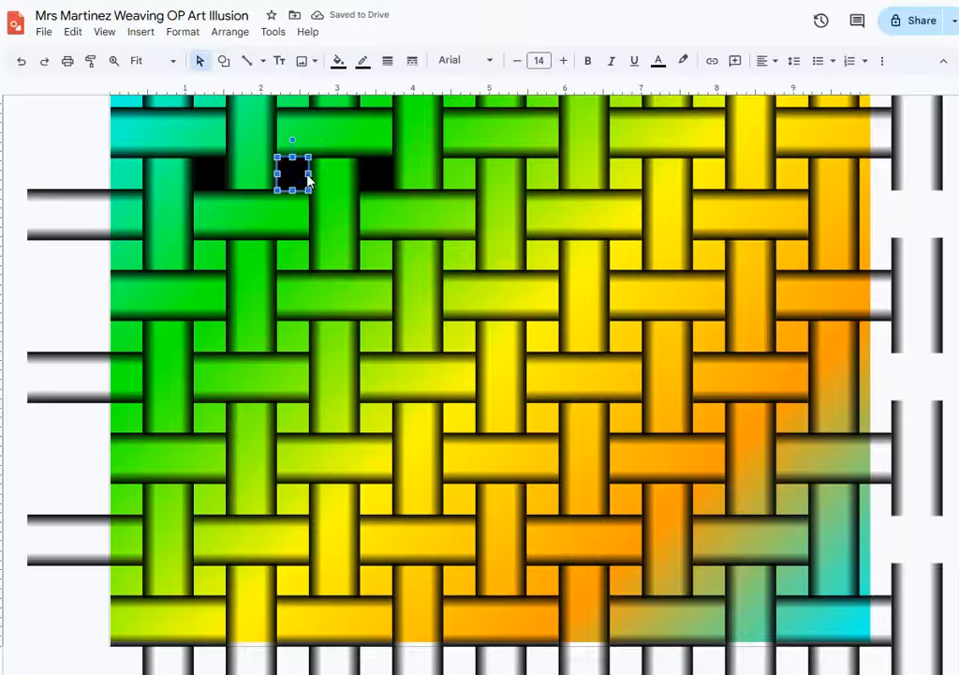
pyautogui.moveTo(303, 173); pyautogui.dragTo(219, 174)
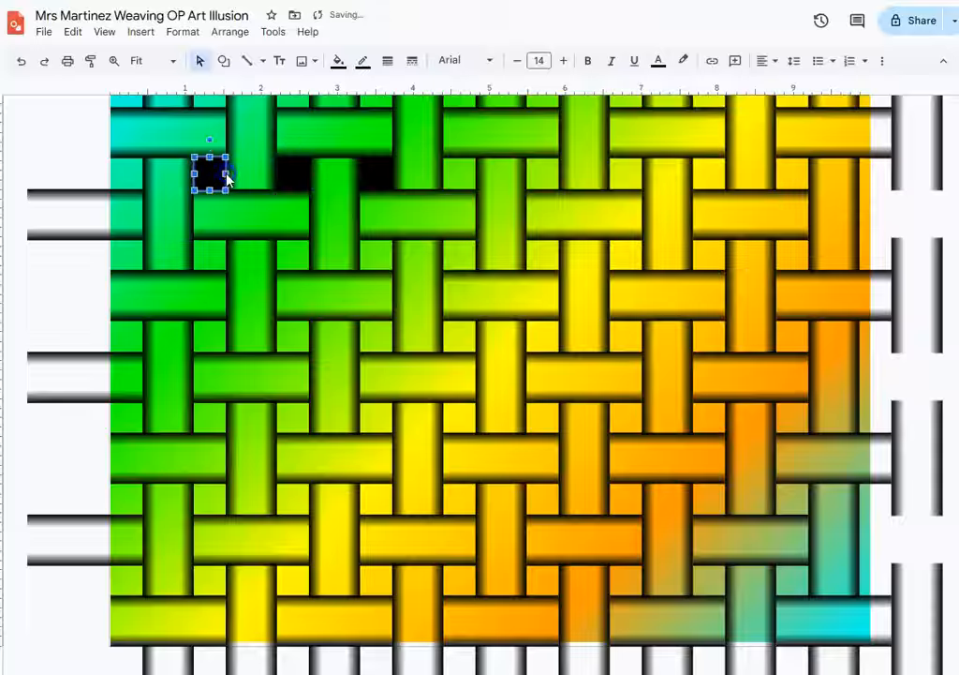
pyautogui.click(195, 172)
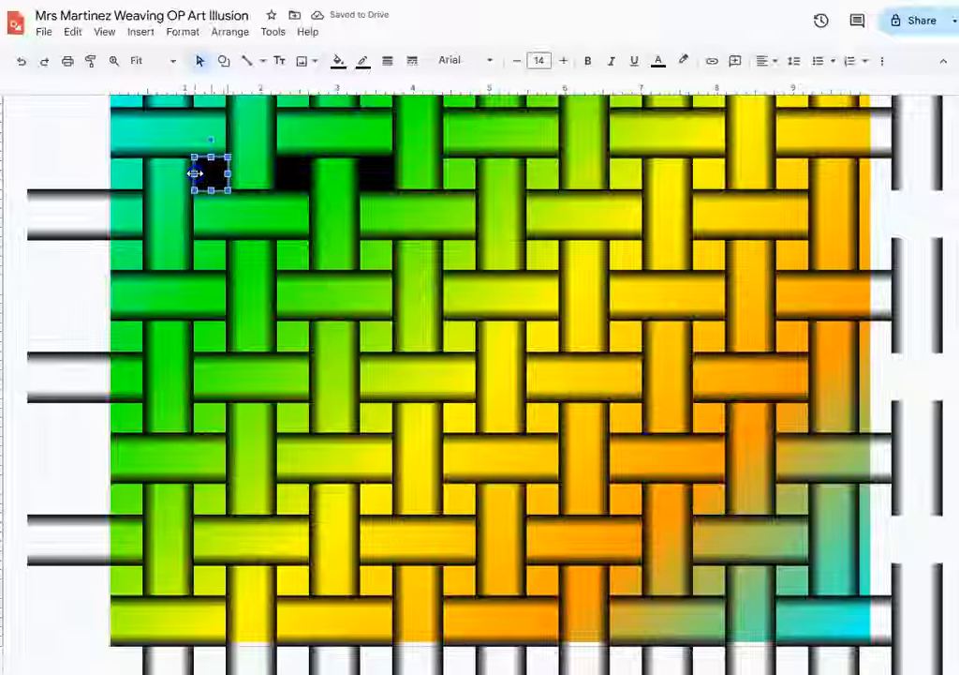
pyautogui.click(214, 167)
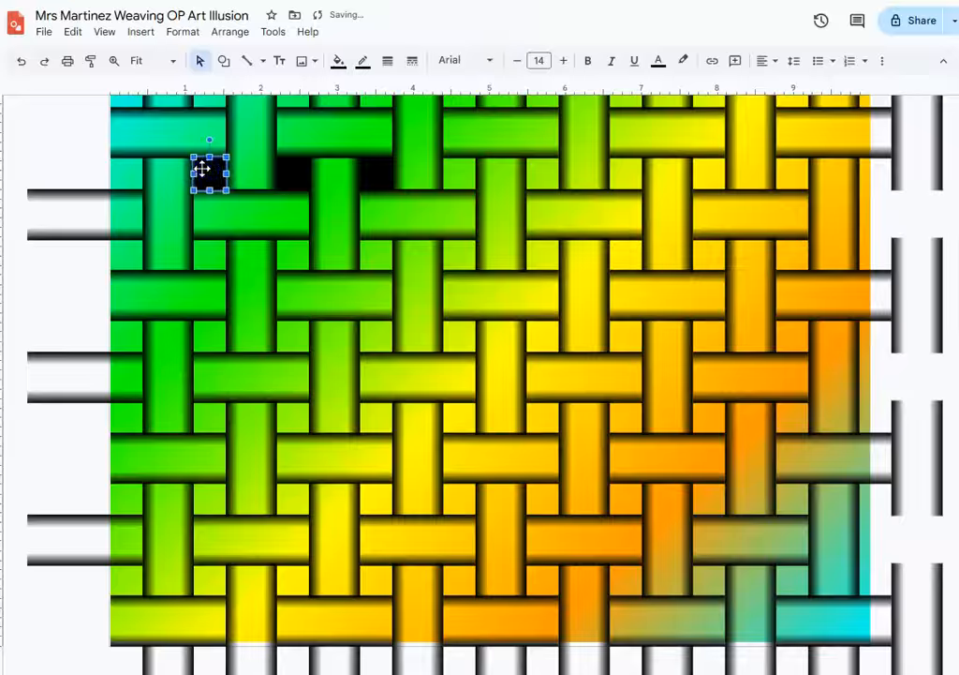
pyautogui.click(97, 154)
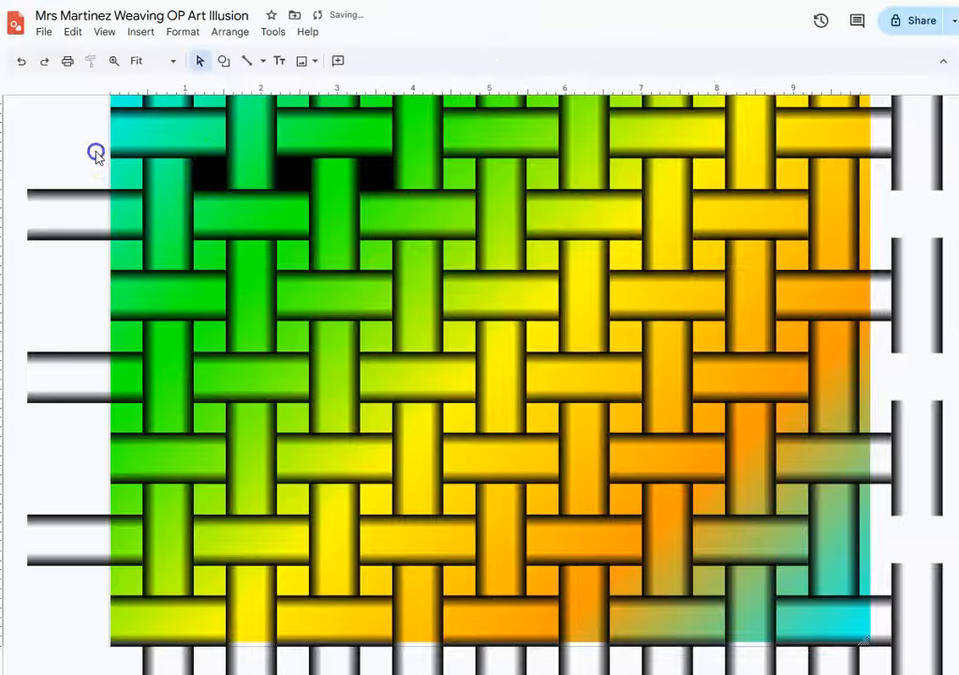
# Step: Duplicate the leftmost black square repeatedly into a diagonal stack of about 22 copies
pyautogui.click(213, 175)
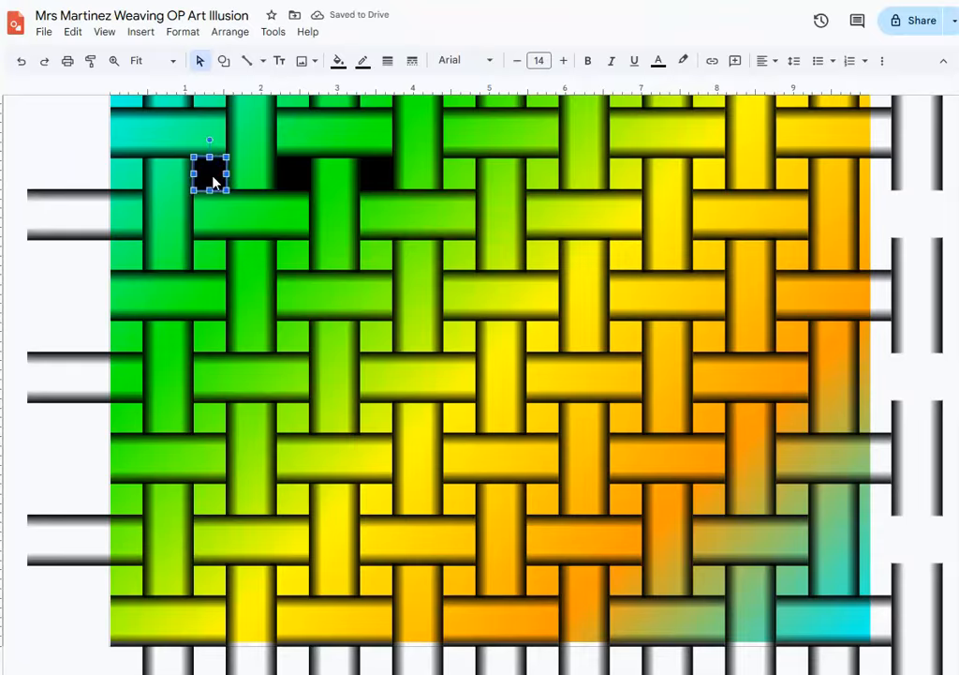
pyautogui.hotkey('ctrl', 'd')
pyautogui.hotkey('ctrl', 'd')
pyautogui.hotkey('ctrl', 'd')
pyautogui.hotkey('ctrl', 'd')
pyautogui.hotkey('ctrl', 'd')
pyautogui.hotkey('ctrl', 'd')
pyautogui.hotkey('ctrl', 'd')
pyautogui.hotkey('ctrl', 'd')
pyautogui.hotkey('ctrl', 'd')
pyautogui.hotkey('ctrl', 'd')
pyautogui.hotkey('ctrl', 'd')
pyautogui.hotkey('ctrl', 'd')
pyautogui.hotkey('ctrl', 'd')
pyautogui.hotkey('ctrl', 'd')
pyautogui.hotkey('ctrl', 'd')
pyautogui.hotkey('ctrl', 'd')
pyautogui.hotkey('ctrl', 'd')
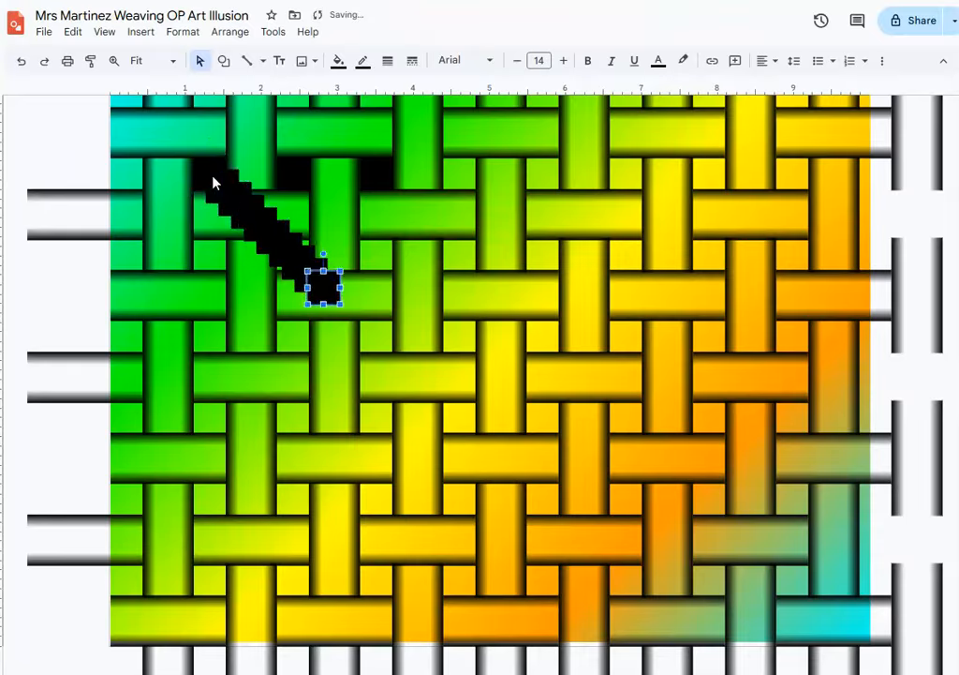
pyautogui.hotkey('ctrl', 'd')
pyautogui.hotkey('ctrl', 'd')
pyautogui.hotkey('ctrl', 'd')
pyautogui.hotkey('ctrl', 'd')
pyautogui.hotkey('ctrl', 'd')
pyautogui.hotkey('ctrl', 'd')
pyautogui.hotkey('ctrl', 'd')
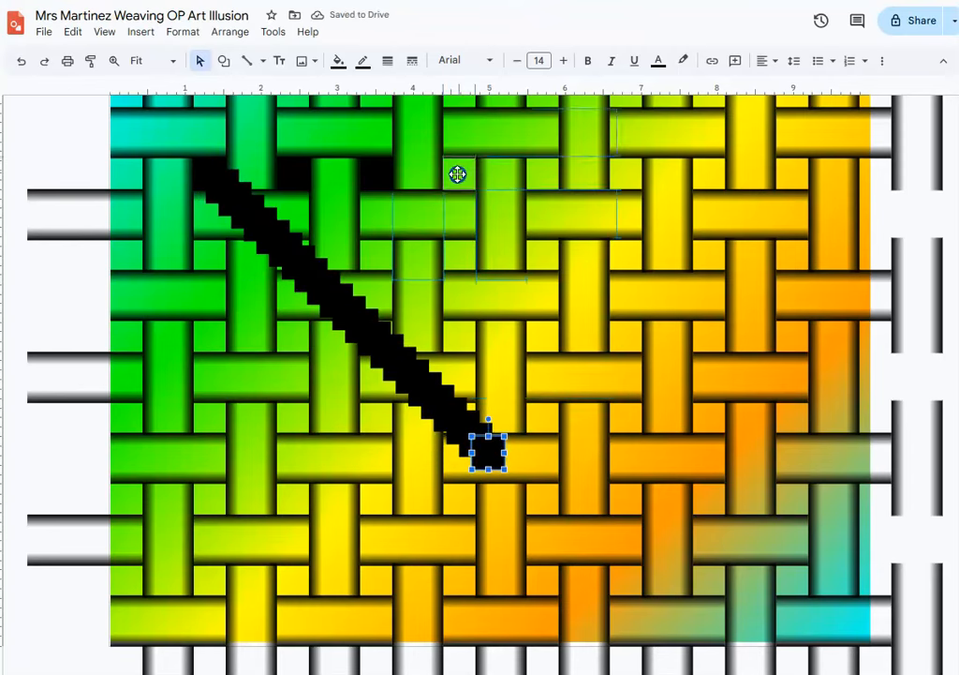
# Step: Move five copies from the stack into the next five gaps between the first and second rows, through the ninth-inch mark
pyautogui.moveTo(457, 178); pyautogui.dragTo(458, 173)
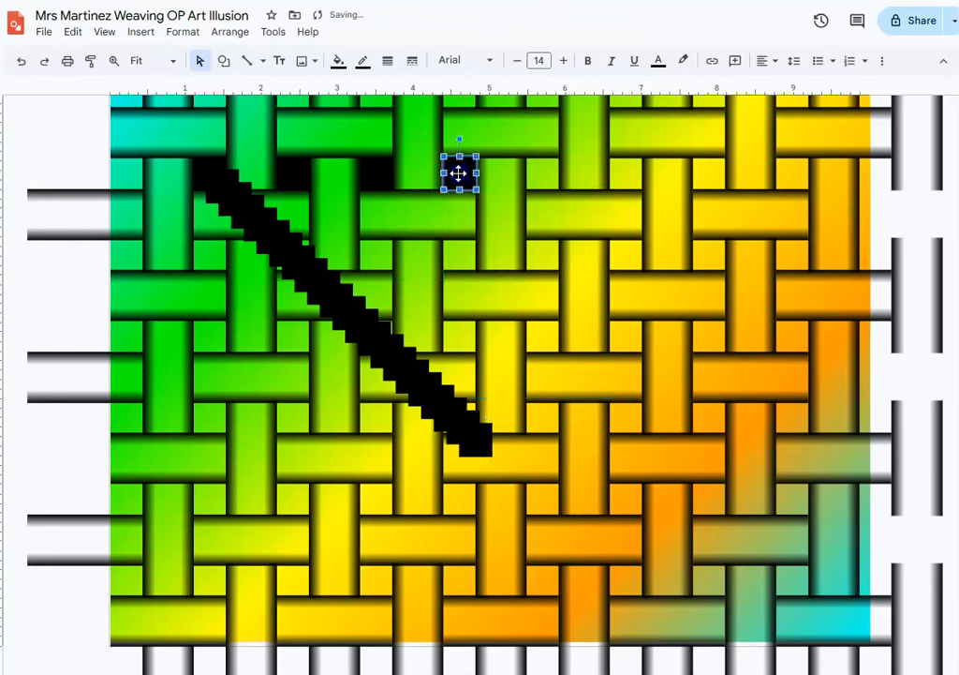
pyautogui.moveTo(481, 432); pyautogui.dragTo(548, 169)
pyautogui.moveTo(452, 421); pyautogui.dragTo(619, 169)
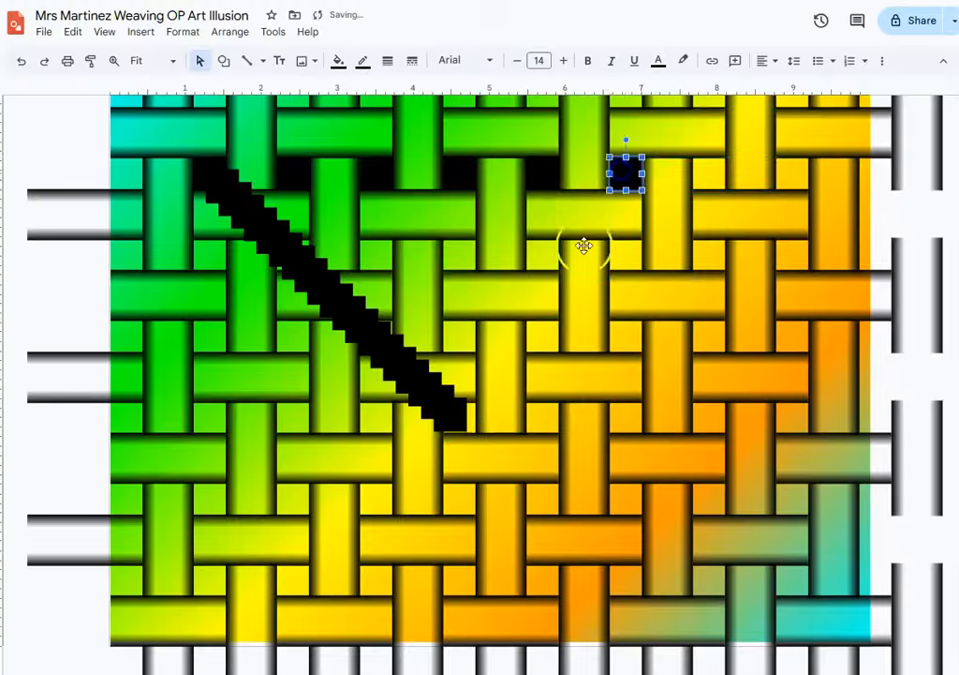
pyautogui.moveTo(449, 413); pyautogui.dragTo(705, 173)
pyautogui.moveTo(442, 405); pyautogui.dragTo(791, 172)
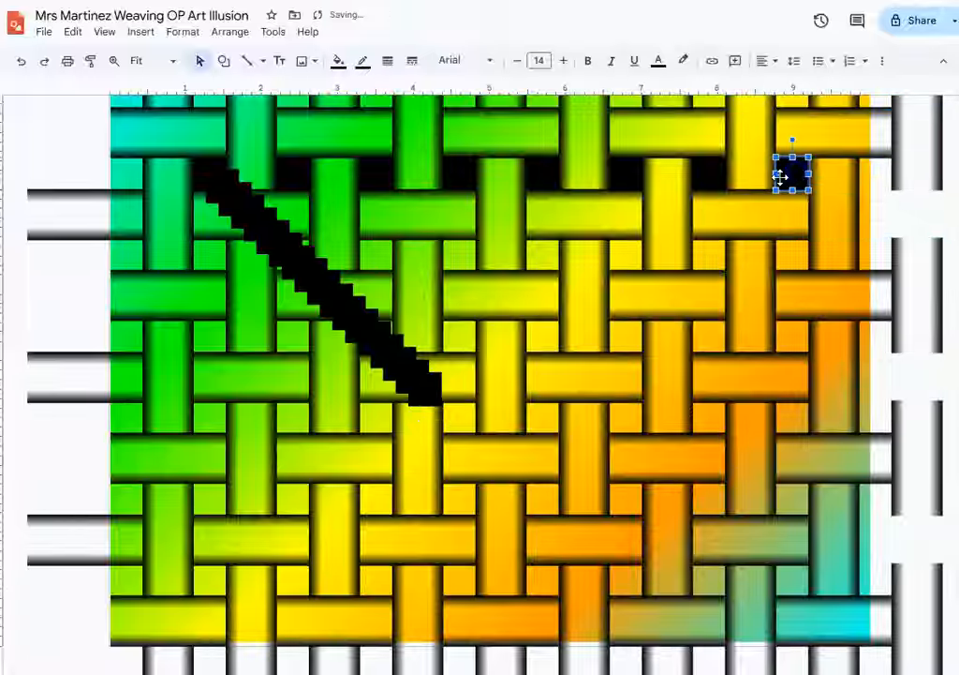
# Step: Place six copies in the gaps between the second and third rows, from the rightmost full gap leftward, adjusting their edges to fit
pyautogui.moveTo(397, 405); pyautogui.dragTo(802, 258)
pyautogui.moveTo(410, 380); pyautogui.dragTo(711, 264)
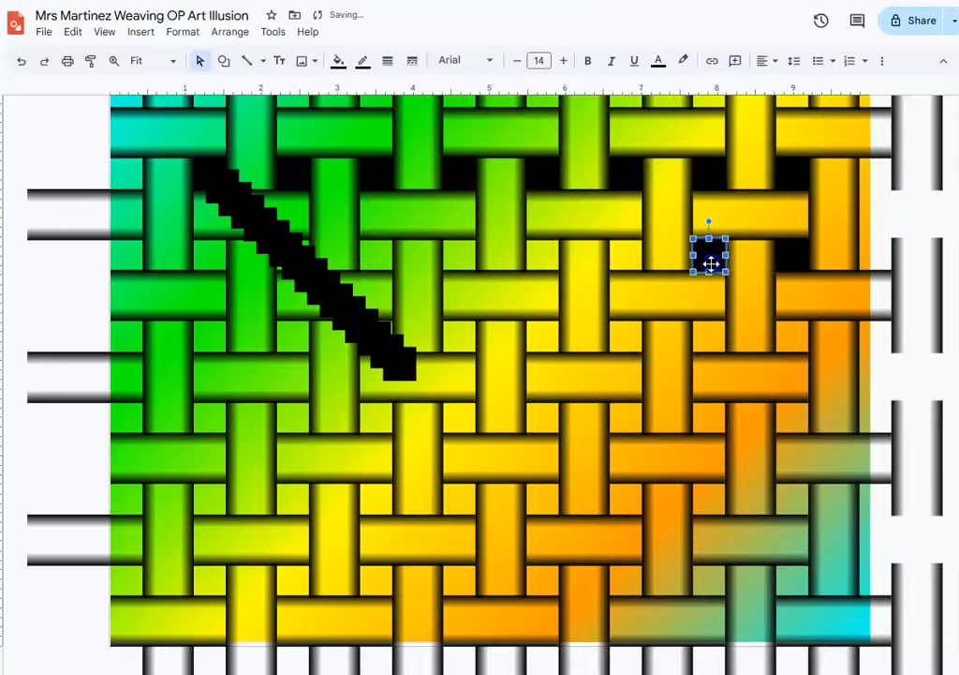
pyautogui.moveTo(416, 362); pyautogui.dragTo(618, 261)
pyautogui.hotkey('ctrl', 'z')
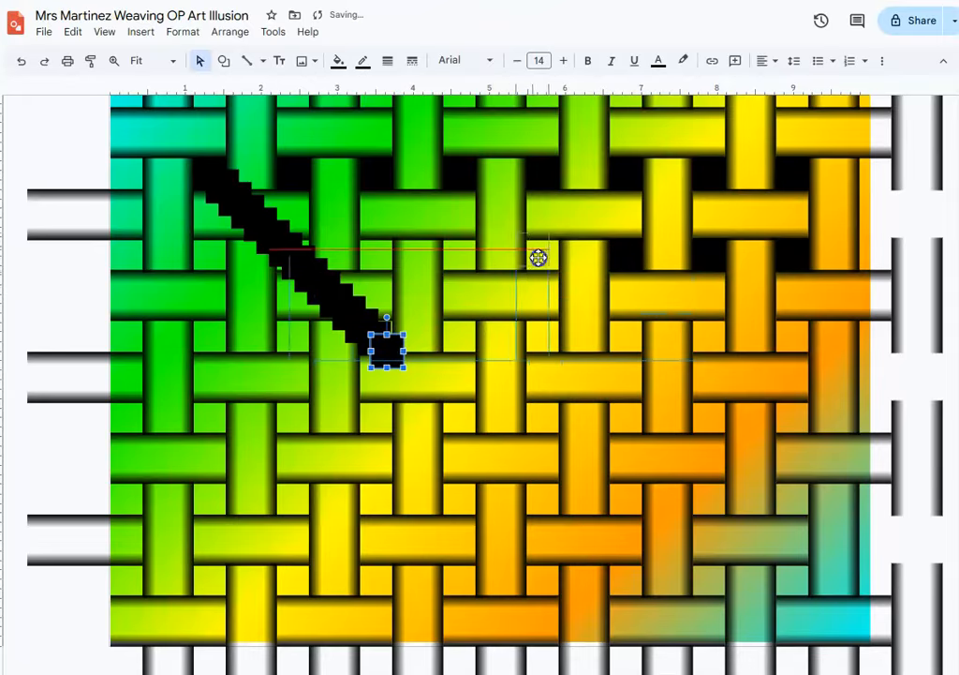
pyautogui.moveTo(547, 266); pyautogui.dragTo(556, 266)
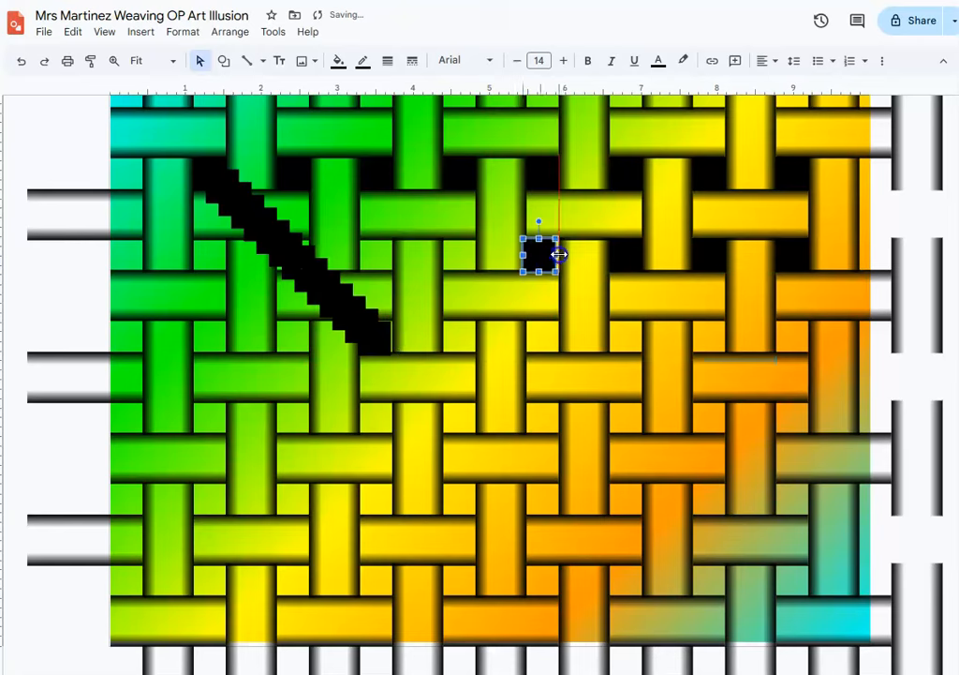
pyautogui.hotkey('ctrl', 'z')
pyautogui.moveTo(386, 334); pyautogui.dragTo(445, 257)
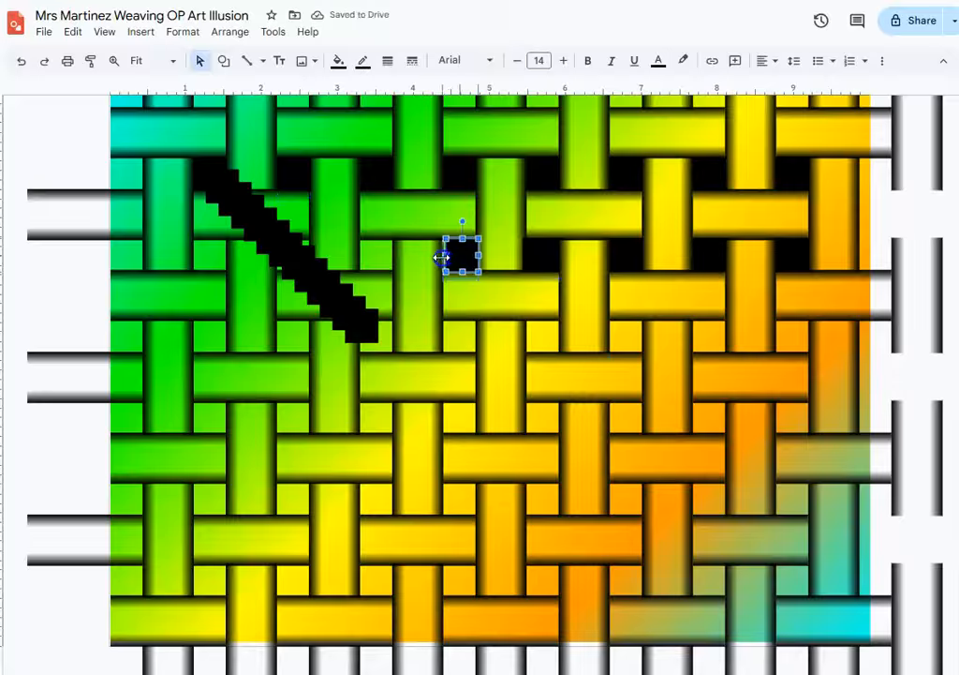
pyautogui.moveTo(368, 324); pyautogui.dragTo(383, 255)
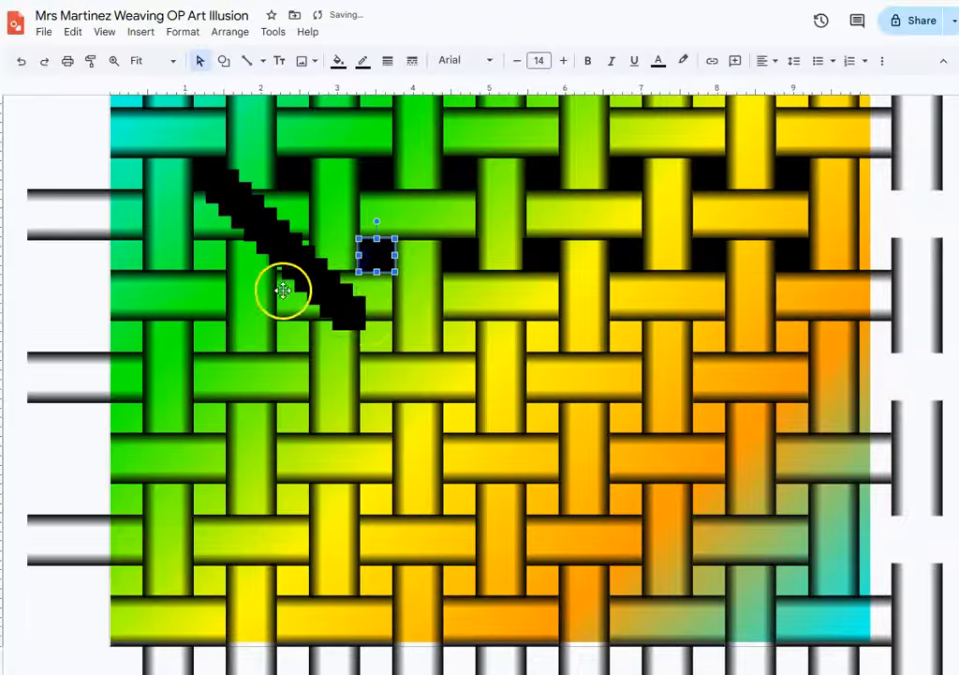
# Step: Place copies in six gaps between the third and fourth rows, from below the 3.5-inch mark to the rightmost full gap
pyautogui.moveTo(353, 317); pyautogui.dragTo(385, 344)
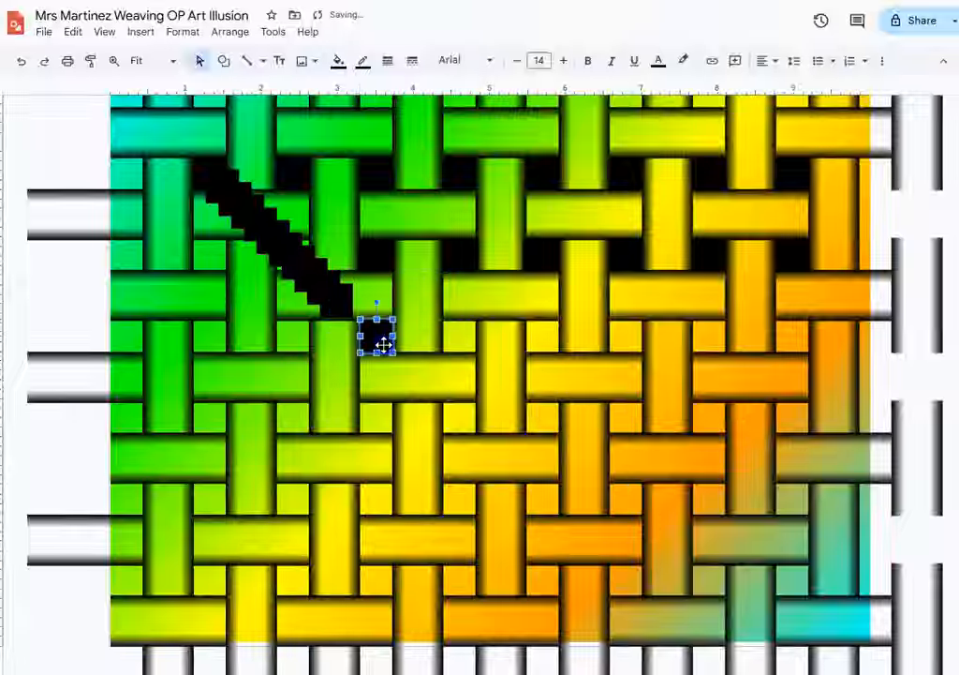
pyautogui.moveTo(334, 302); pyautogui.dragTo(284, 255)
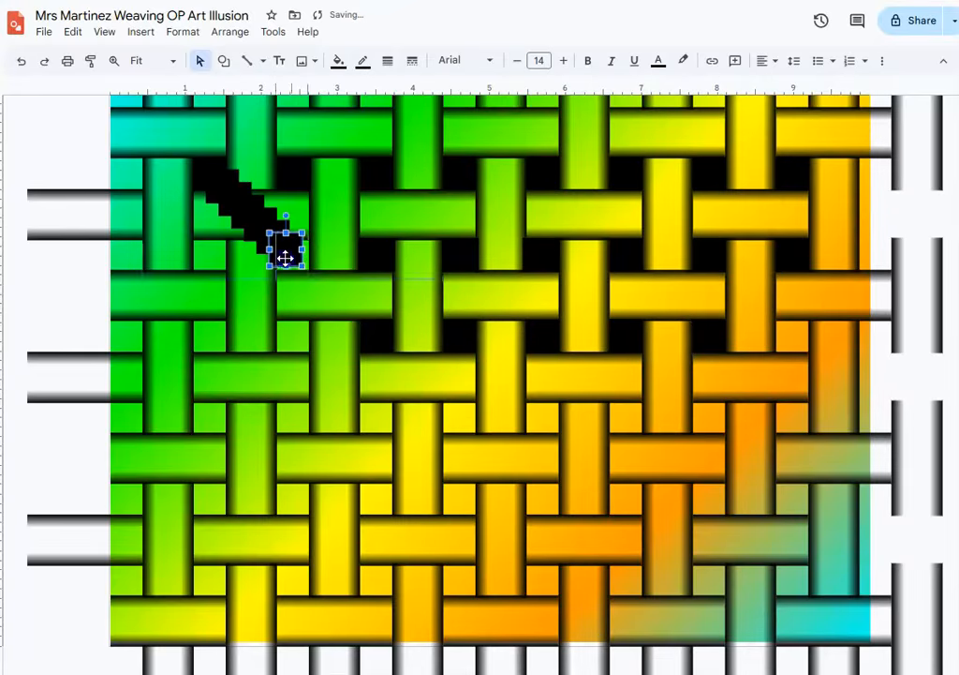
pyautogui.click(791, 345)
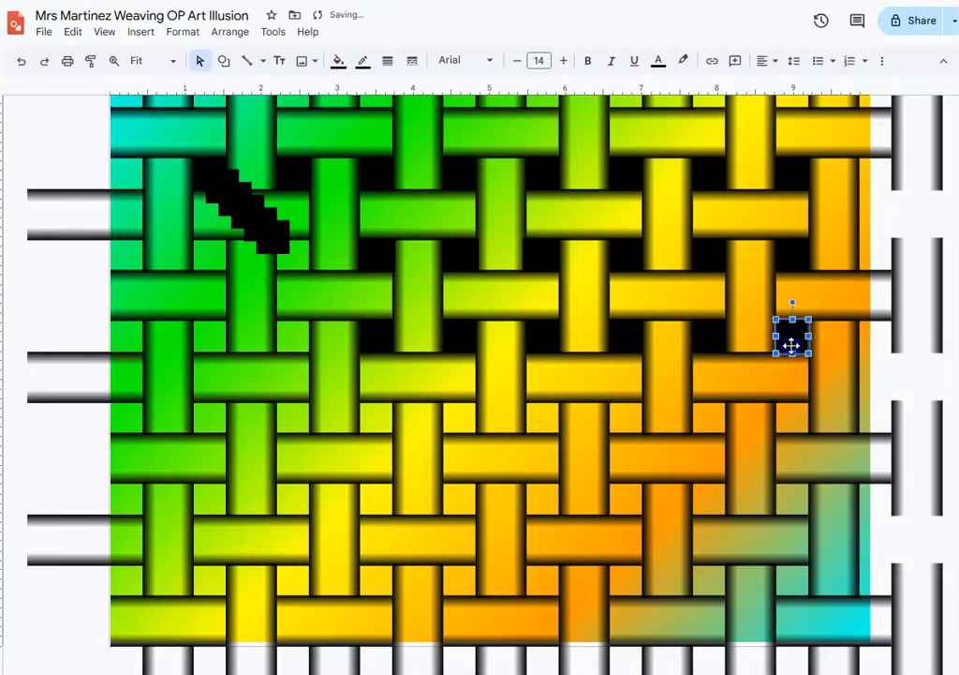
# Step: Place the remaining copies in the fourth gap row's two rightmost full gaps, the second's two leftmost full gaps and the first's left-edge gap
pyautogui.moveTo(403, 232); pyautogui.dragTo(274, 244)
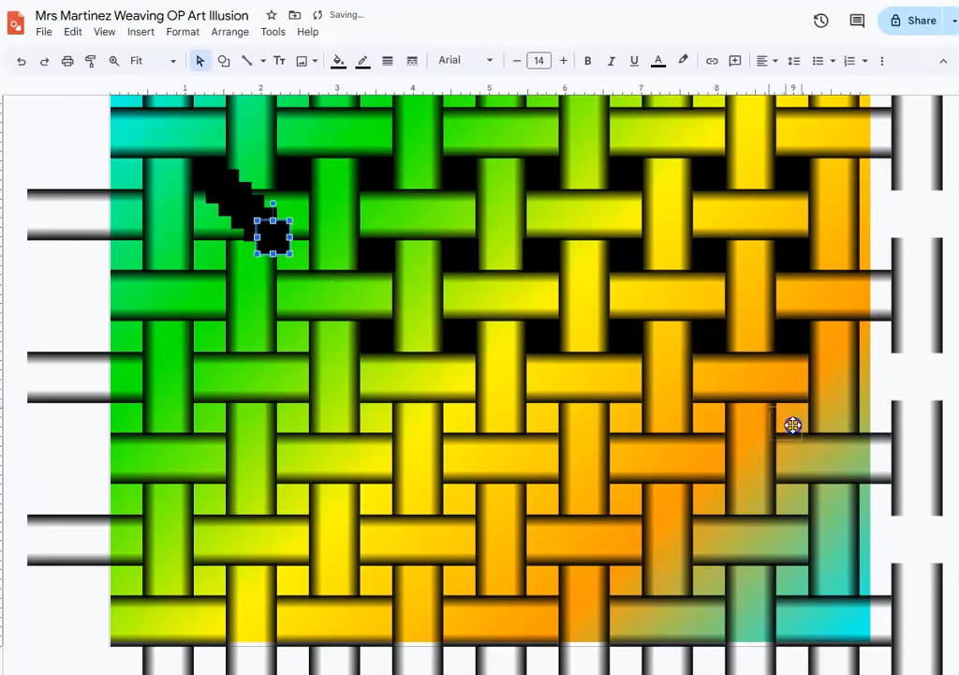
pyautogui.moveTo(798, 421); pyautogui.dragTo(258, 229)
pyautogui.moveTo(711, 424); pyautogui.dragTo(199, 255)
pyautogui.moveTo(223, 193); pyautogui.dragTo(130, 187)
pyautogui.click(60, 290)
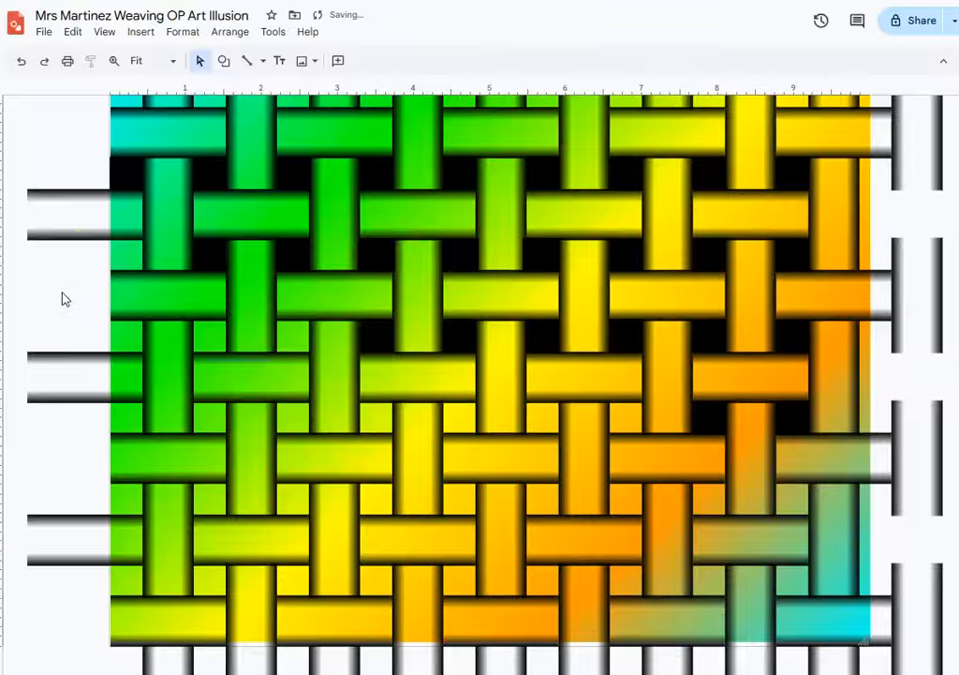
# Step: Paste another diagonal stack of black squares over the lower middle of the weave
pyautogui.hotkey('ctrl', 'v')
pyautogui.hotkey('ctrl', 'v')
pyautogui.hotkey('ctrl', 'v')
pyautogui.hotkey('ctrl', 'v')
pyautogui.hotkey('ctrl', 'v')
pyautogui.hotkey('ctrl', 'v')
pyautogui.hotkey('ctrl', 'v')
pyautogui.hotkey('ctrl', 'v')
pyautogui.hotkey('ctrl', 'v')
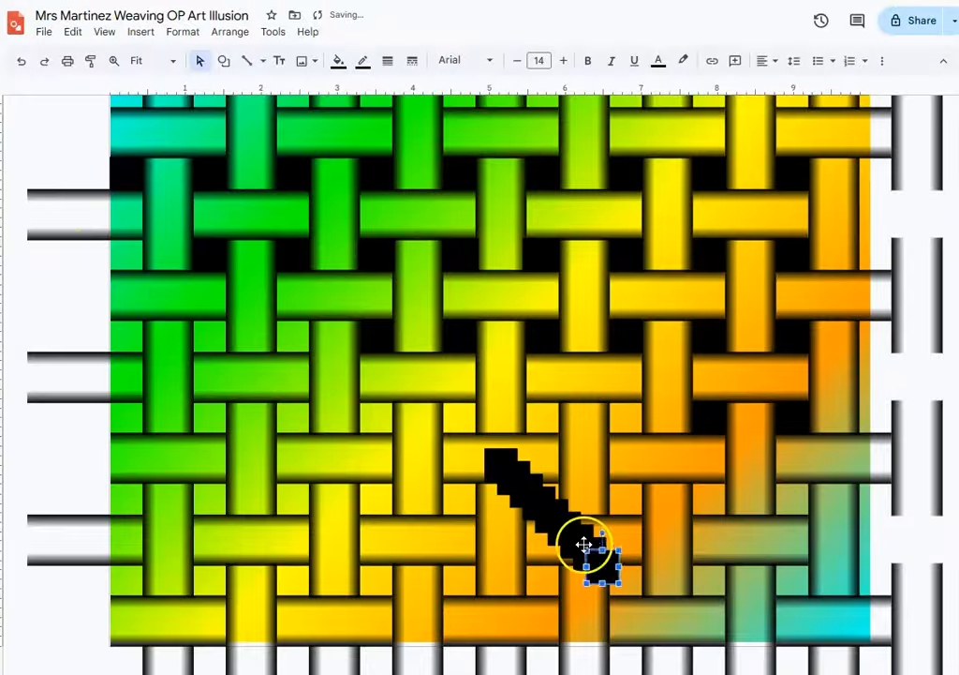
pyautogui.hotkey('ctrl', 'v')
pyautogui.hotkey('ctrl', 'v')
# Step: Distribute the new squares into the right-hand gaps of the lower three gap rows, working leftward from the rightmost full gaps
pyautogui.moveTo(783, 565); pyautogui.dragTo(783, 570)
pyautogui.moveTo(607, 578); pyautogui.dragTo(785, 499)
pyautogui.moveTo(598, 559); pyautogui.dragTo(706, 569)
pyautogui.moveTo(601, 563); pyautogui.dragTo(703, 498)
pyautogui.moveTo(585, 540); pyautogui.dragTo(634, 421)
pyautogui.moveTo(580, 529); pyautogui.dragTo(623, 497)
pyautogui.moveTo(547, 522); pyautogui.dragTo(553, 583)
pyautogui.moveTo(535, 493); pyautogui.dragTo(543, 422)
pyautogui.moveTo(507, 456); pyautogui.dragTo(683, 645)
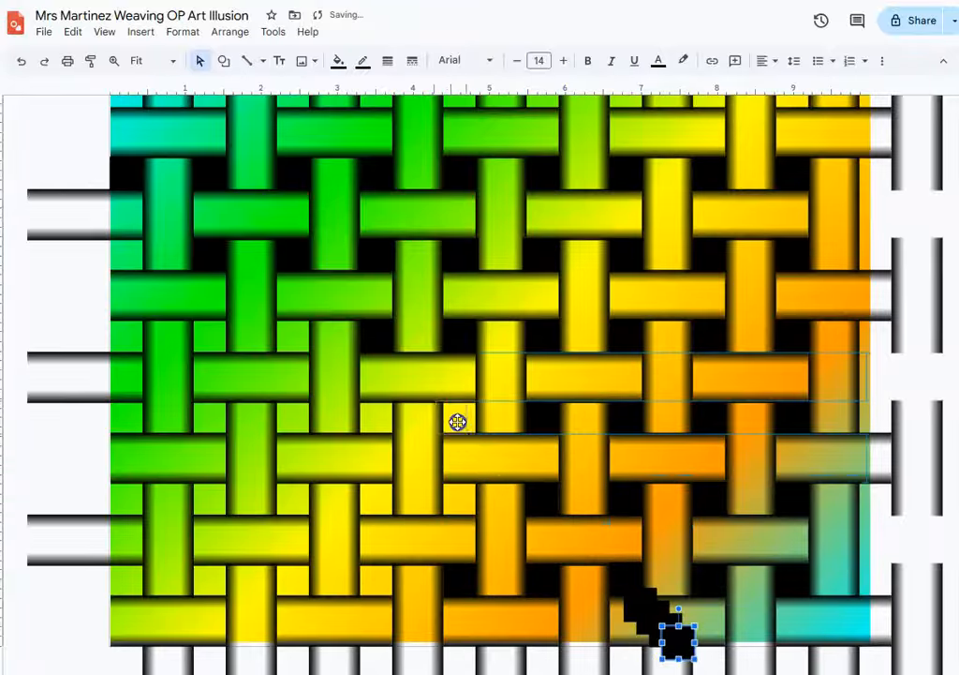
# Step: Place the remaining squares in the next two gaps leftward in both the fourth and fifth gap rows
pyautogui.moveTo(462, 422); pyautogui.dragTo(465, 421)
pyautogui.moveTo(669, 627); pyautogui.dragTo(465, 499)
pyautogui.click(644, 608)
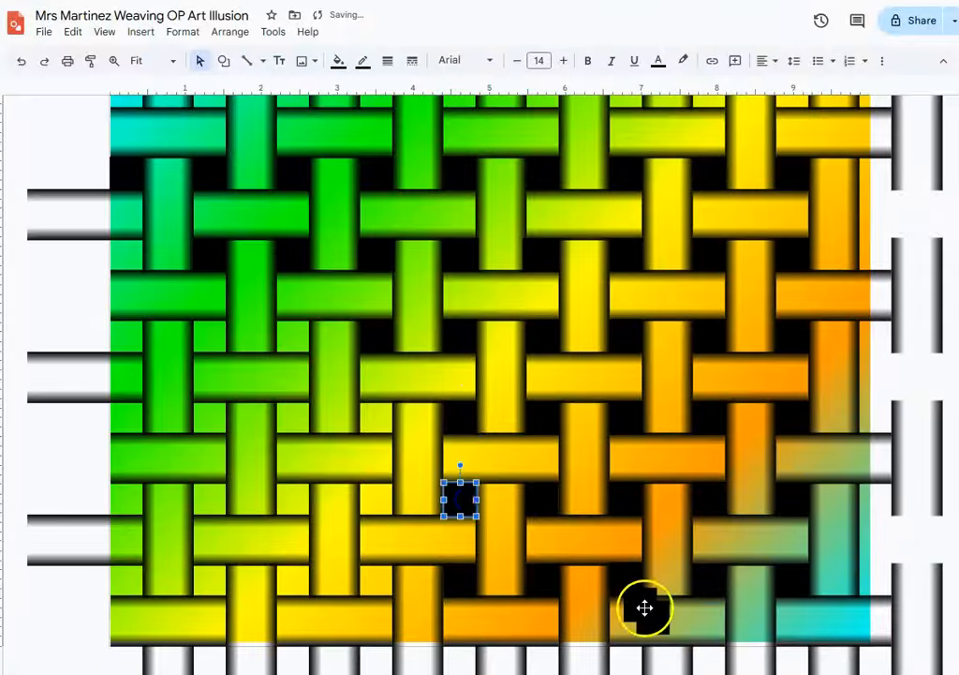
pyautogui.moveTo(374, 498); pyautogui.dragTo(374, 498)
pyautogui.moveTo(648, 616); pyautogui.dragTo(375, 502)
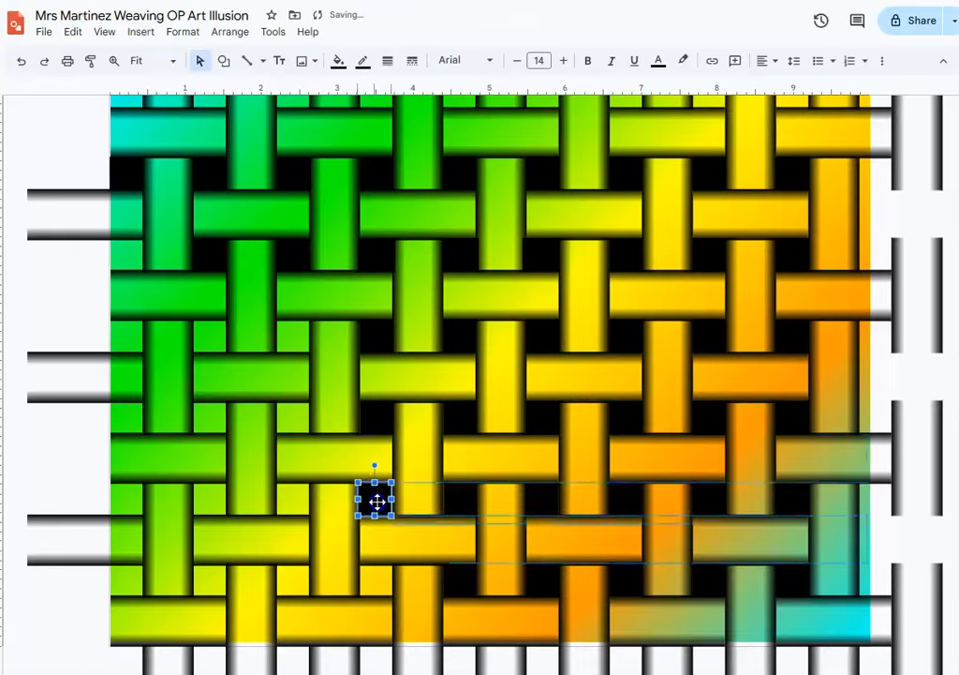
# Step: Paste another diagonal stack of black squares from the second gap row and place one in the sixth gap row's third full gap
pyautogui.click(84, 473)
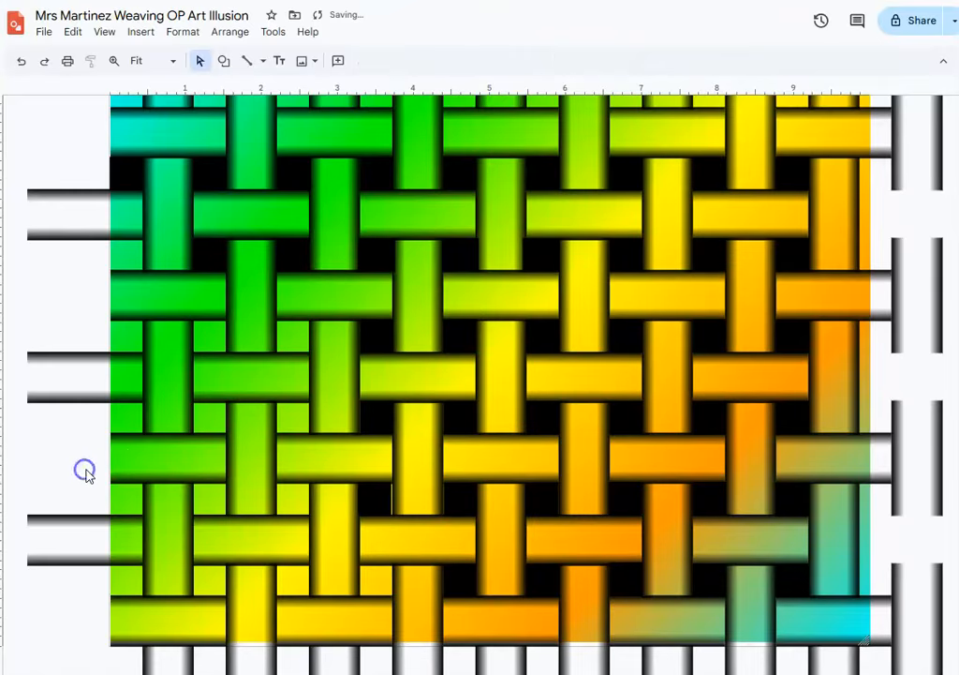
pyautogui.click(207, 256)
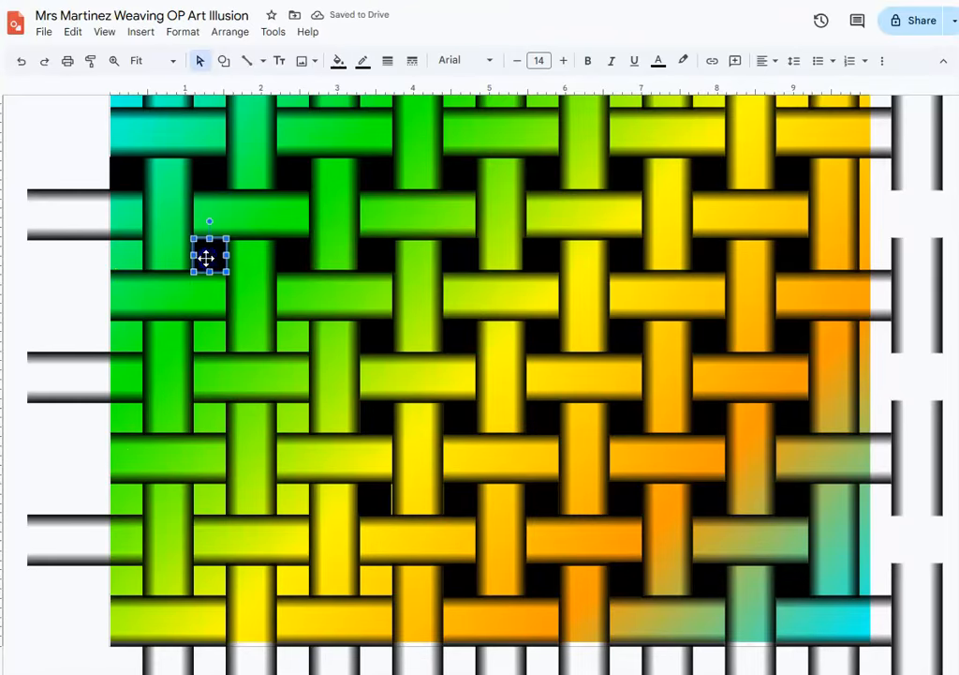
pyautogui.moveTo(184, 254); pyautogui.dragTo(338, 380)
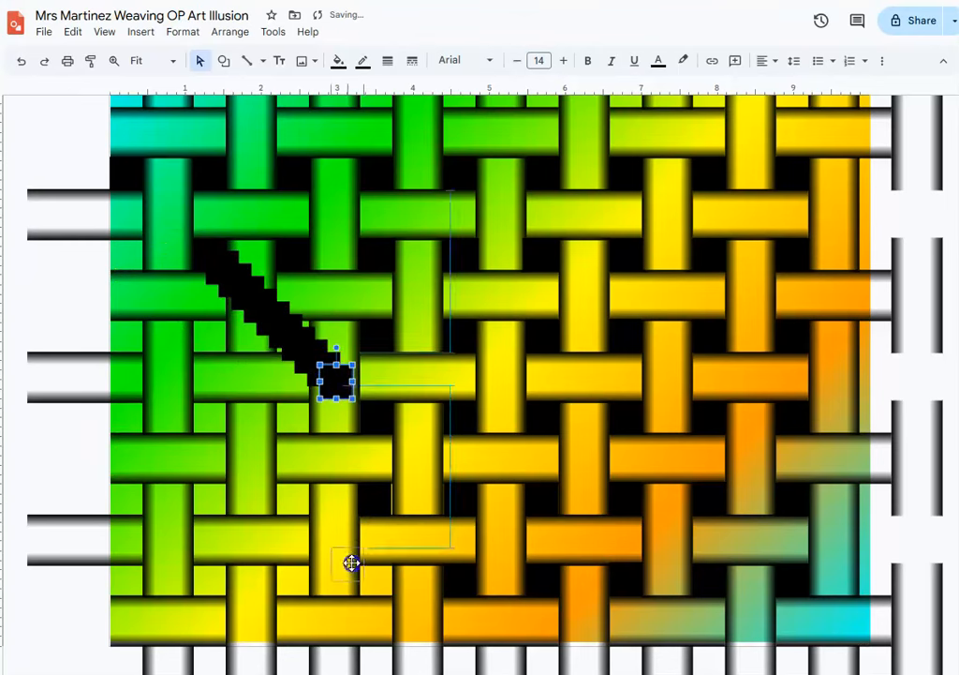
pyautogui.moveTo(378, 589); pyautogui.dragTo(379, 586)
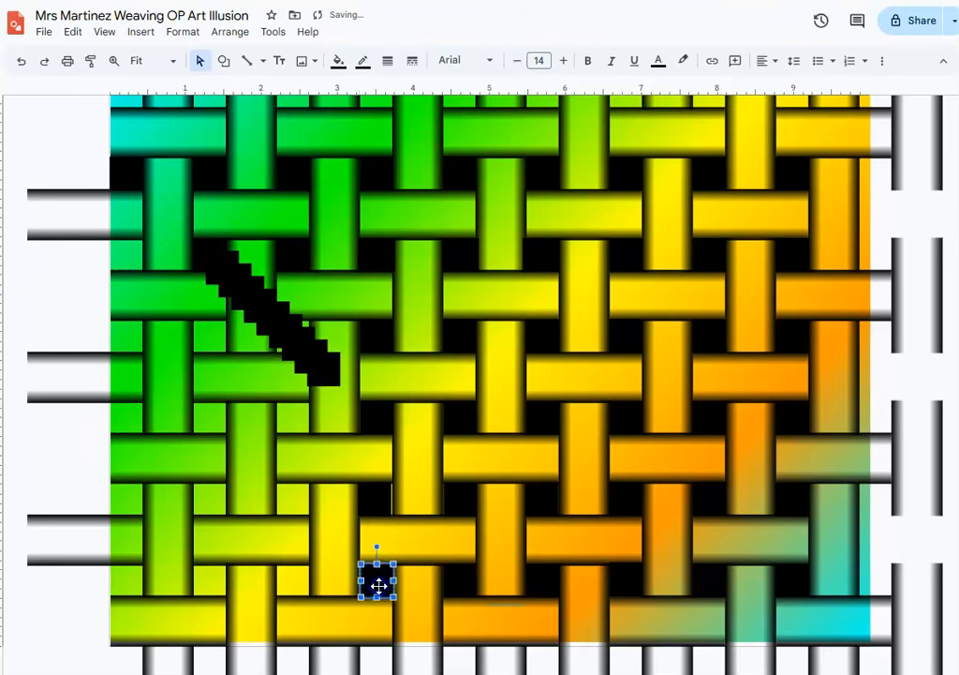
# Step: Place squares in the second full gap of the fourth and fifth rows and the first full gap of the fifth, covering leftover slivers
pyautogui.moveTo(330, 372); pyautogui.dragTo(315, 355)
pyautogui.moveTo(304, 459); pyautogui.dragTo(295, 497)
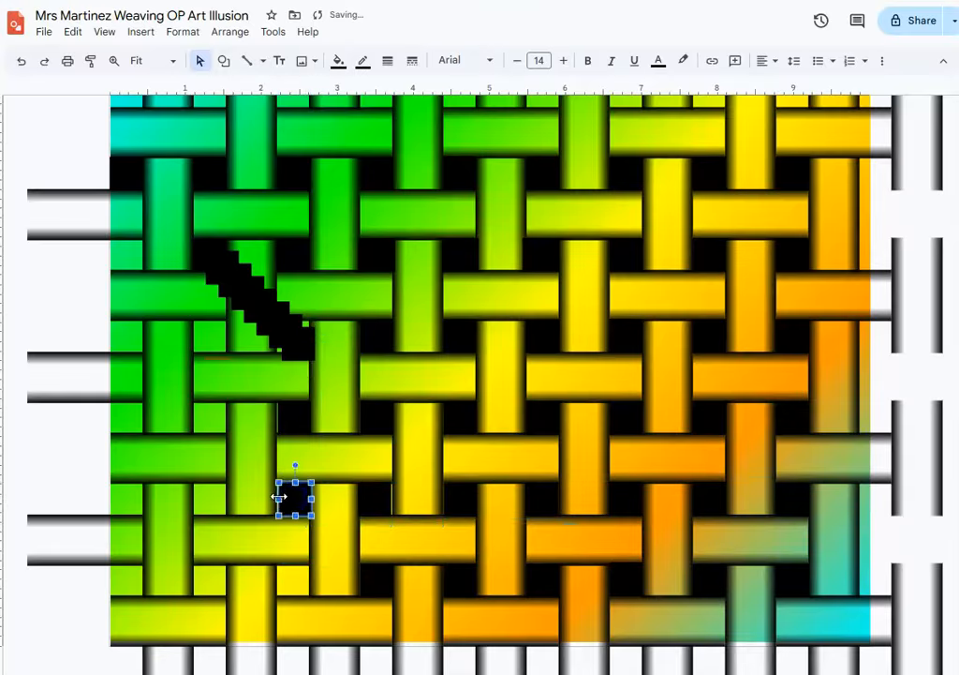
pyautogui.moveTo(283, 414); pyautogui.dragTo(383, 506)
pyautogui.click(304, 356)
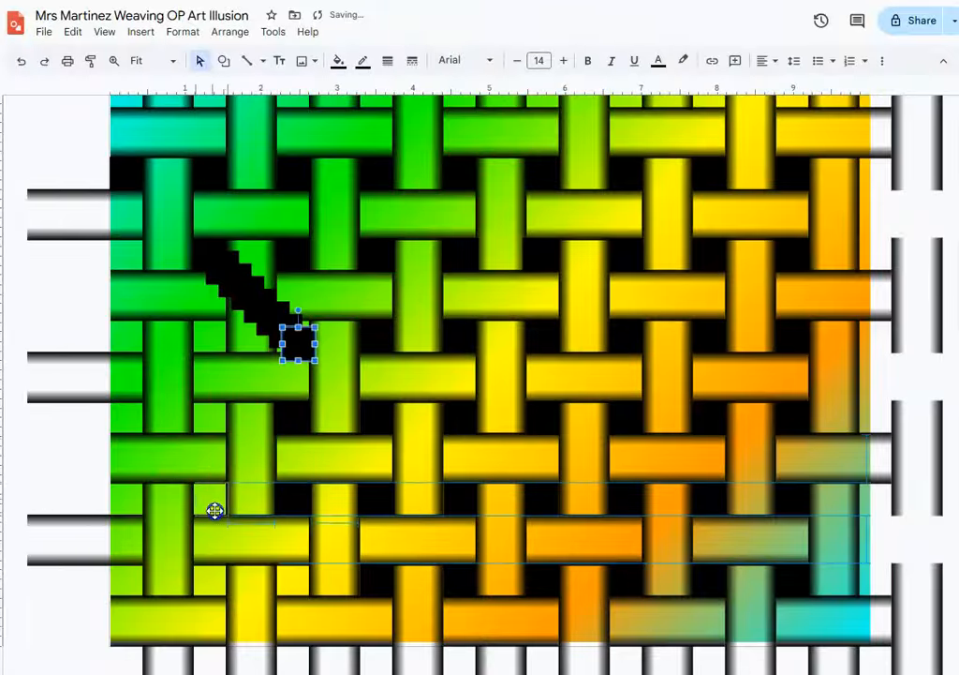
pyautogui.moveTo(298, 343); pyautogui.dragTo(212, 508)
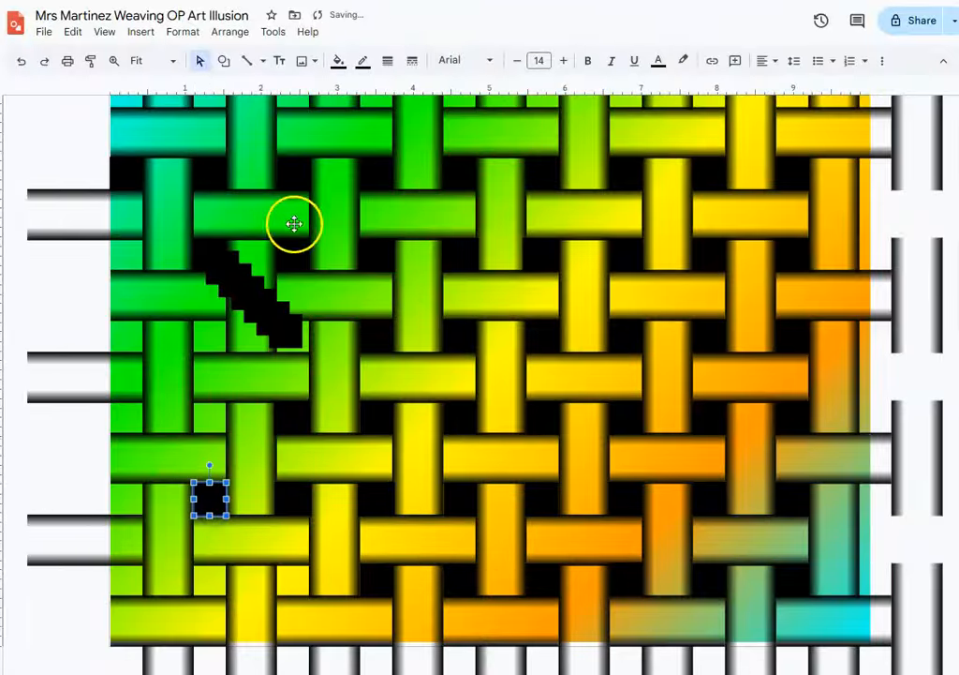
# Step: Distribute squares into the third row's left-edge and first two full gaps, the fourth's first full gap and the sixth's second full gap
pyautogui.hotkey('ctrl', 'z')
pyautogui.moveTo(284, 327); pyautogui.dragTo(293, 578)
pyautogui.hotkey('ctrl', 'z')
pyautogui.moveTo(269, 320); pyautogui.dragTo(210, 416)
pyautogui.moveTo(255, 319); pyautogui.dragTo(206, 351)
pyautogui.moveTo(257, 297); pyautogui.dragTo(129, 338)
pyautogui.moveTo(230, 289); pyautogui.dragTo(288, 343)
# Step: Widen the square in the sixth row's second full gap leftward and place the last copy in the second row's left-edge gap
pyautogui.click(206, 413)
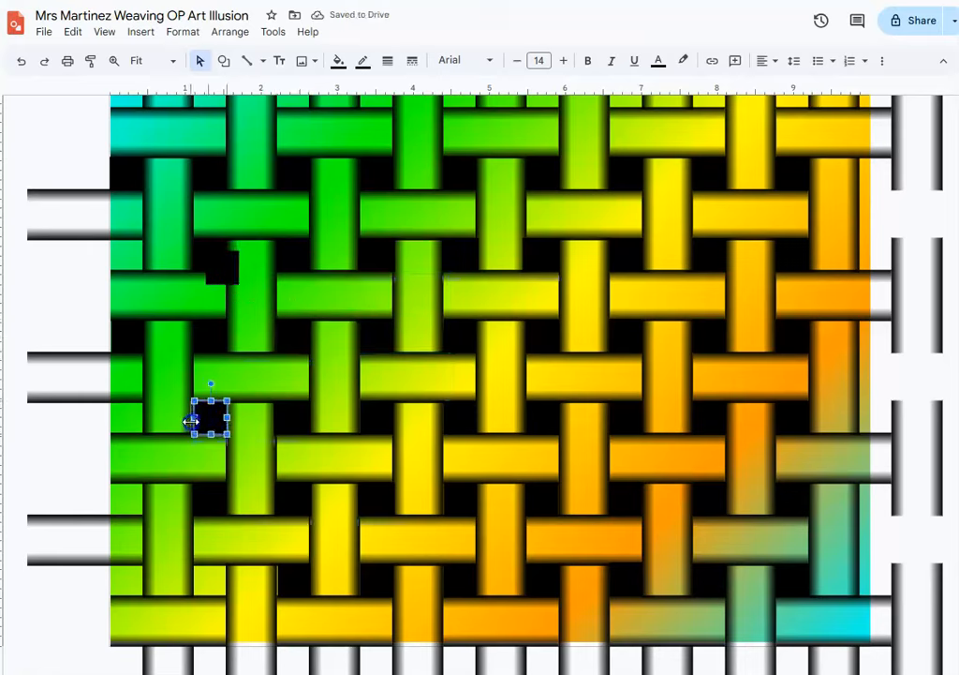
pyautogui.moveTo(232, 557); pyautogui.dragTo(290, 582)
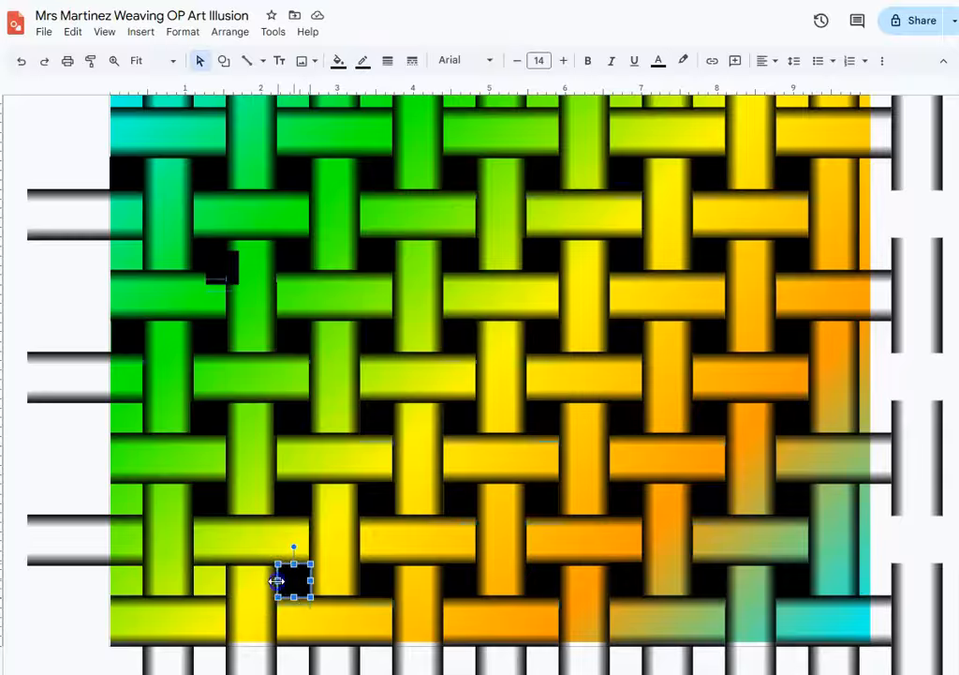
pyautogui.moveTo(273, 582); pyautogui.dragTo(270, 582)
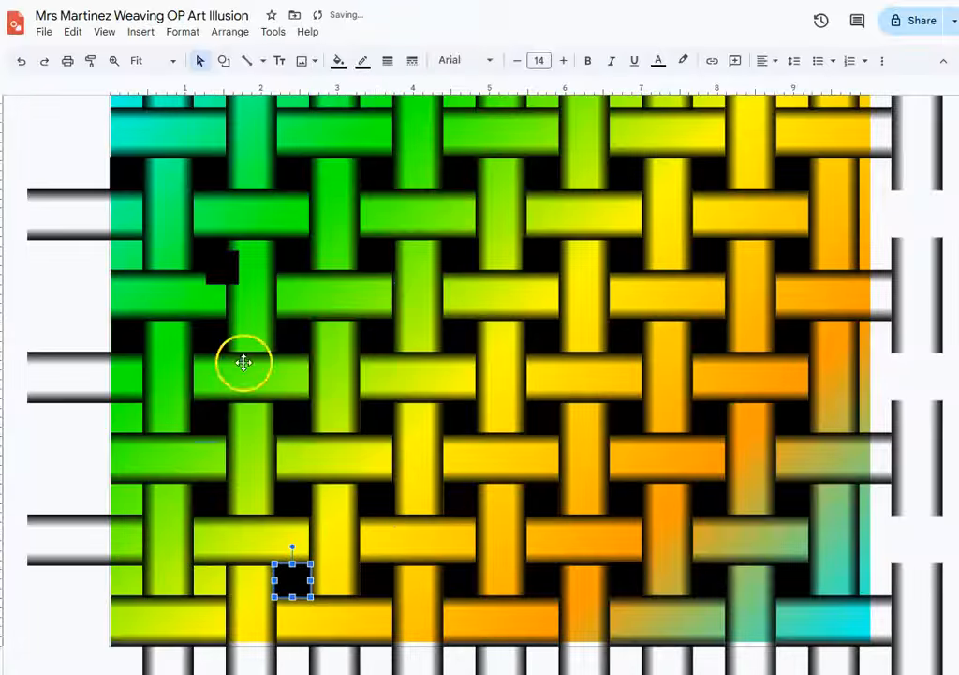
pyautogui.moveTo(212, 268); pyautogui.dragTo(116, 258)
pyautogui.click(92, 291)
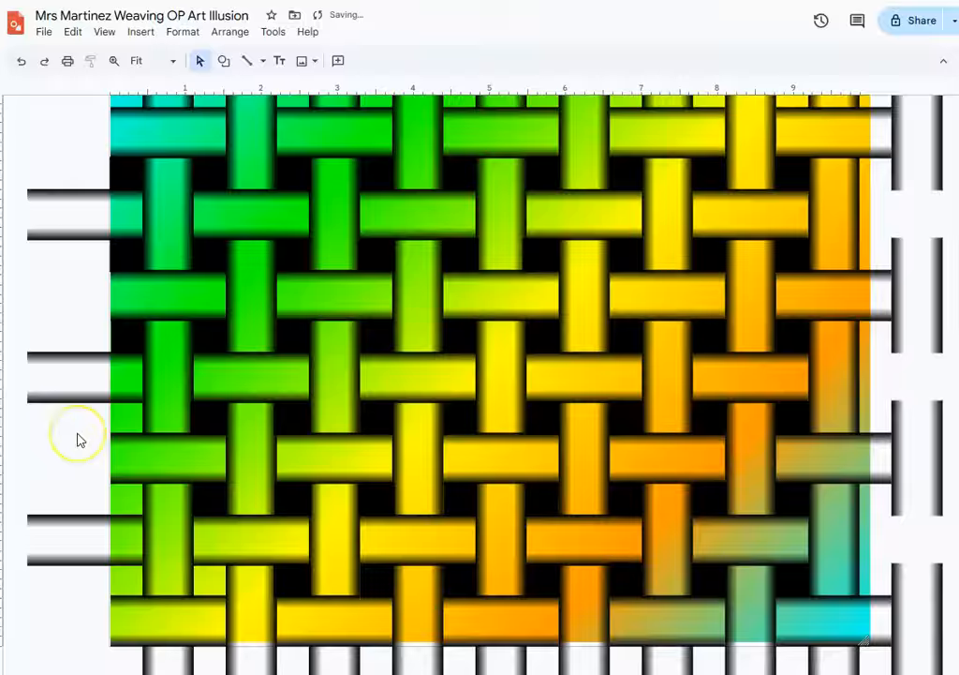
# Step: Paste four more black squares and place two of them in the left-edge gaps of the fourth and fifth rows
pyautogui.hotkey('ctrl', 'v')
pyautogui.hotkey('ctrl', 'v')
pyautogui.hotkey('ctrl', 'v')
pyautogui.hotkey('ctrl', 'v')
pyautogui.moveTo(397, 427); pyautogui.dragTo(126, 417)
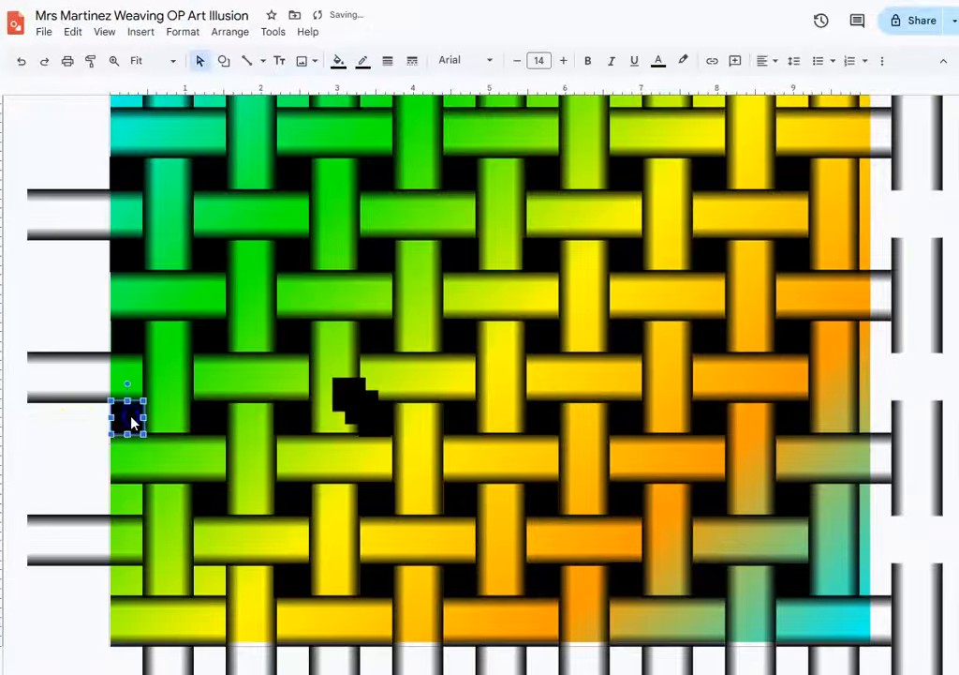
pyautogui.moveTo(352, 421); pyautogui.dragTo(363, 423)
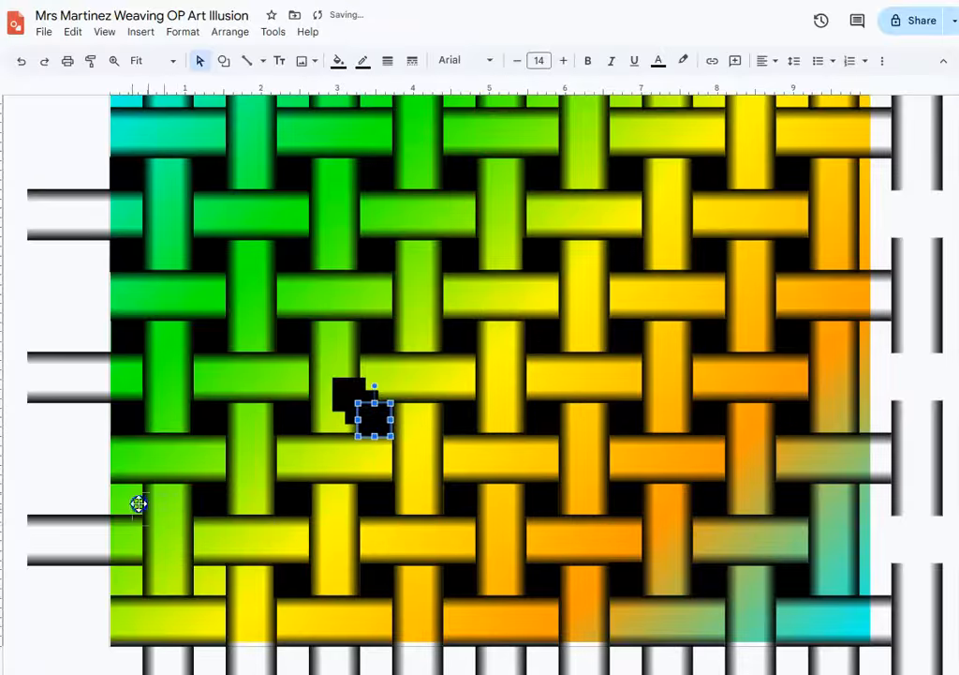
pyautogui.hotkey('ctrl', 'z')
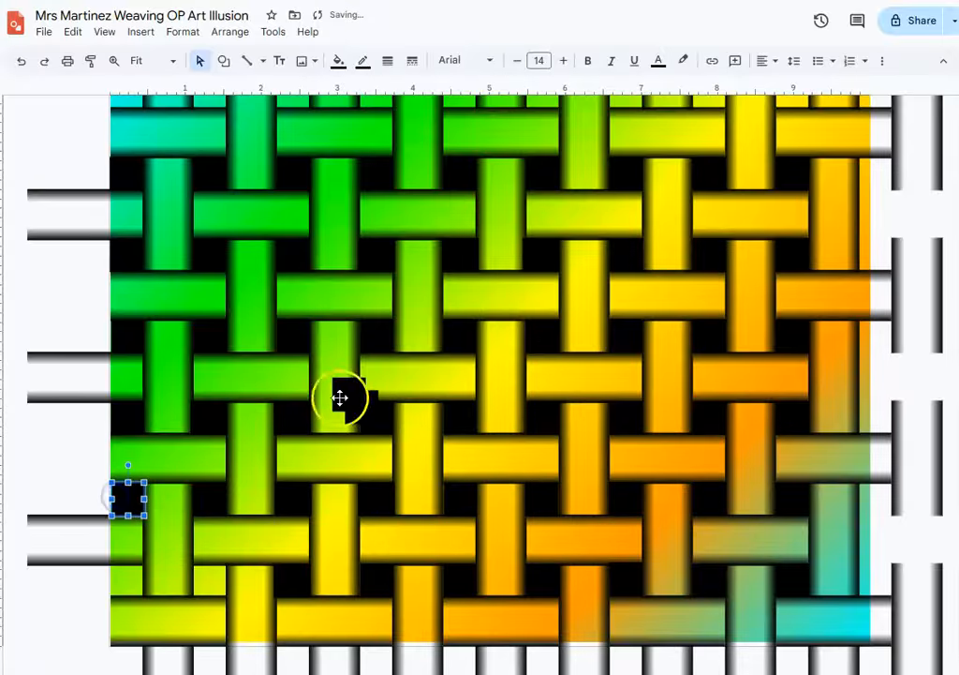
pyautogui.hotkey('ctrl', 'y')
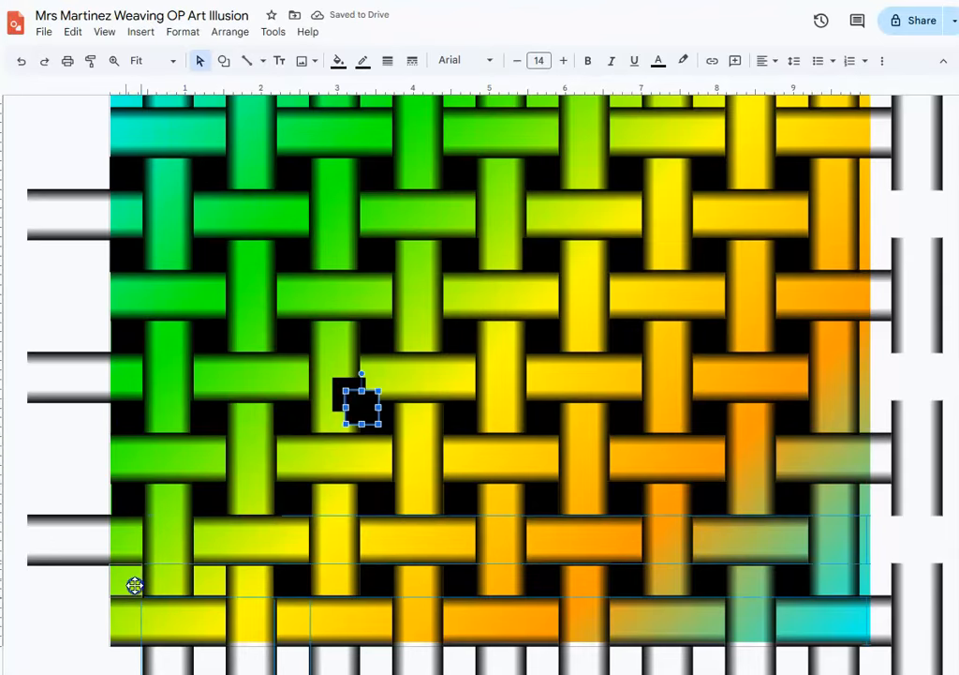
# Step: Place the remaining two squares in the sixth gap row's left-edge gap and first full gap
pyautogui.click(134, 585)
pyautogui.click(336, 395)
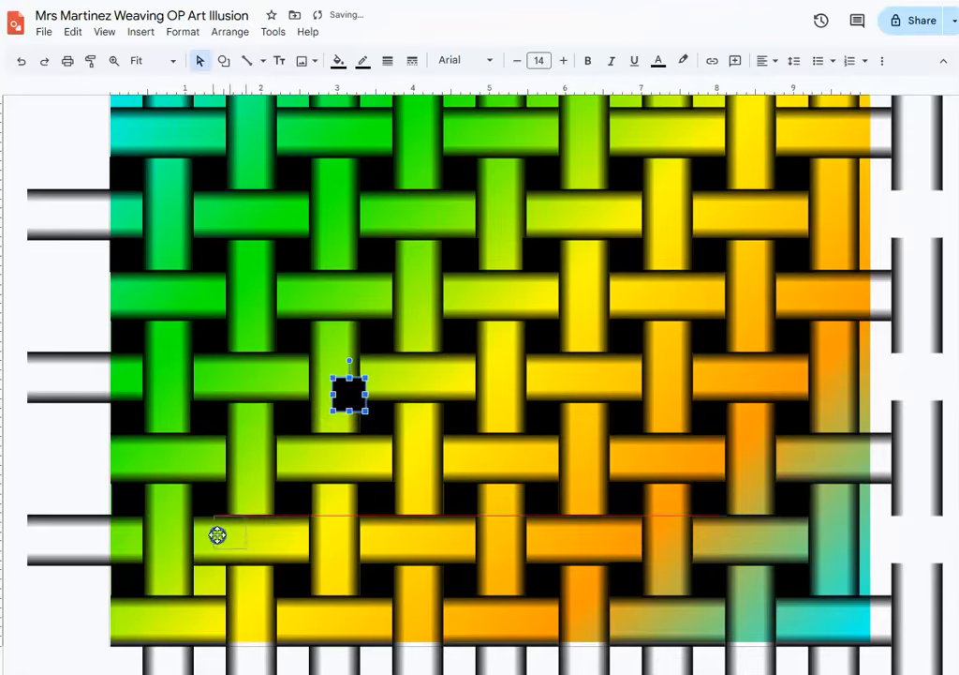
pyautogui.click(203, 581)
pyautogui.click(79, 486)
pyautogui.scroll(1, 87, 502)
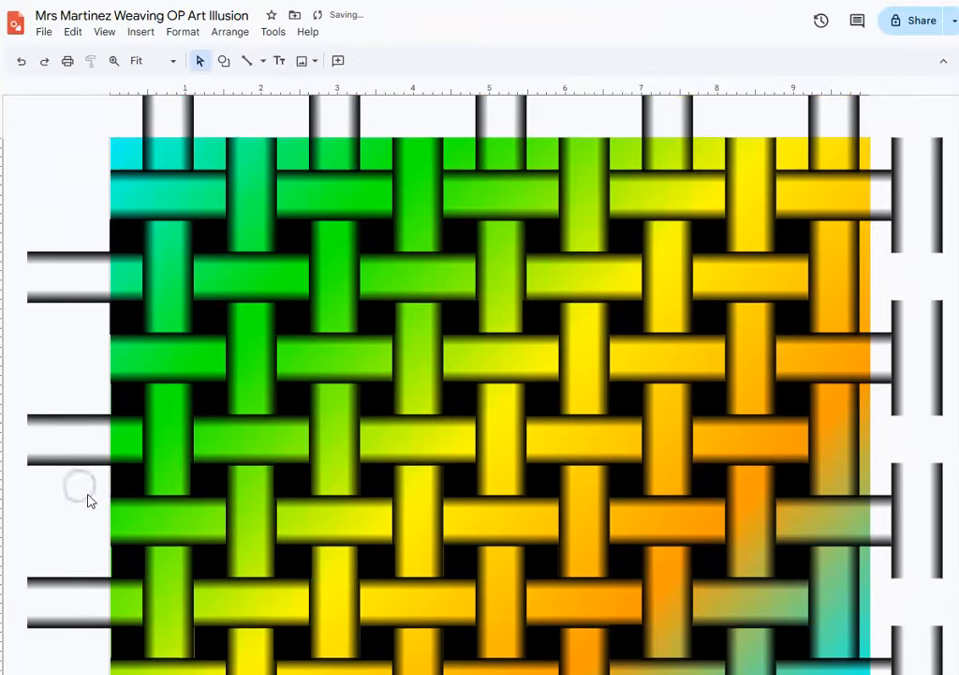
pyautogui.scroll(1, 90, 498)
pyautogui.scroll(-2, 111, 515)
# Step: Paste a diagonal stack of five black squares for the gaps along the drawing's upper edge
pyautogui.click(208, 542)
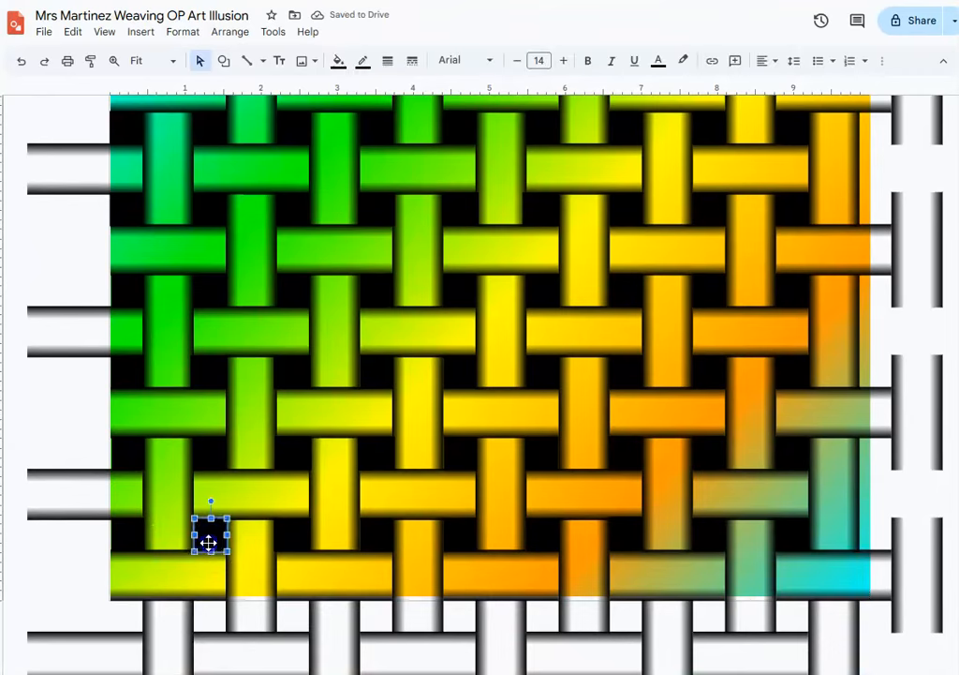
pyautogui.click(81, 455)
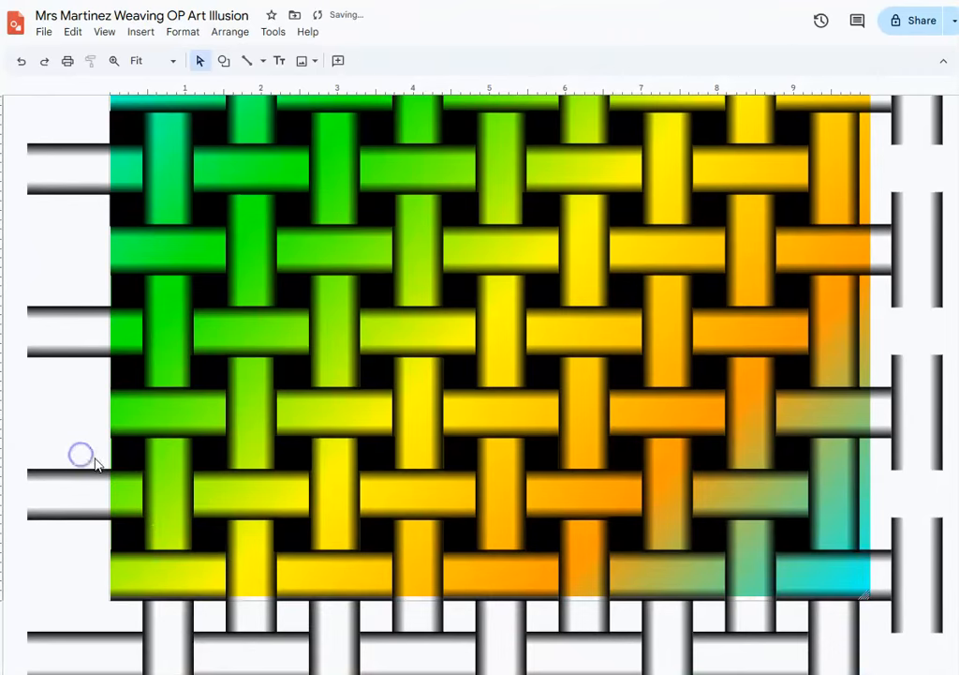
pyautogui.scroll(2, 74, 491)
pyautogui.hotkey('ctrl', 'v')
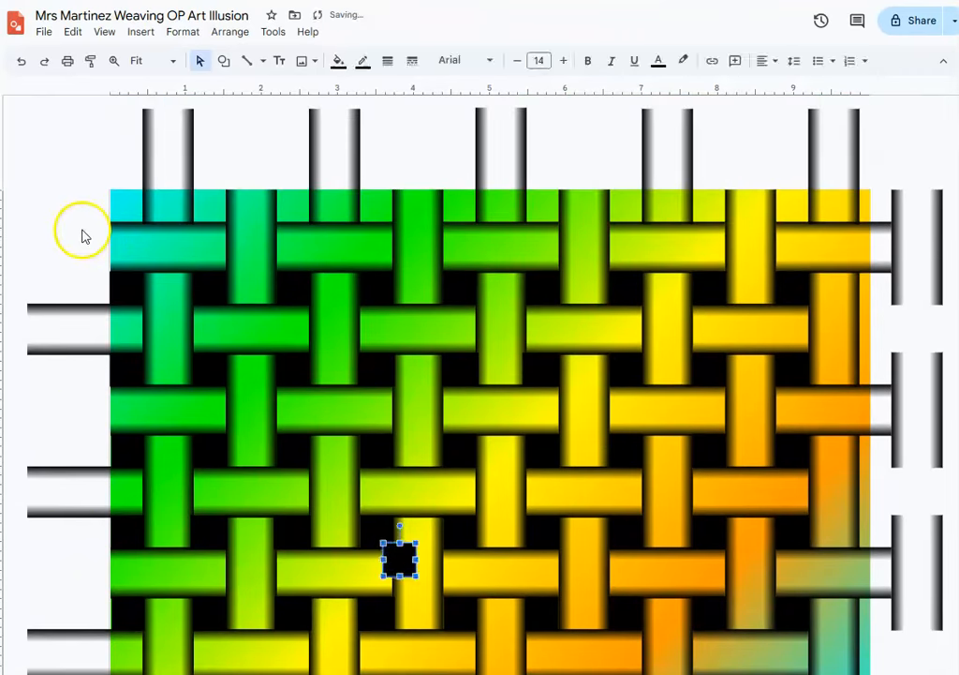
pyautogui.hotkey('ctrl', 'v')
pyautogui.hotkey('ctrl', 'v')
pyautogui.hotkey('ctrl', 'v')
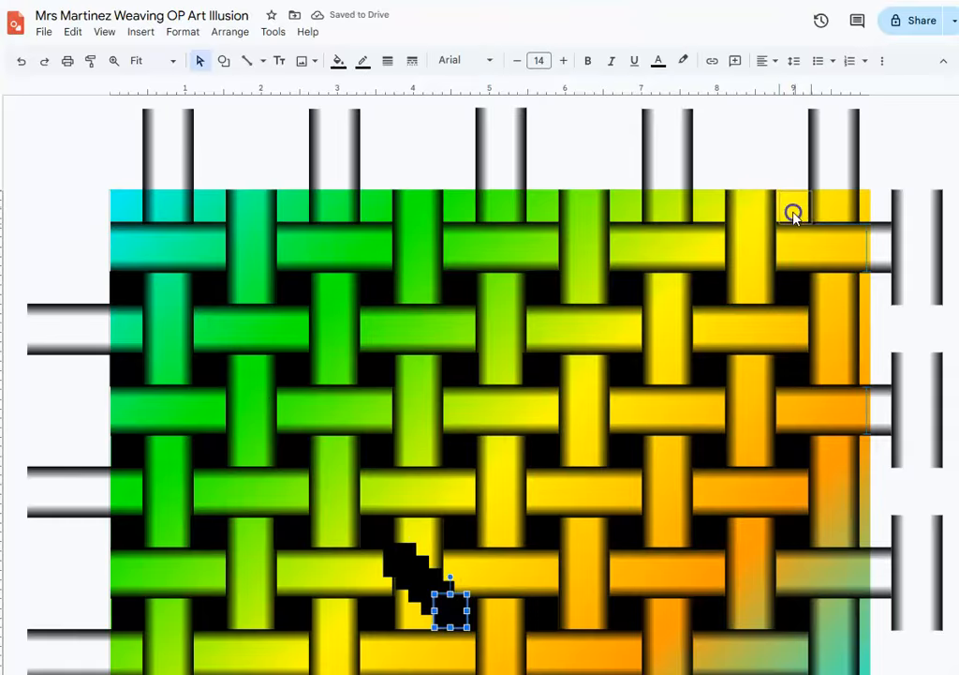
# Step: Distribute the five squares into the upper-edge gaps, working leftward from the rightmost full gap
pyautogui.moveTo(791, 215); pyautogui.dragTo(793, 214)
pyautogui.moveTo(437, 593); pyautogui.dragTo(709, 201)
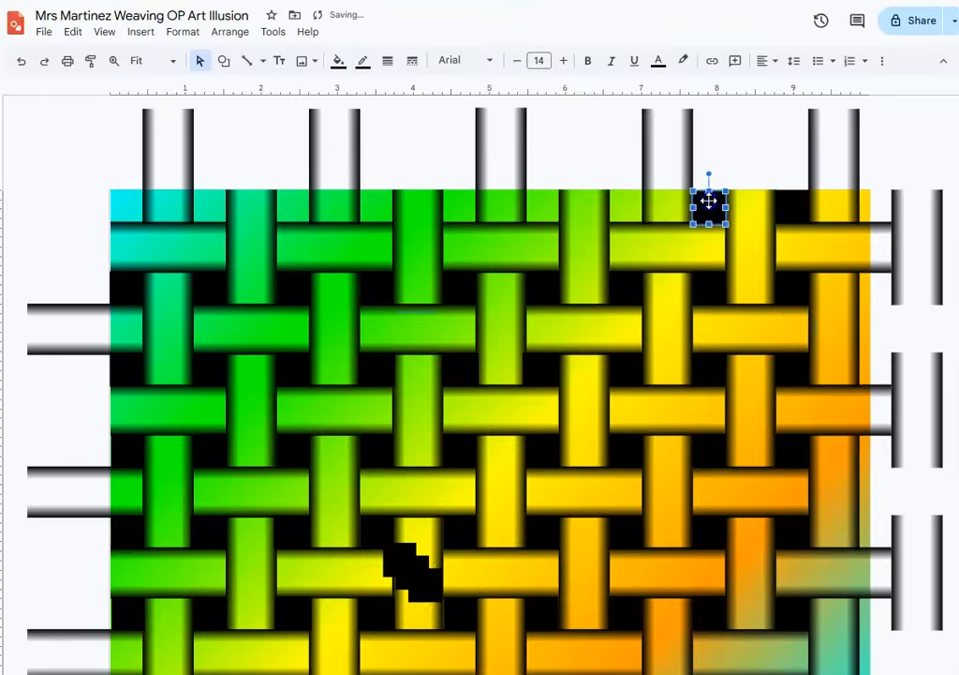
pyautogui.moveTo(409, 586); pyautogui.dragTo(610, 207)
pyautogui.moveTo(409, 567); pyautogui.dragTo(552, 211)
pyautogui.moveTo(400, 561); pyautogui.dragTo(460, 208)
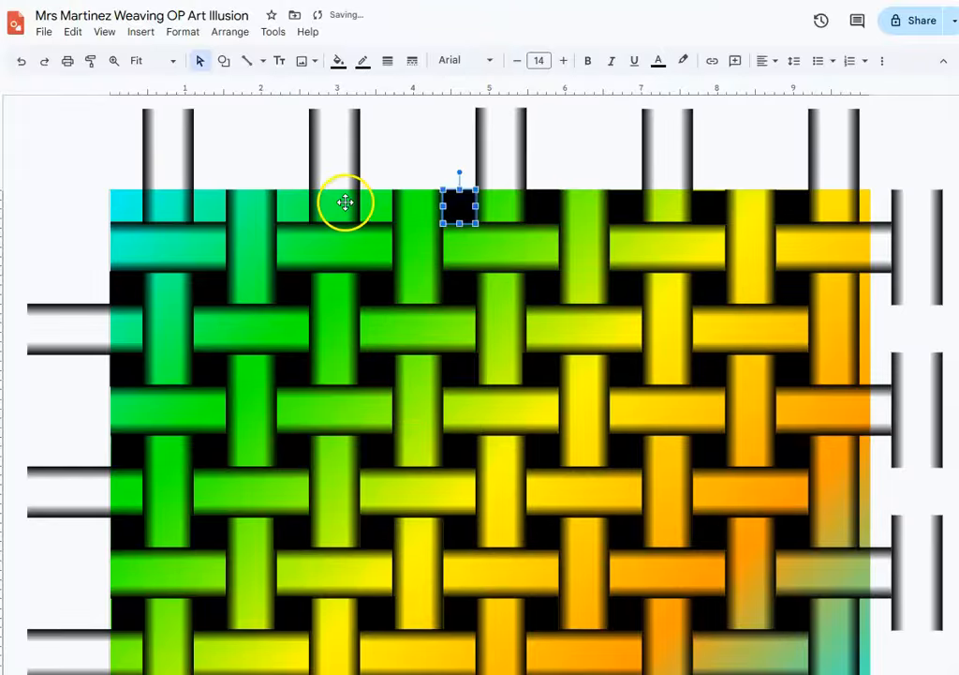
# Step: Paste three more black squares and place them in the next three upper-edge gaps leftward
pyautogui.hotkey('ctrl', 'z')
pyautogui.hotkey('ctrl', 'z')
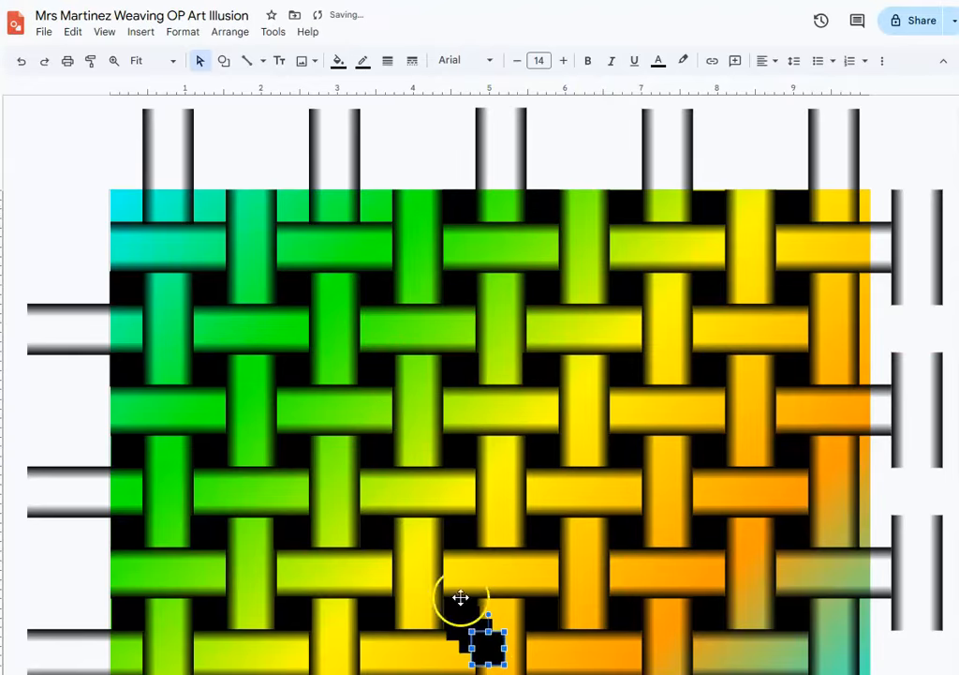
pyautogui.moveTo(400, 257); pyautogui.dragTo(376, 197)
pyautogui.click(470, 621)
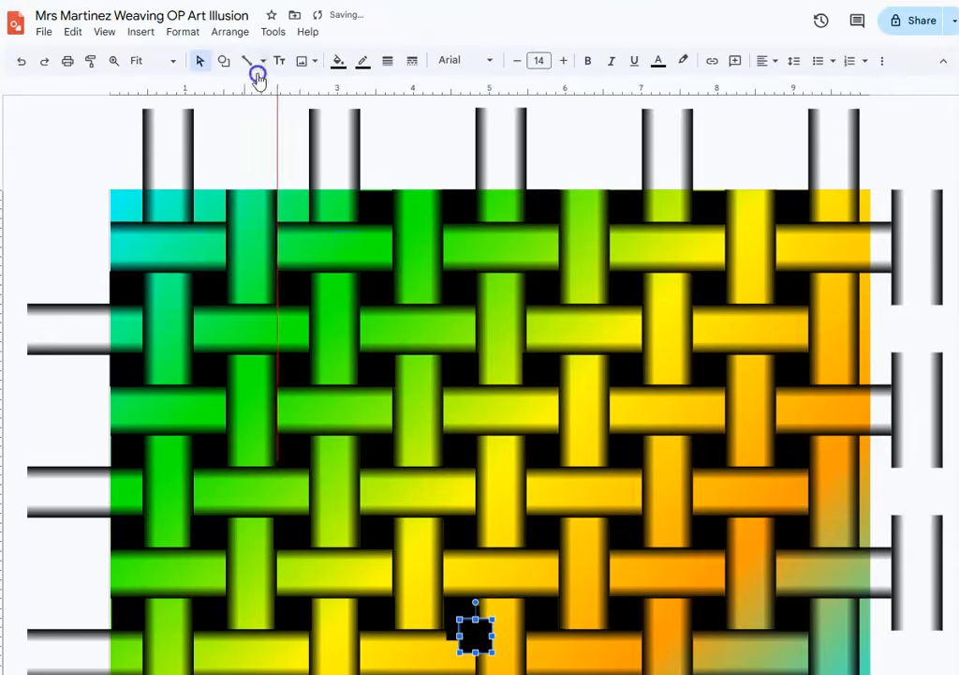
pyautogui.click(294, 207)
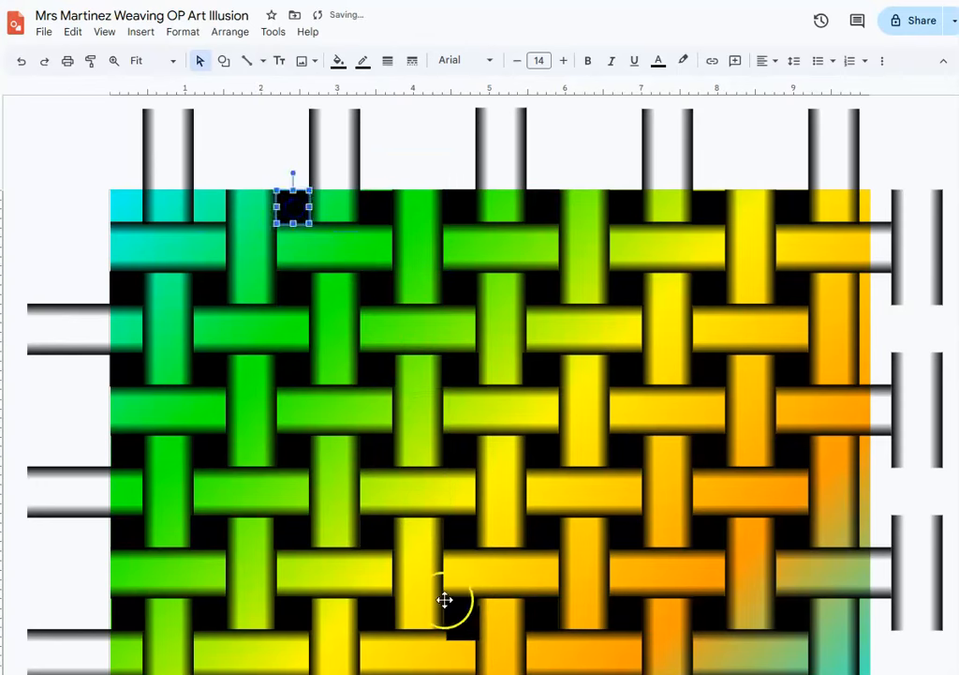
pyautogui.click(448, 604)
pyautogui.moveTo(453, 609); pyautogui.dragTo(199, 197)
pyautogui.click(68, 204)
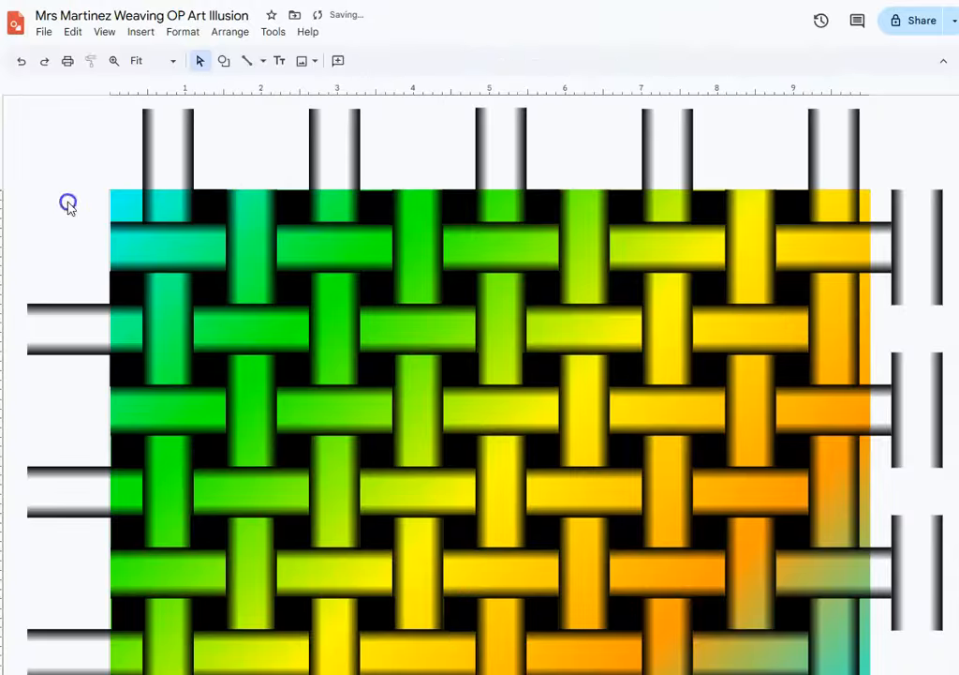
# Step: Paste one more black square into the drawing's upper-left corner gap and check the whole weave for unfilled gaps
pyautogui.hotkey('ctrl', 'v')
pyautogui.moveTo(502, 669); pyautogui.dragTo(132, 212)
pyautogui.click(63, 140)
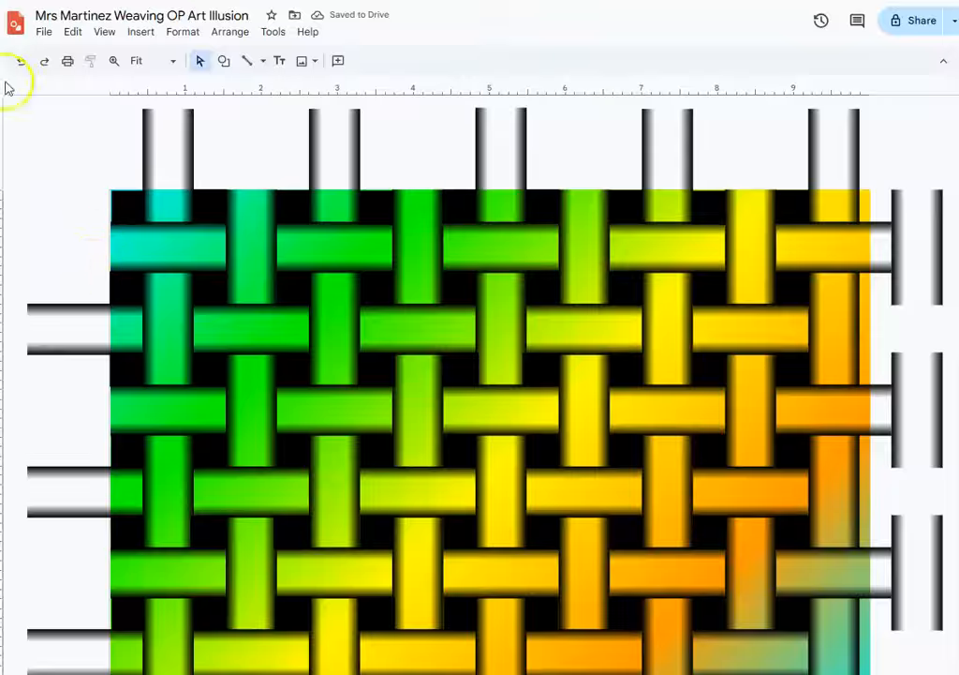
pyautogui.scroll(-2, 62, 180)
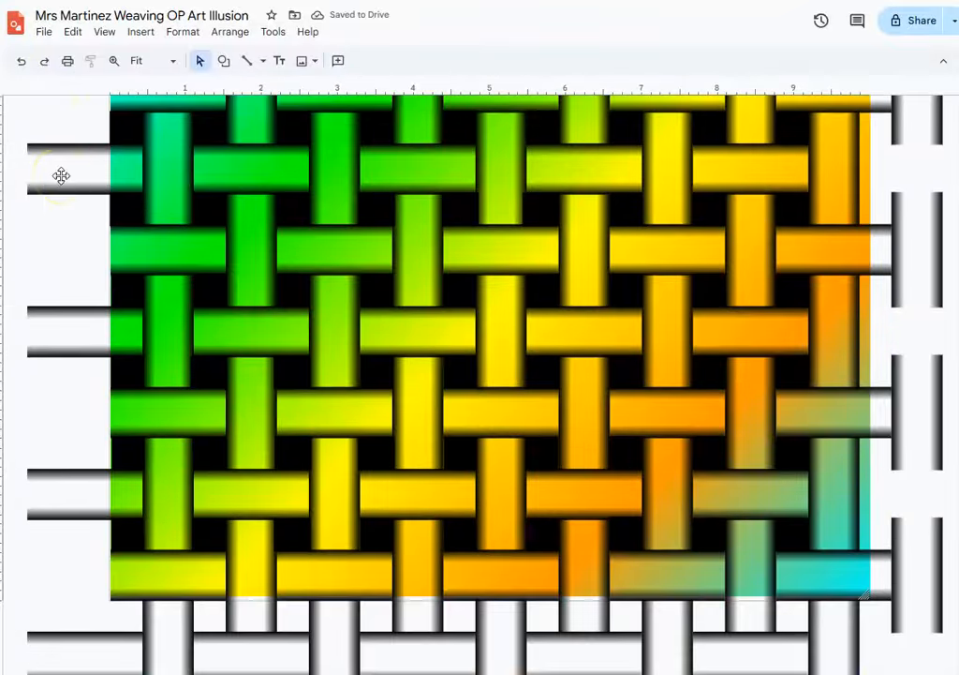
pyautogui.scroll(1, 67, 187)
pyautogui.scroll(2, 70, 199)
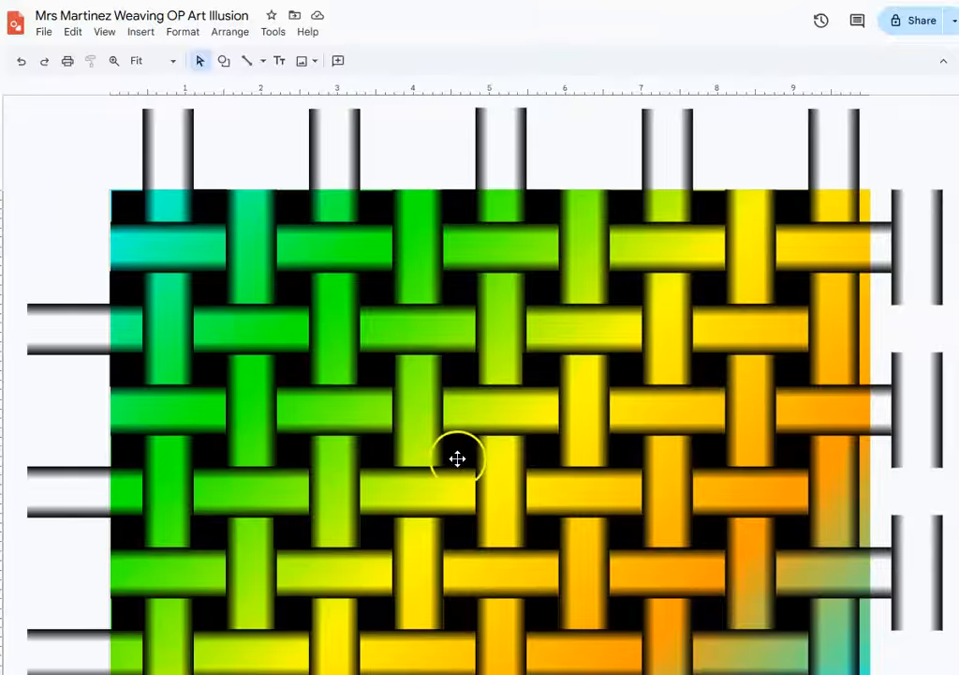
# Step: Download the finished drawing as a JPEG image and open the downloaded file
pyautogui.click(42, 32)
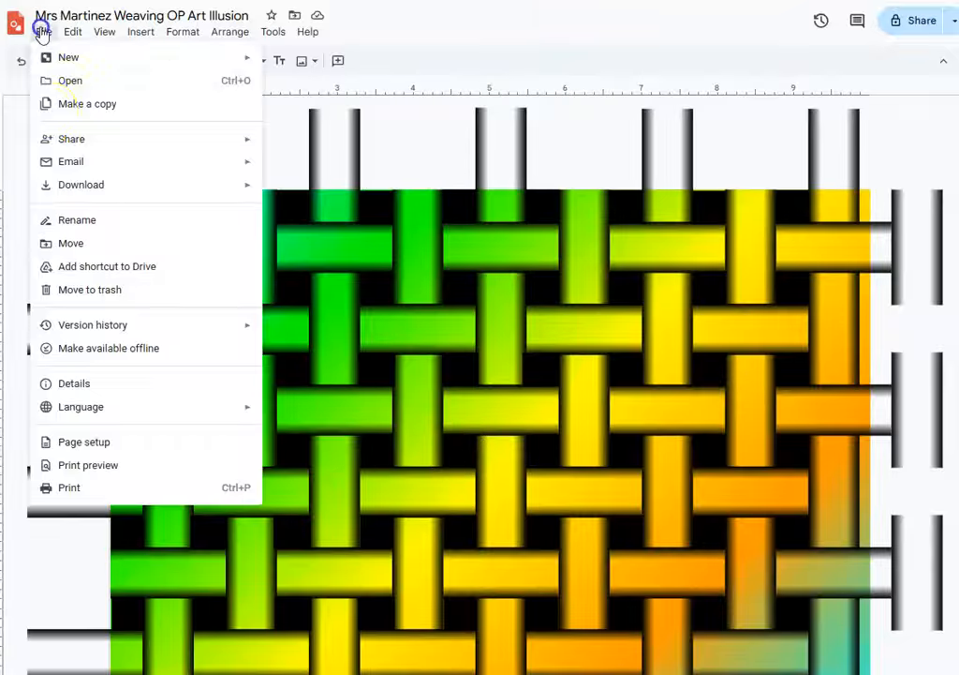
pyautogui.moveTo(141, 192)
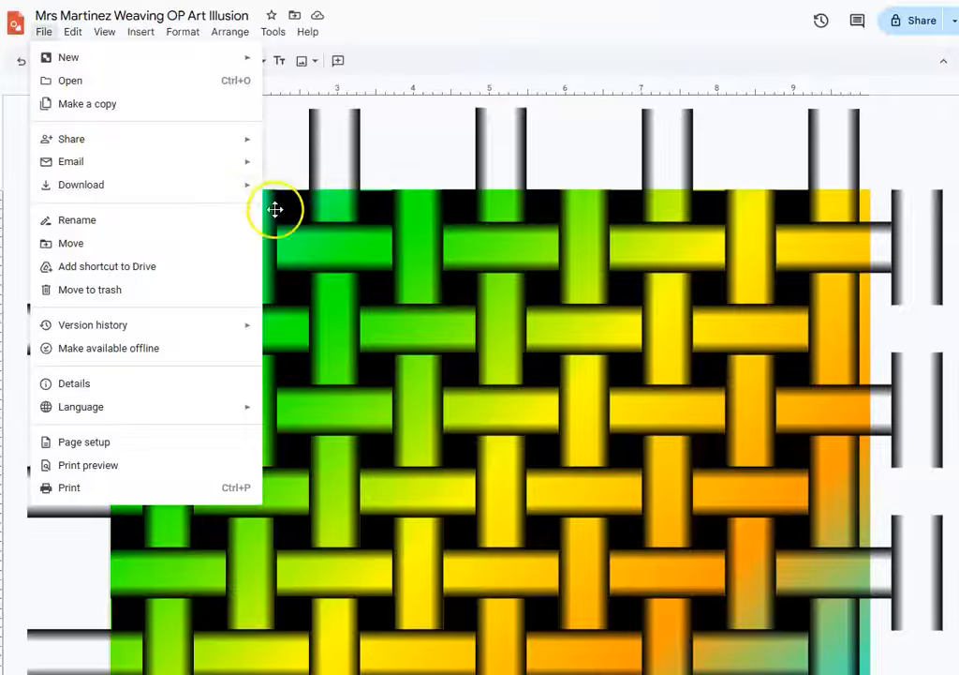
pyautogui.click(294, 214)
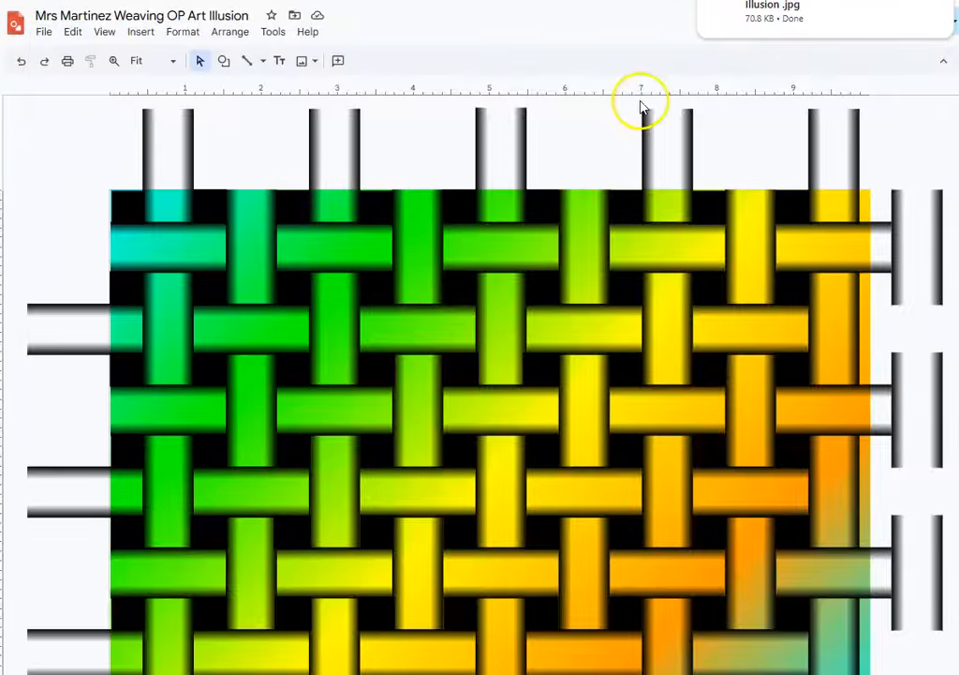
pyautogui.click(755, 19)
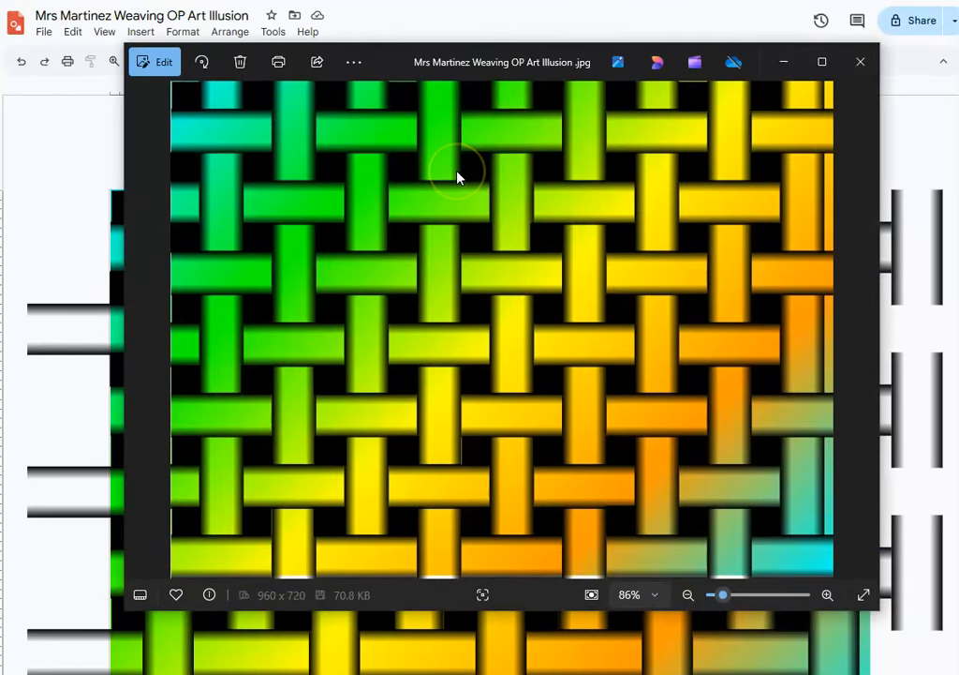